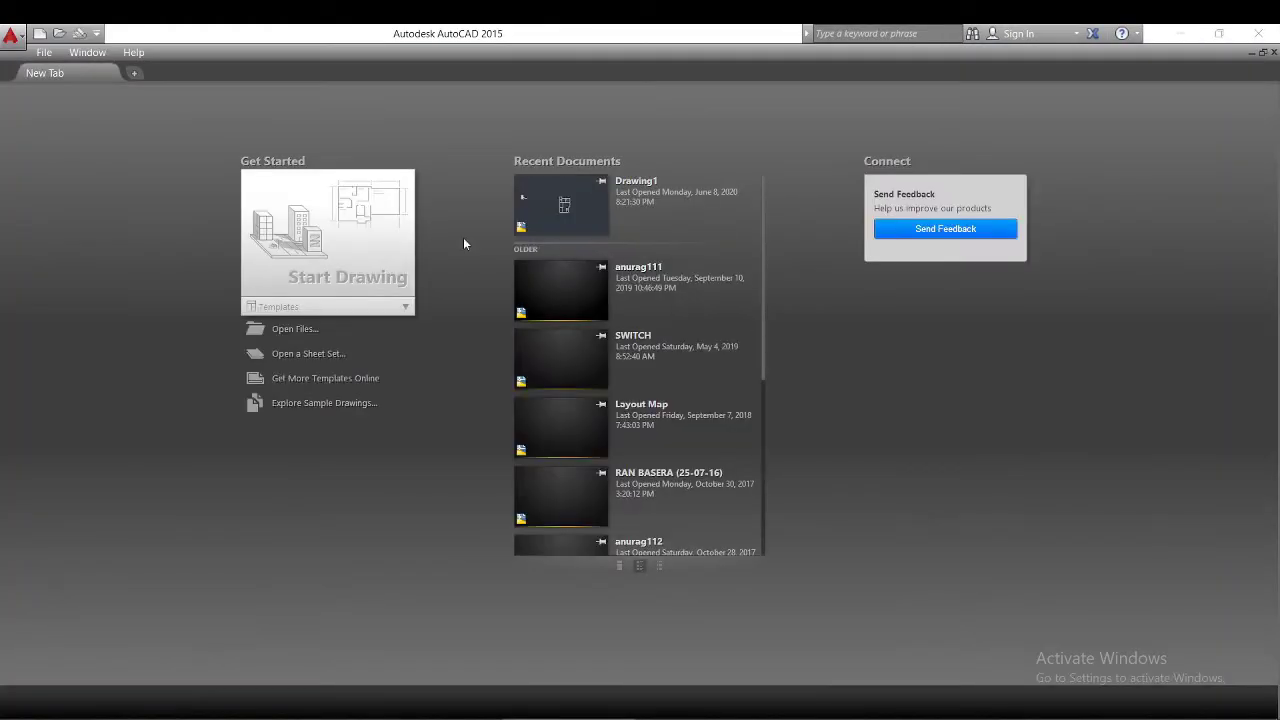
Step: Start a new drawing and set its insertion scale units to Centimeters
left_click(366, 247)
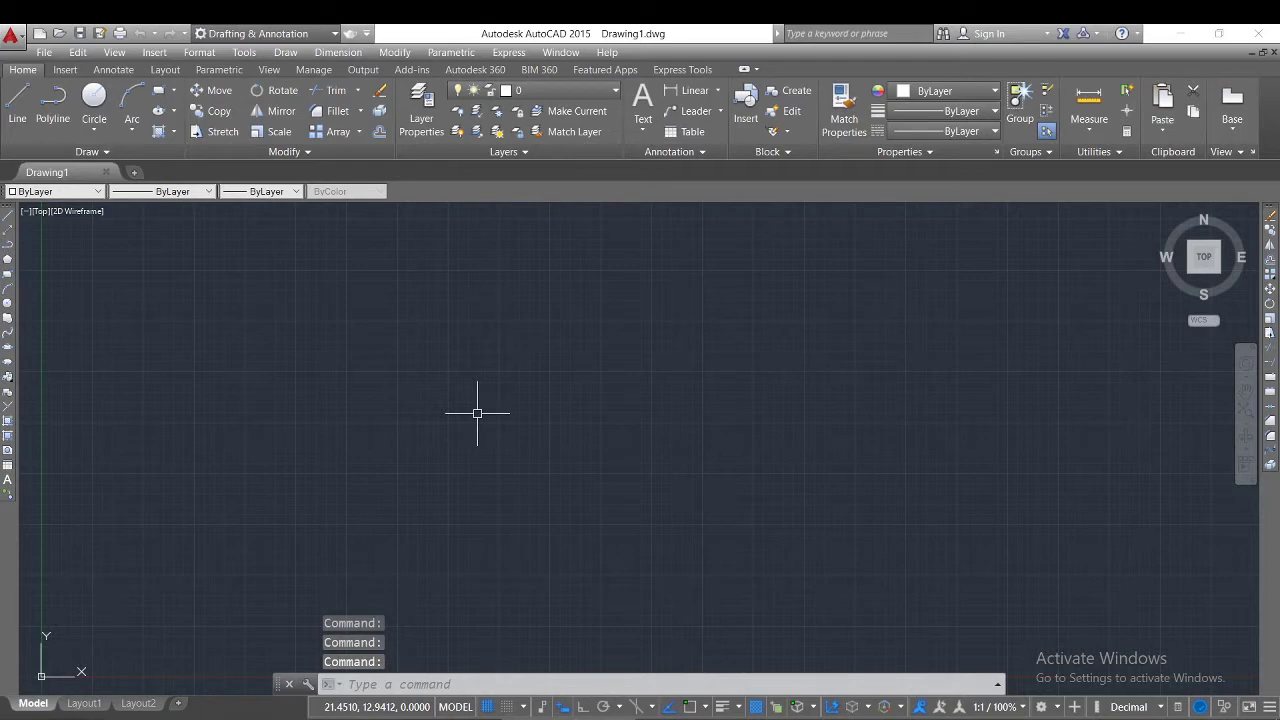
type("un")
key("Return")
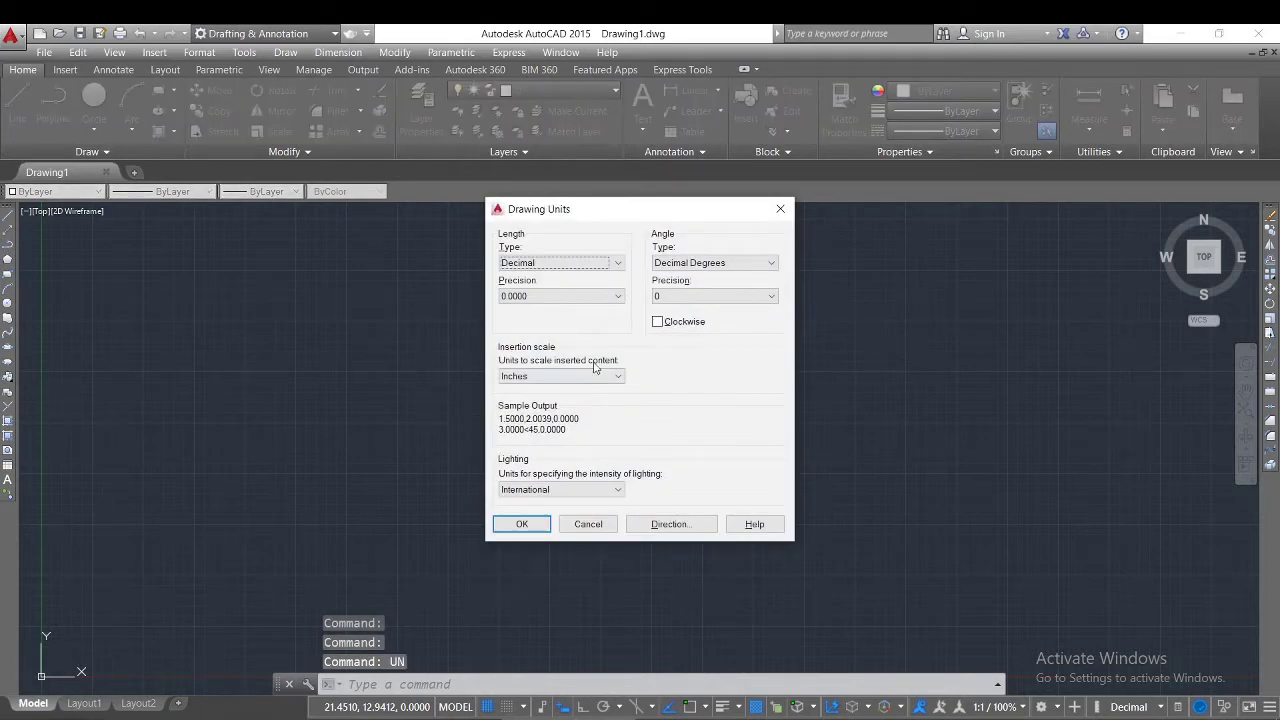
left_click(595, 376)
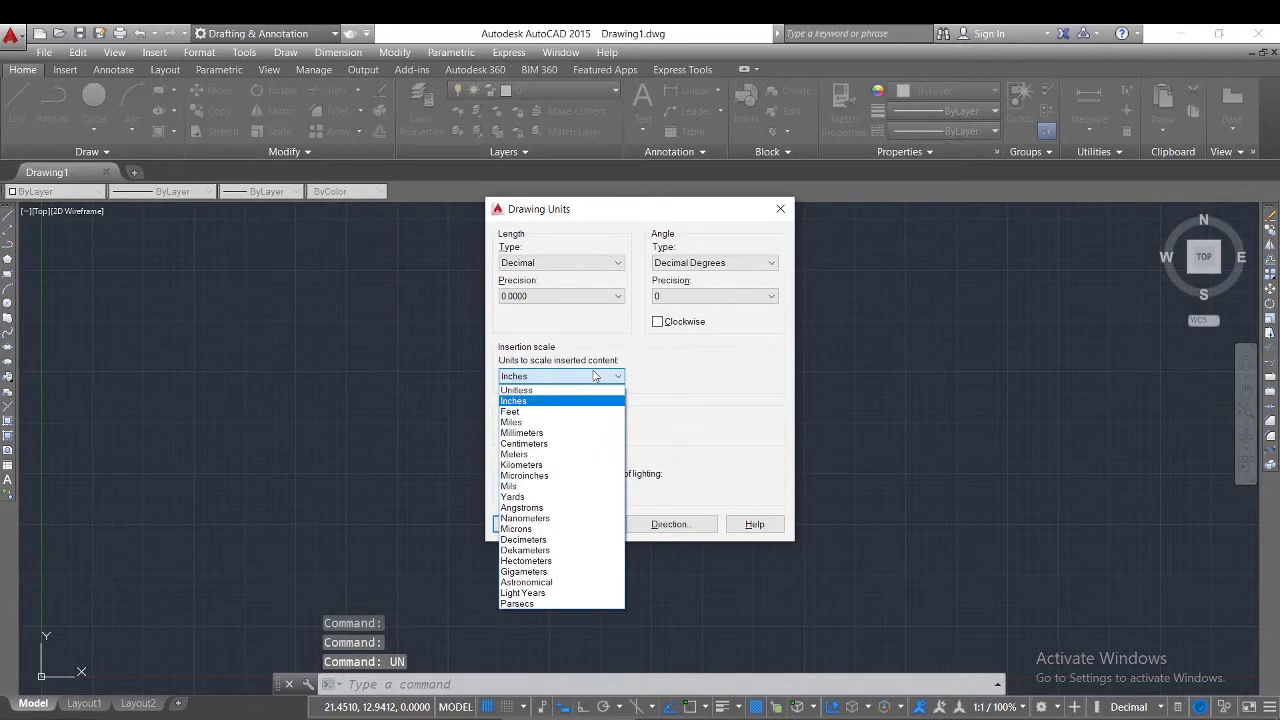
left_click(575, 445)
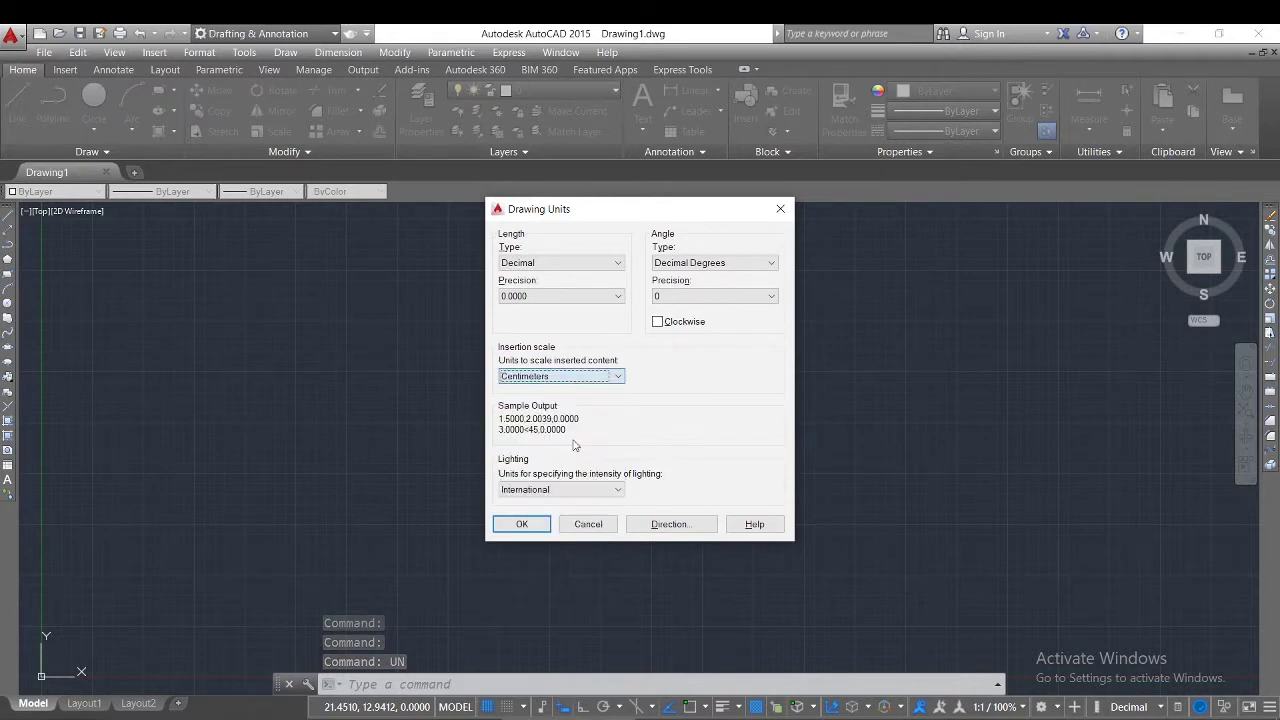
left_click(522, 526)
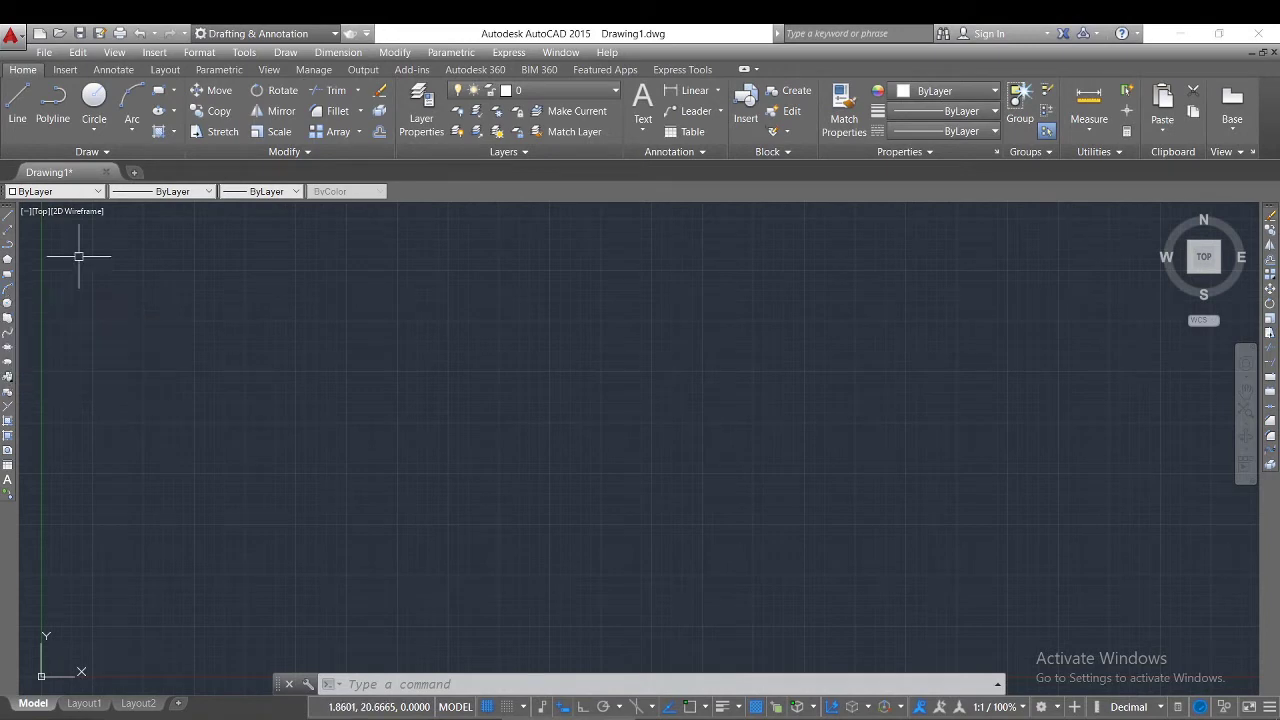
left_click(285, 55)
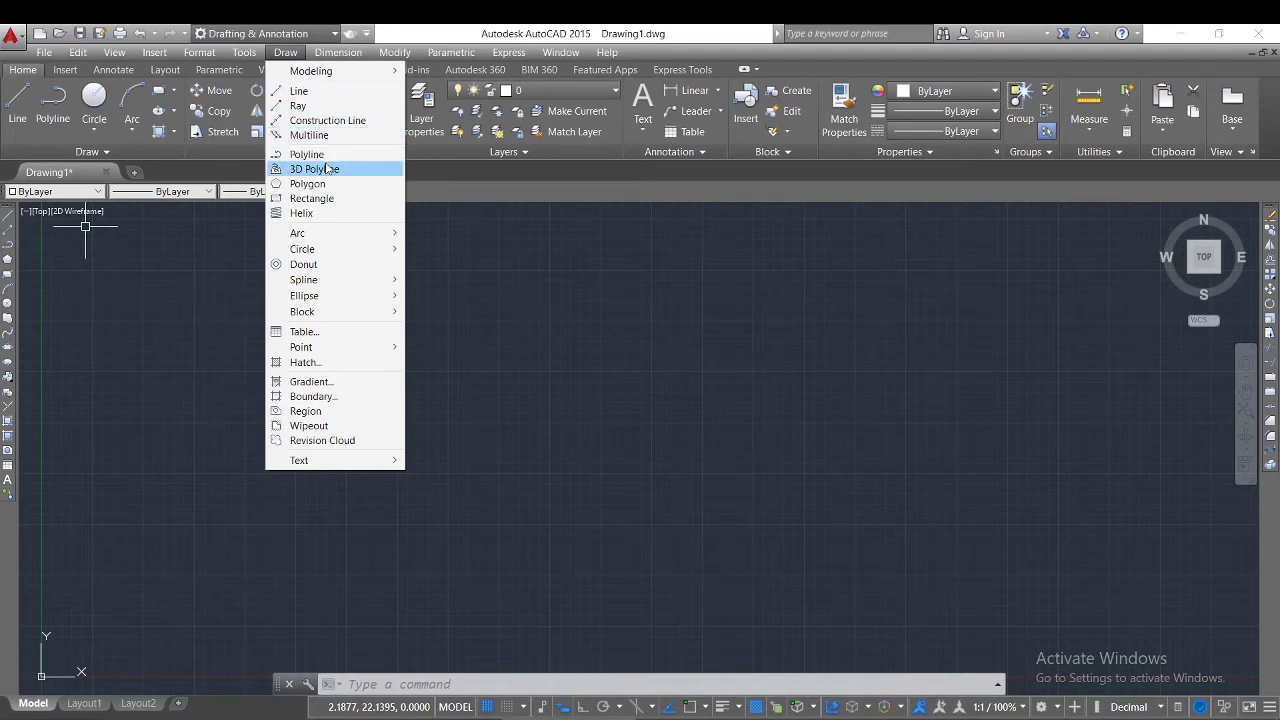
mouse_move(318, 237)
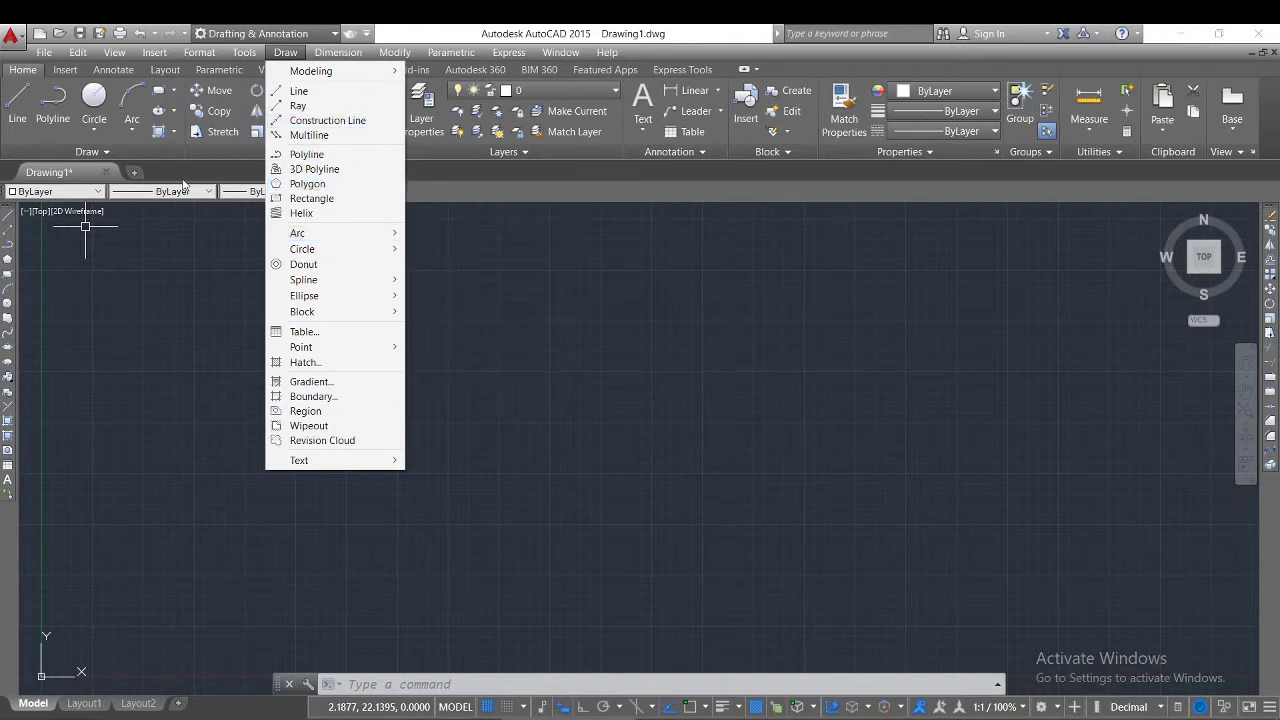
left_click(172, 228)
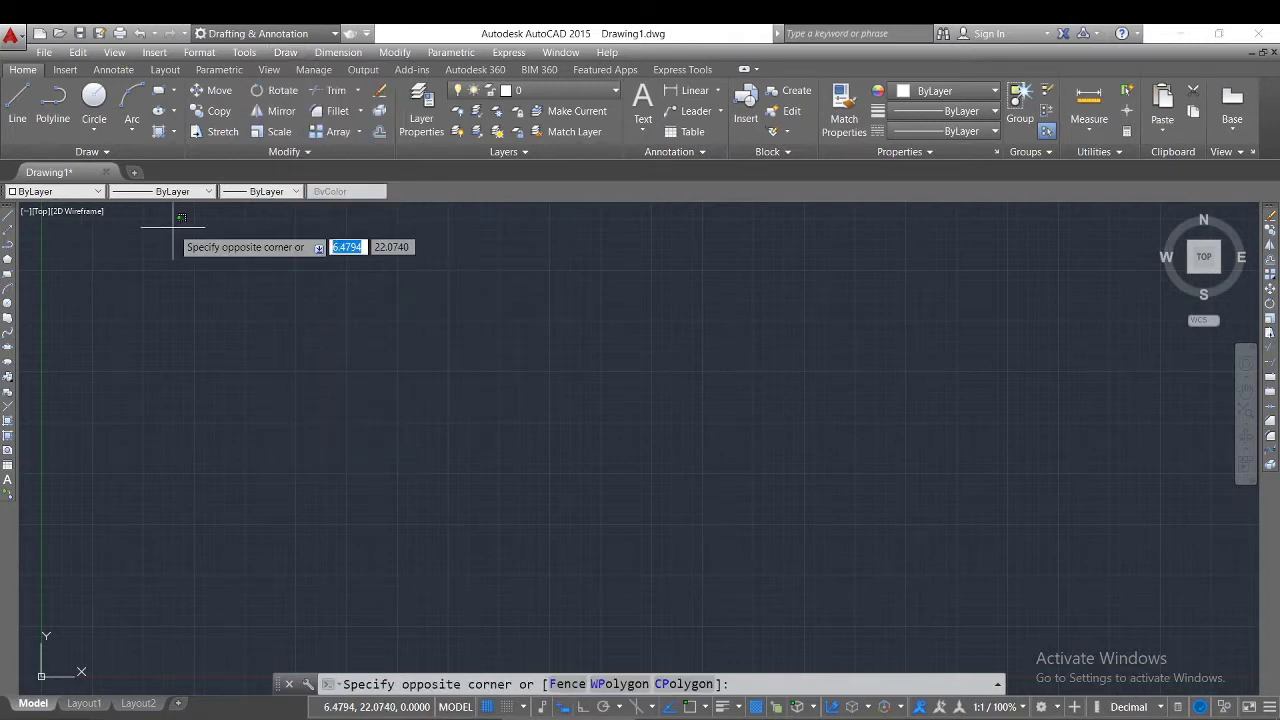
key("Escape")
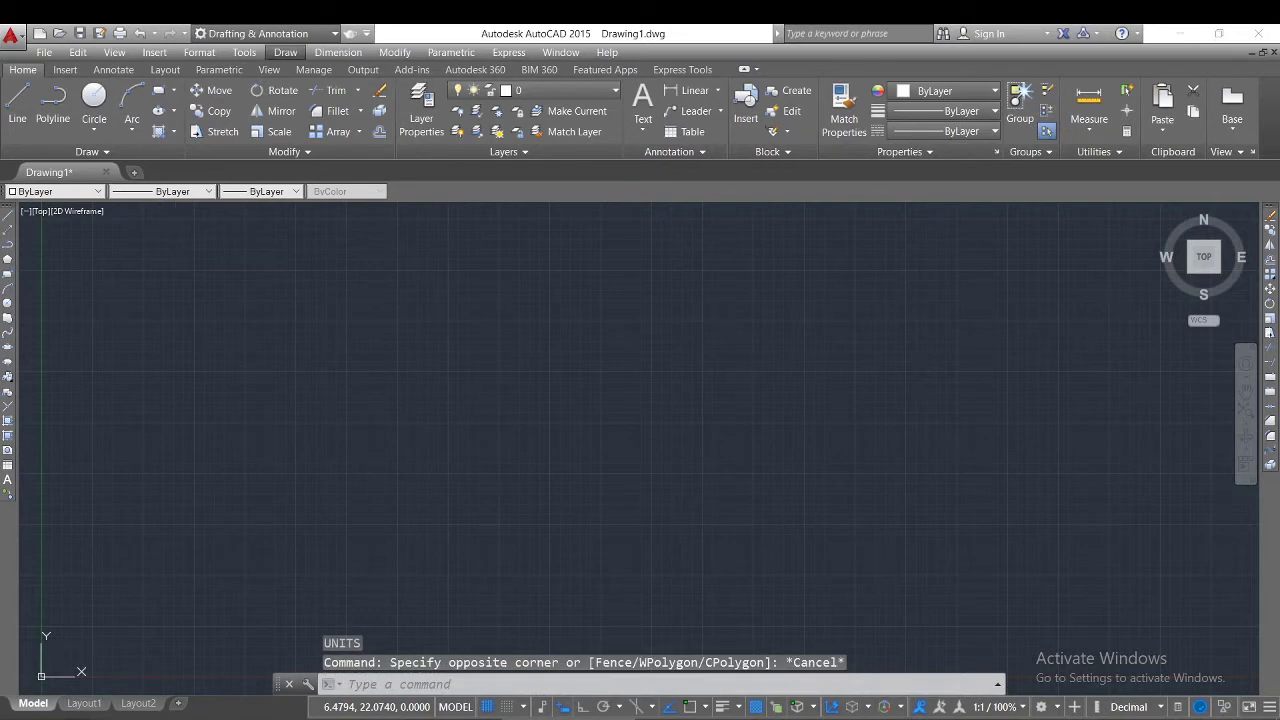
left_click(131, 127)
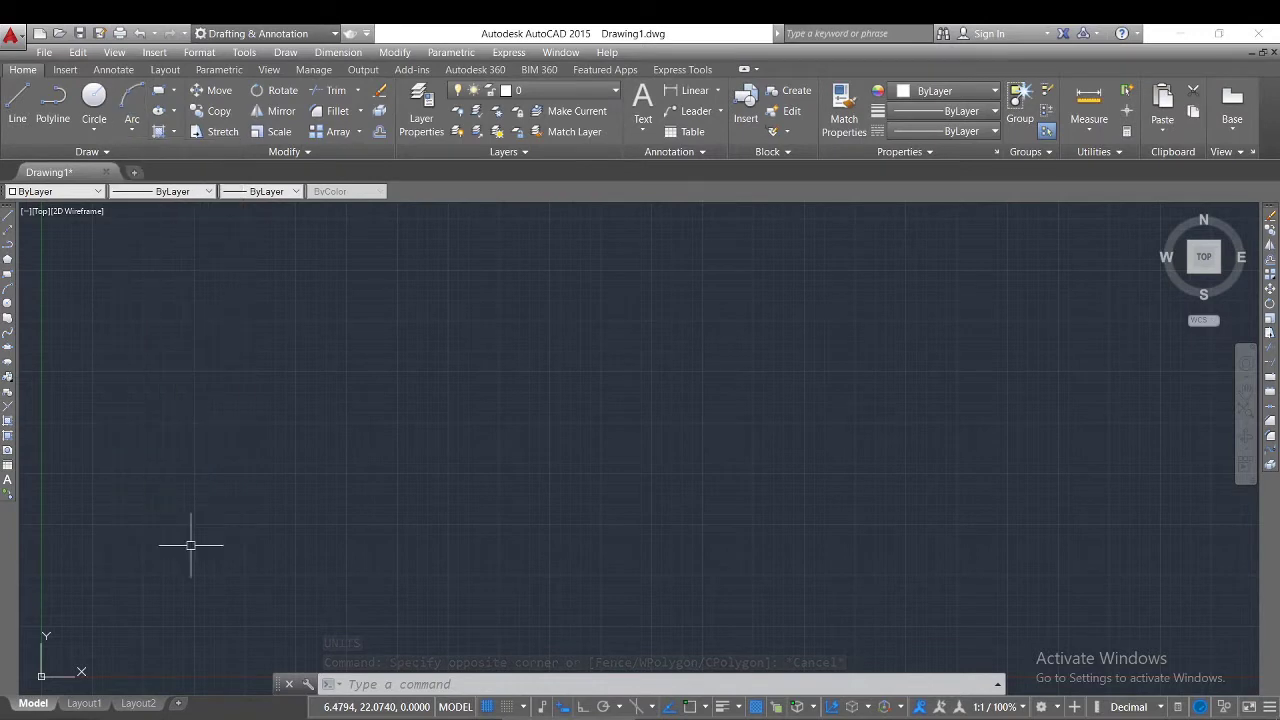
type("AR")
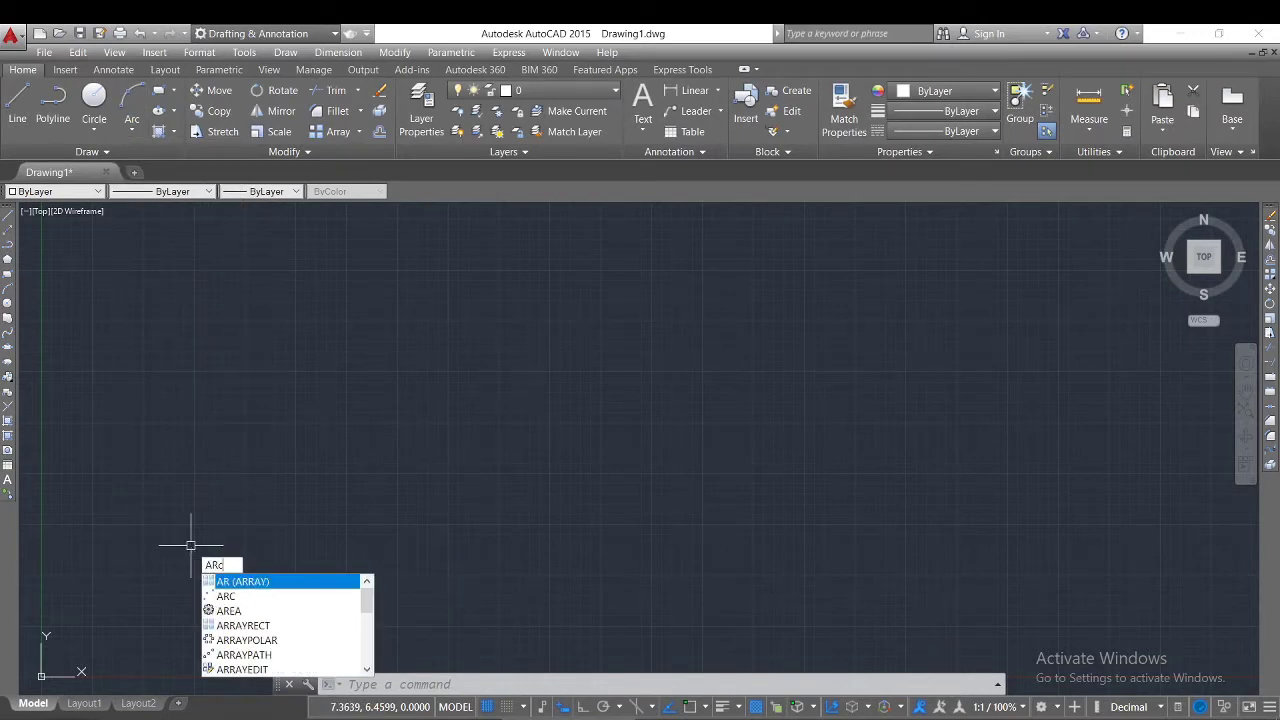
type("C")
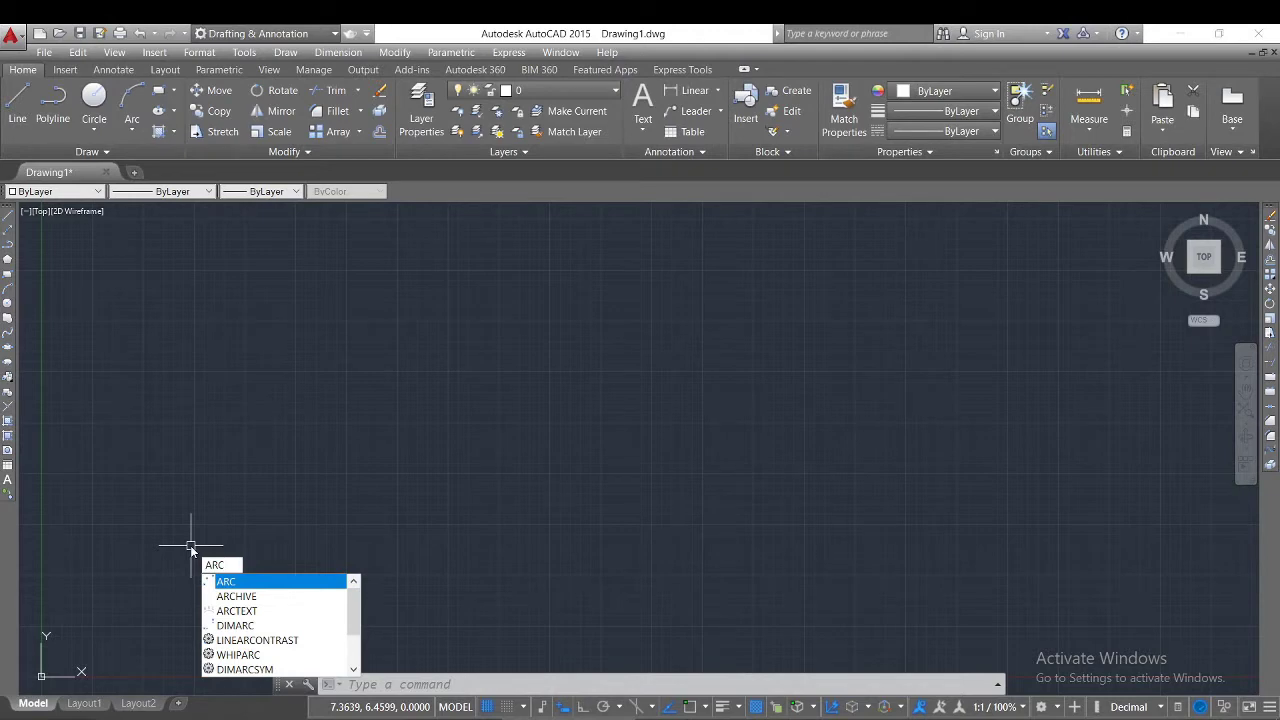
key("Return")
left_click(191, 546)
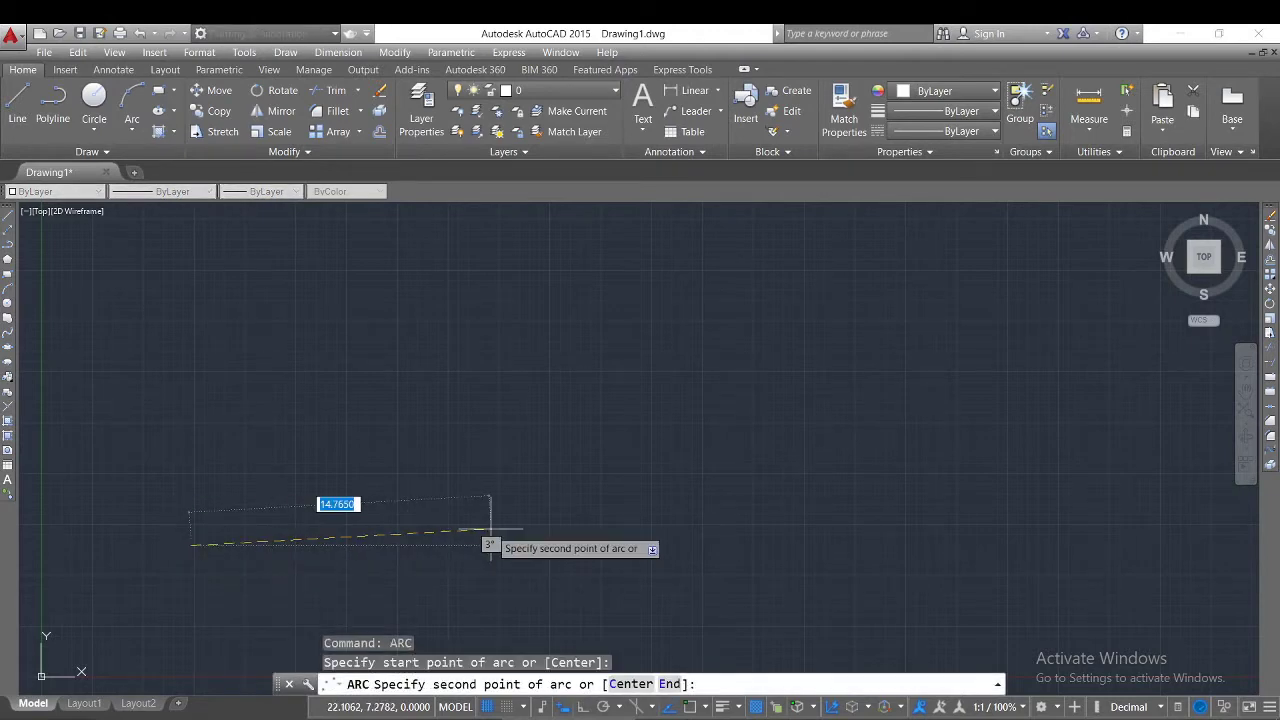
left_click(376, 517)
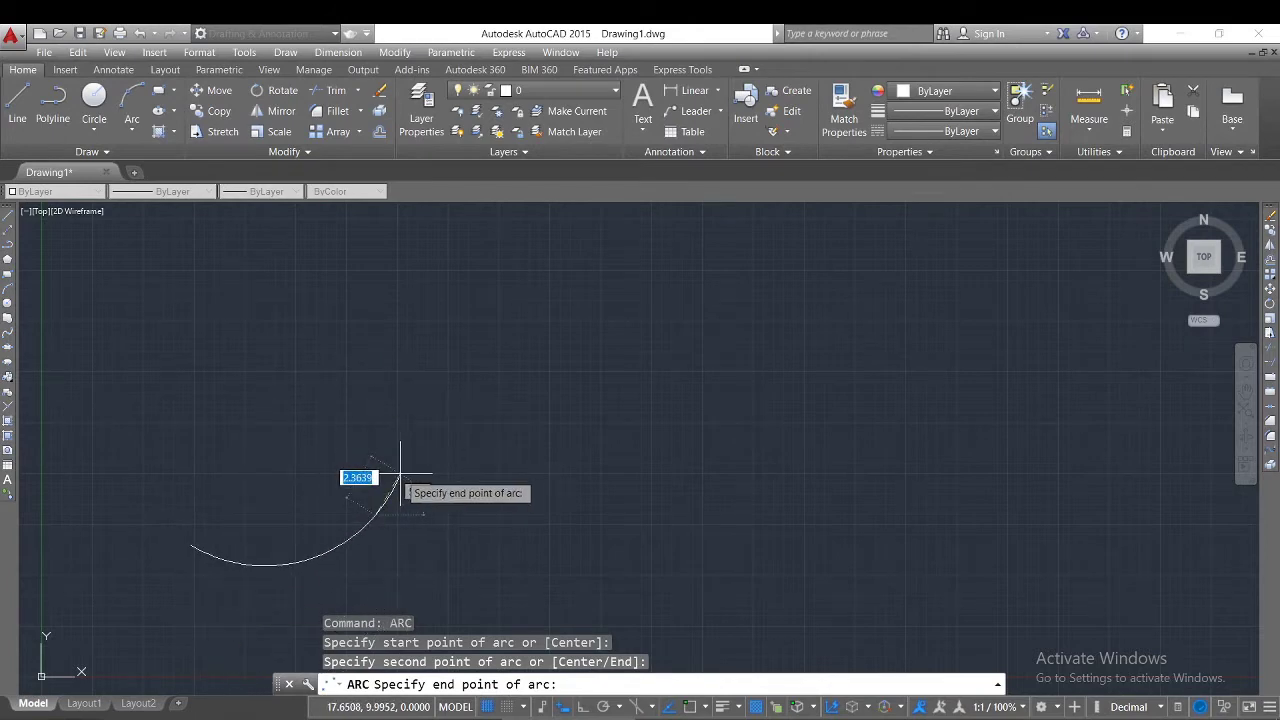
key("Escape")
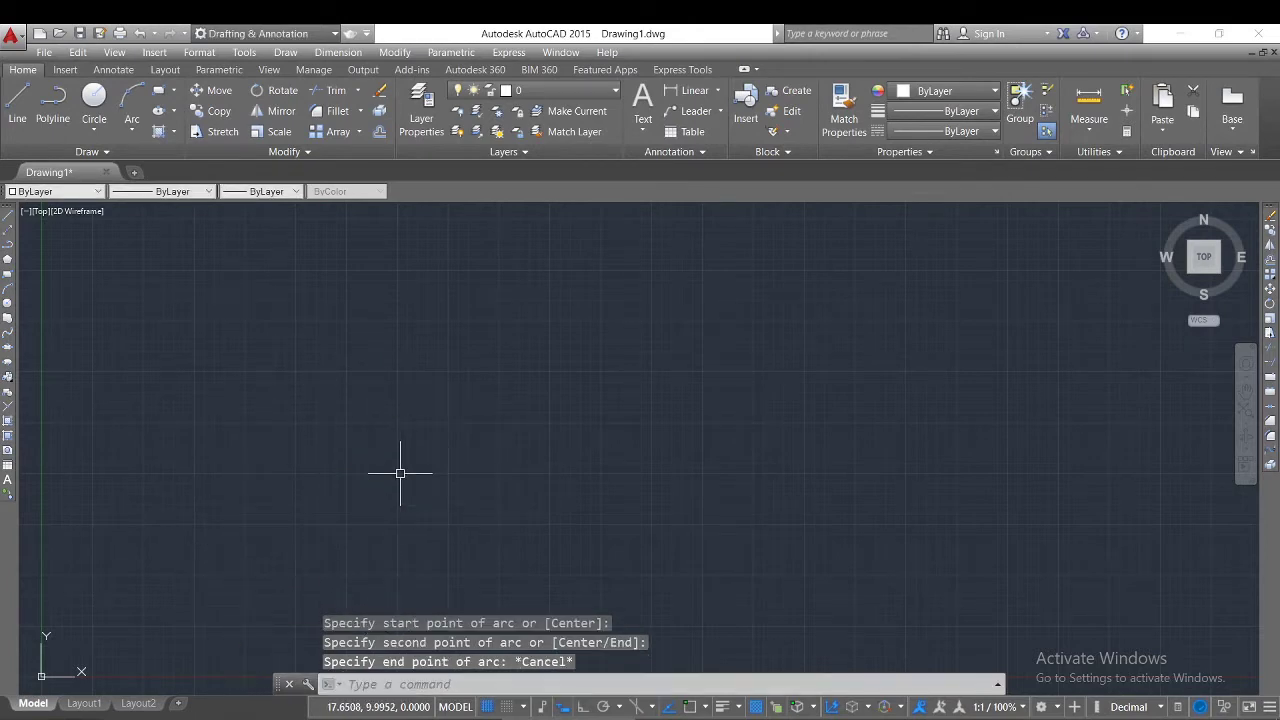
key("Escape")
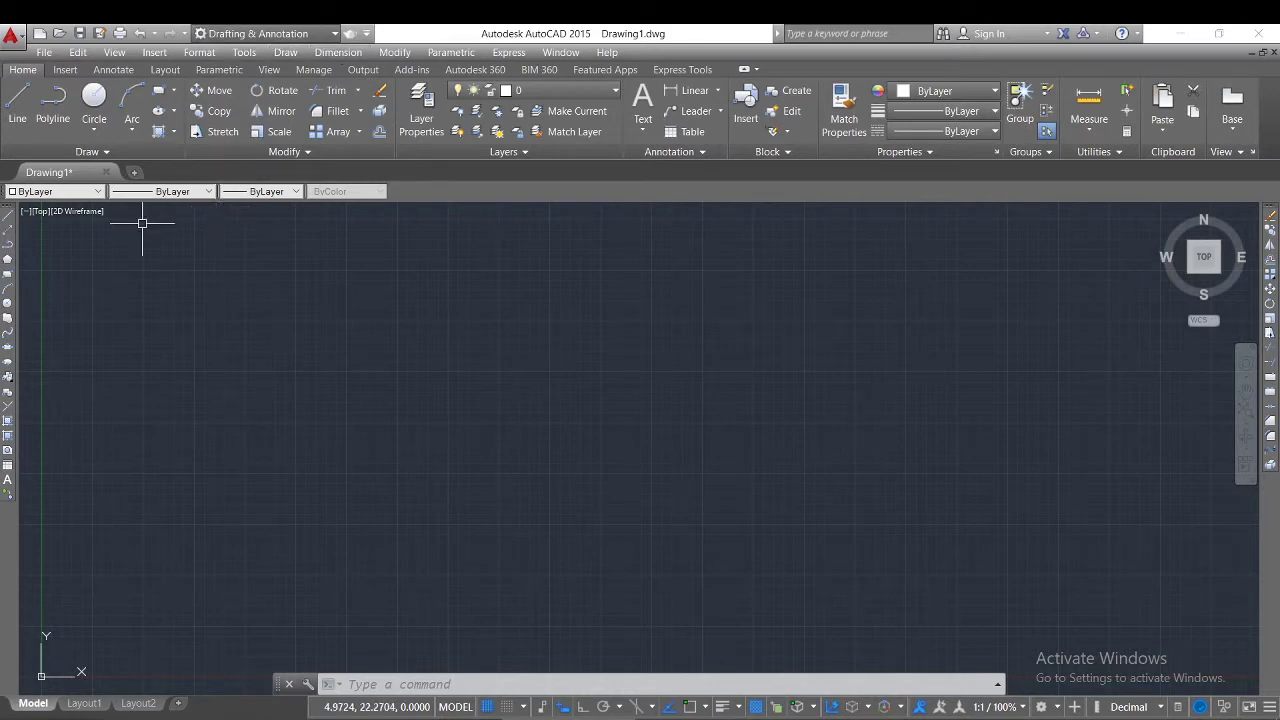
left_click(8, 258)
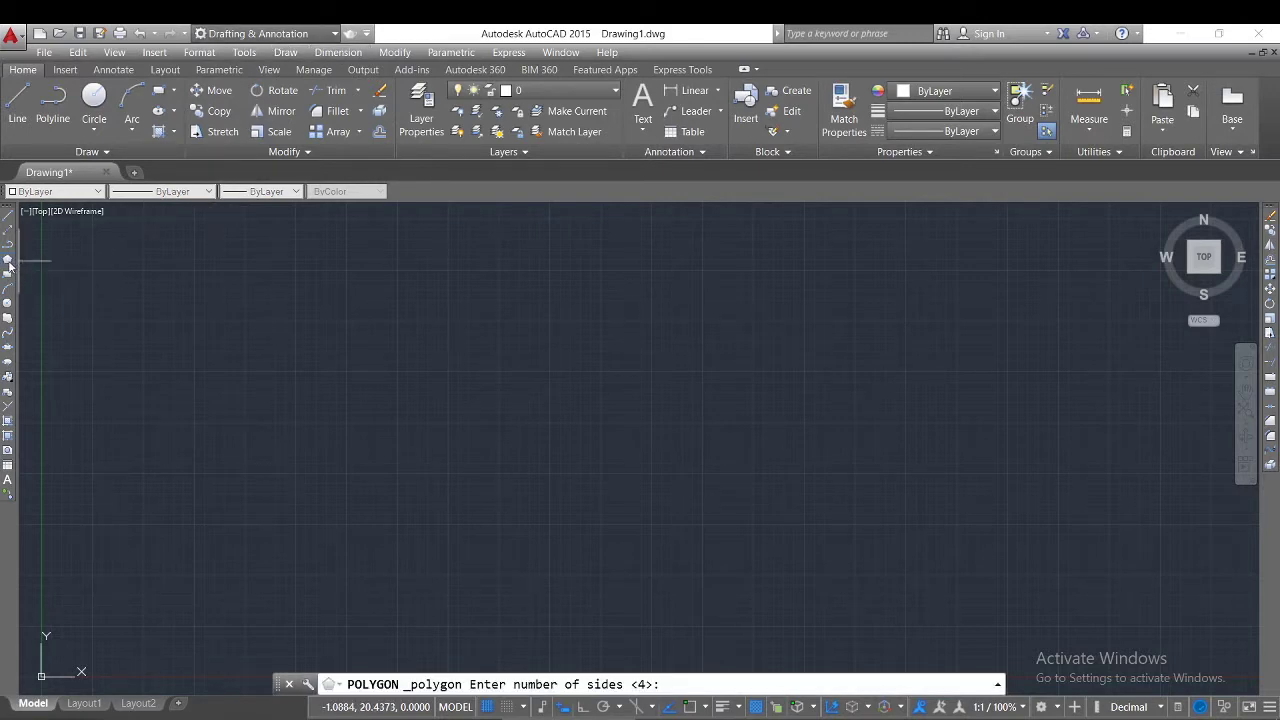
type("3")
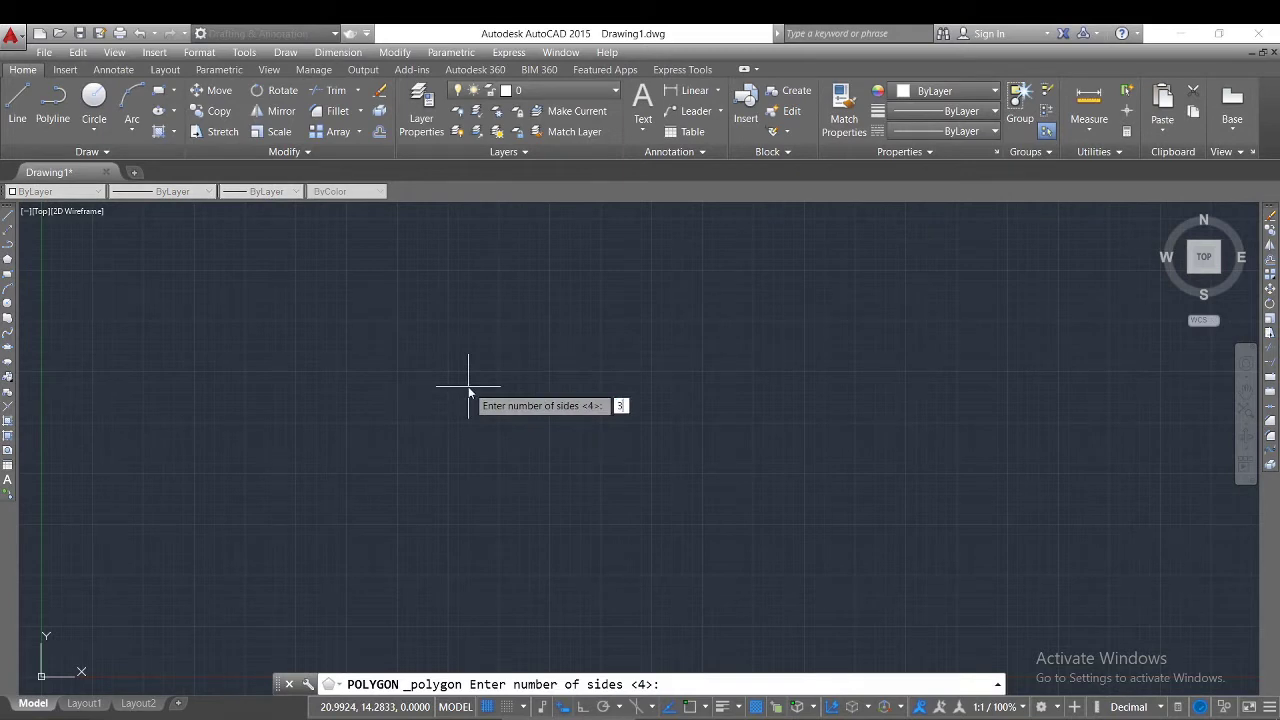
key("Return")
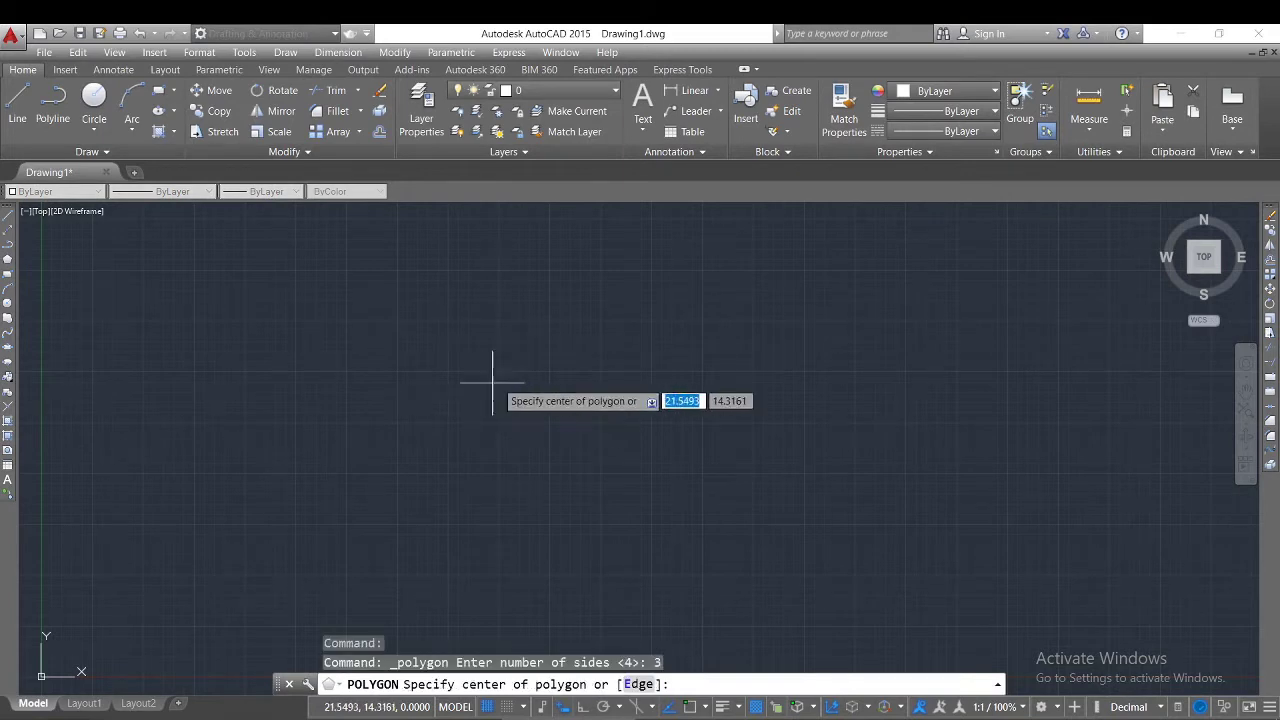
left_click(466, 374)
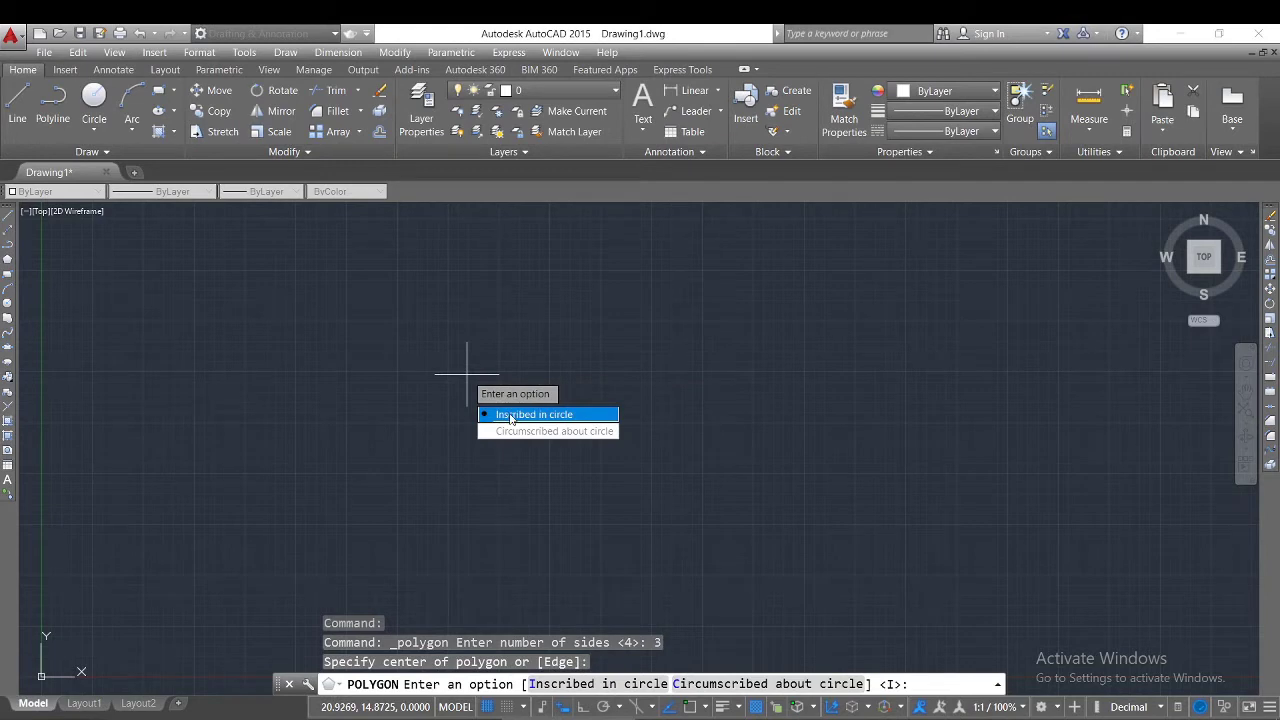
key("Escape")
key("Escape")
key("Escape")
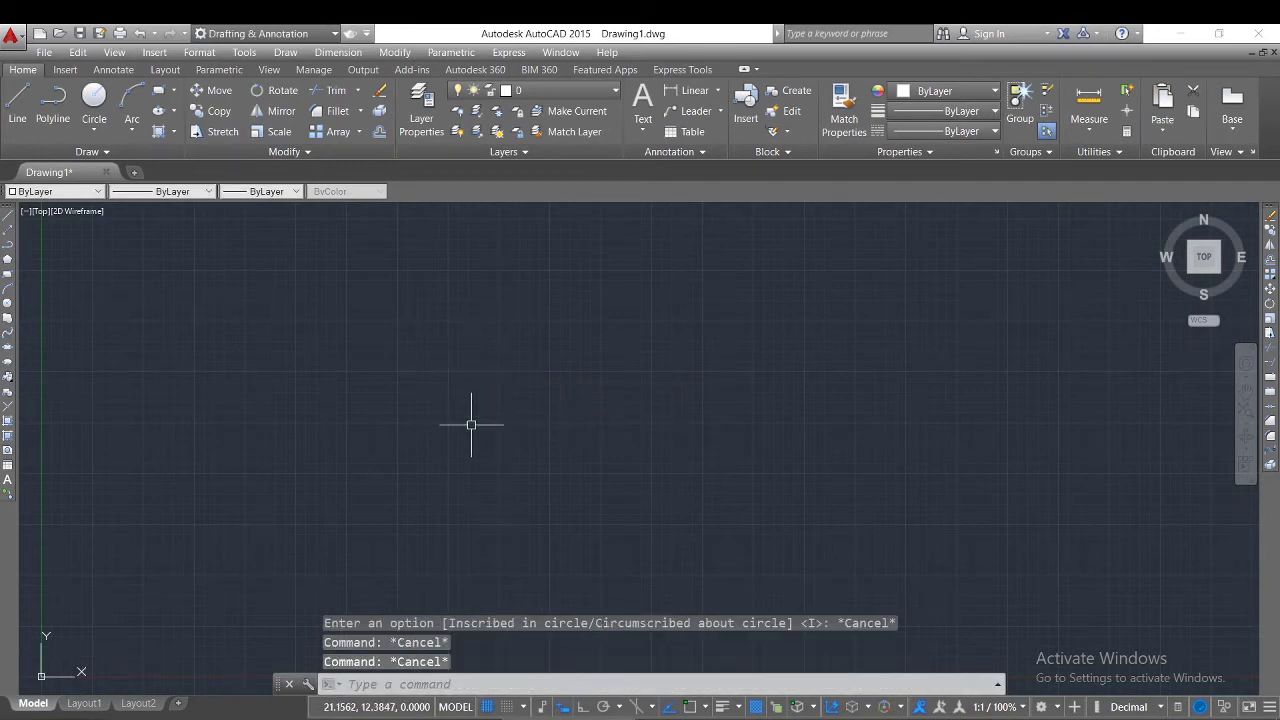
Step: Draw a three-sided polygon inscribed in a circle of radius about 5.13, with one vertex pointing straight up
left_click(8, 261)
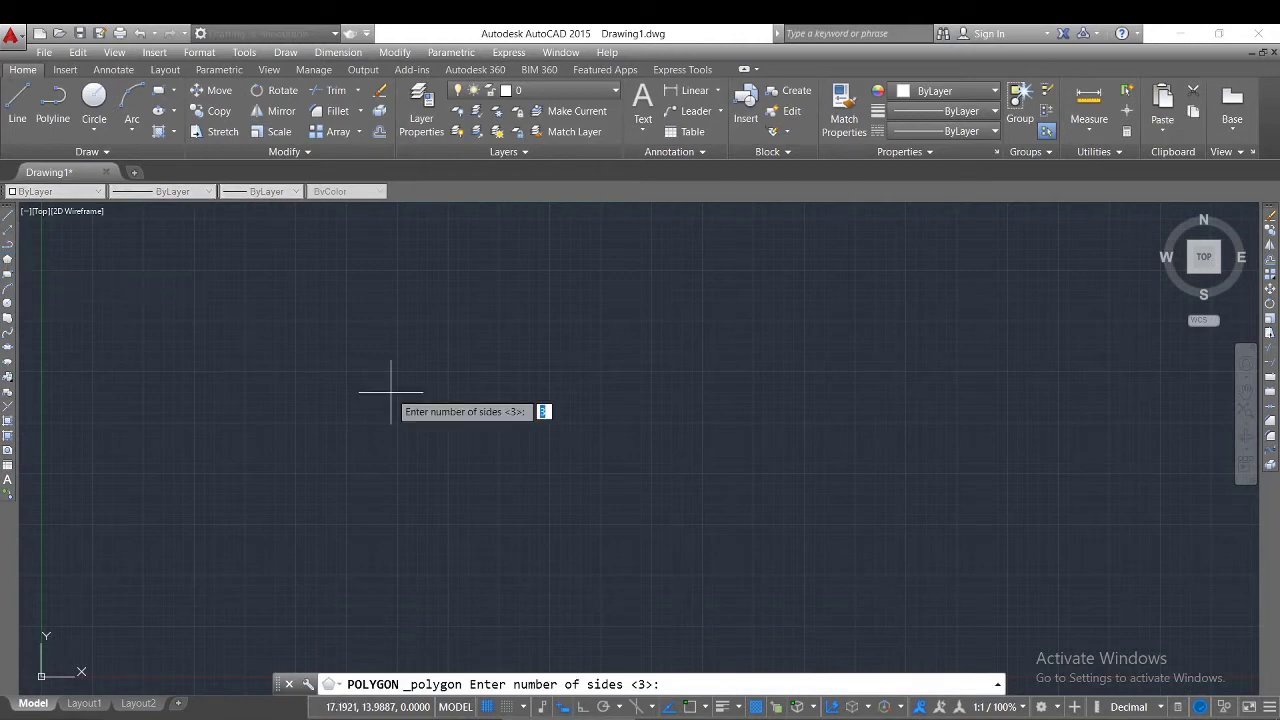
key("Return")
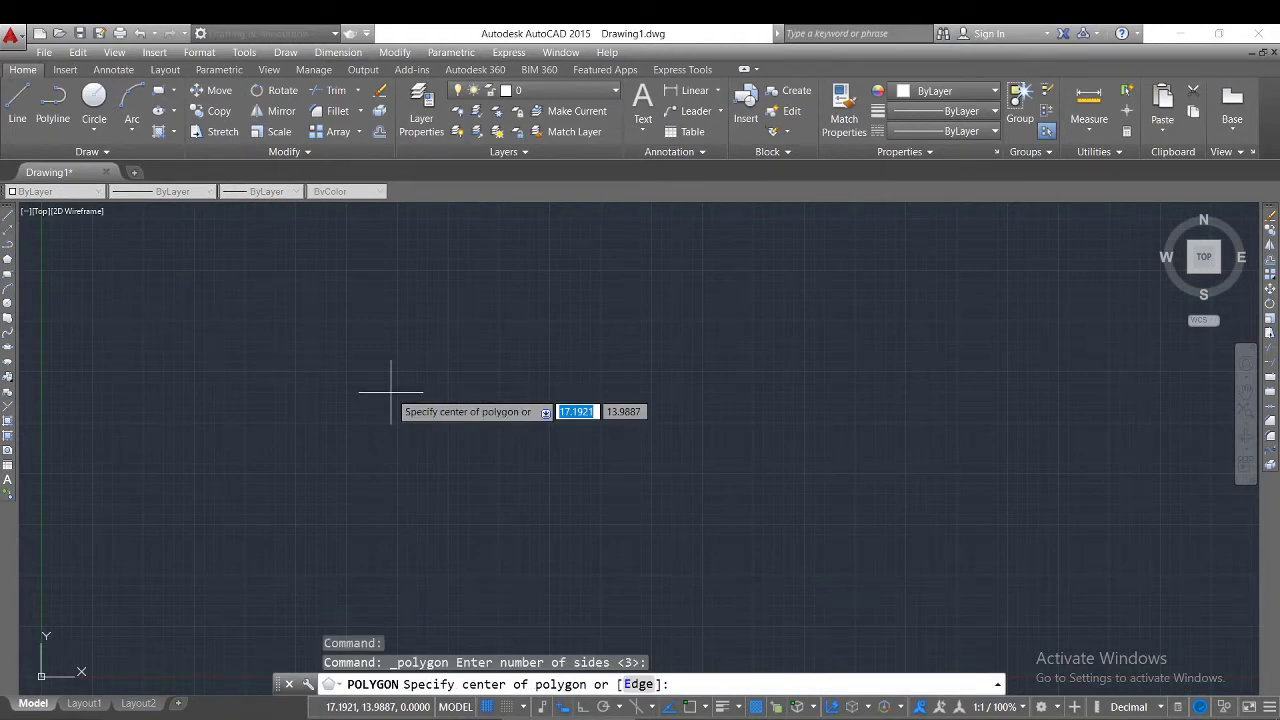
type("3")
key("Return")
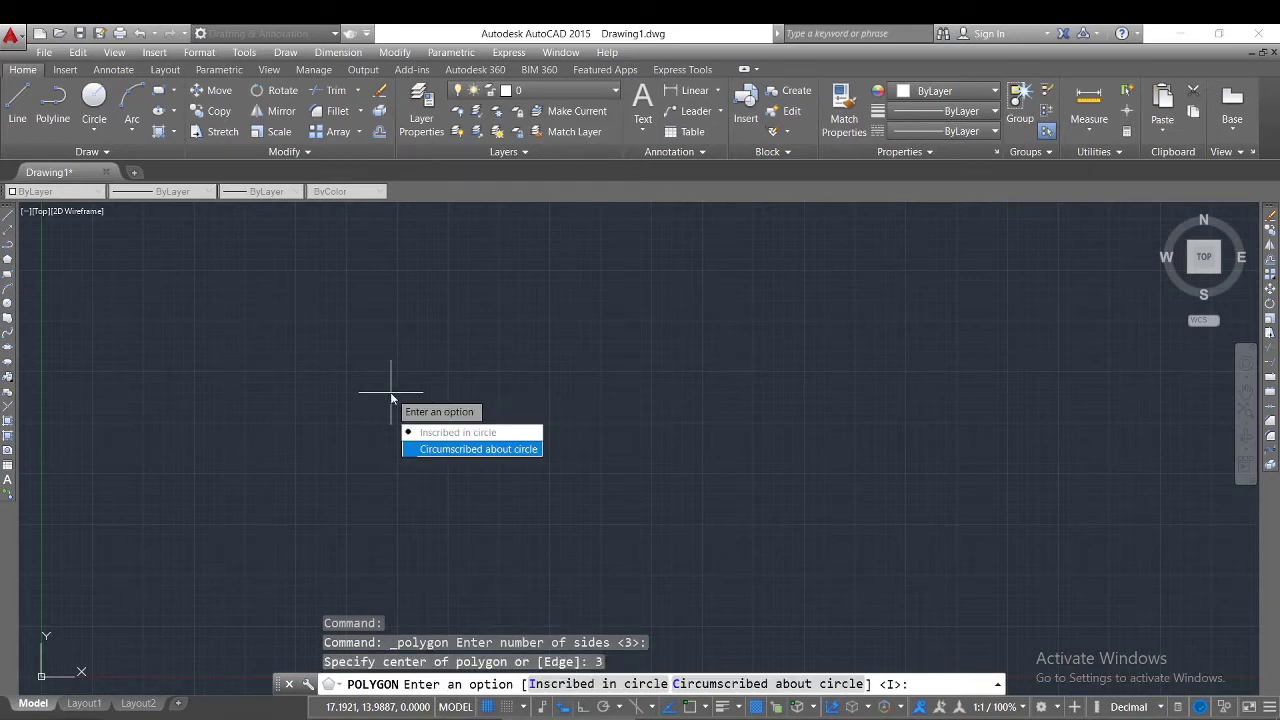
key("Return")
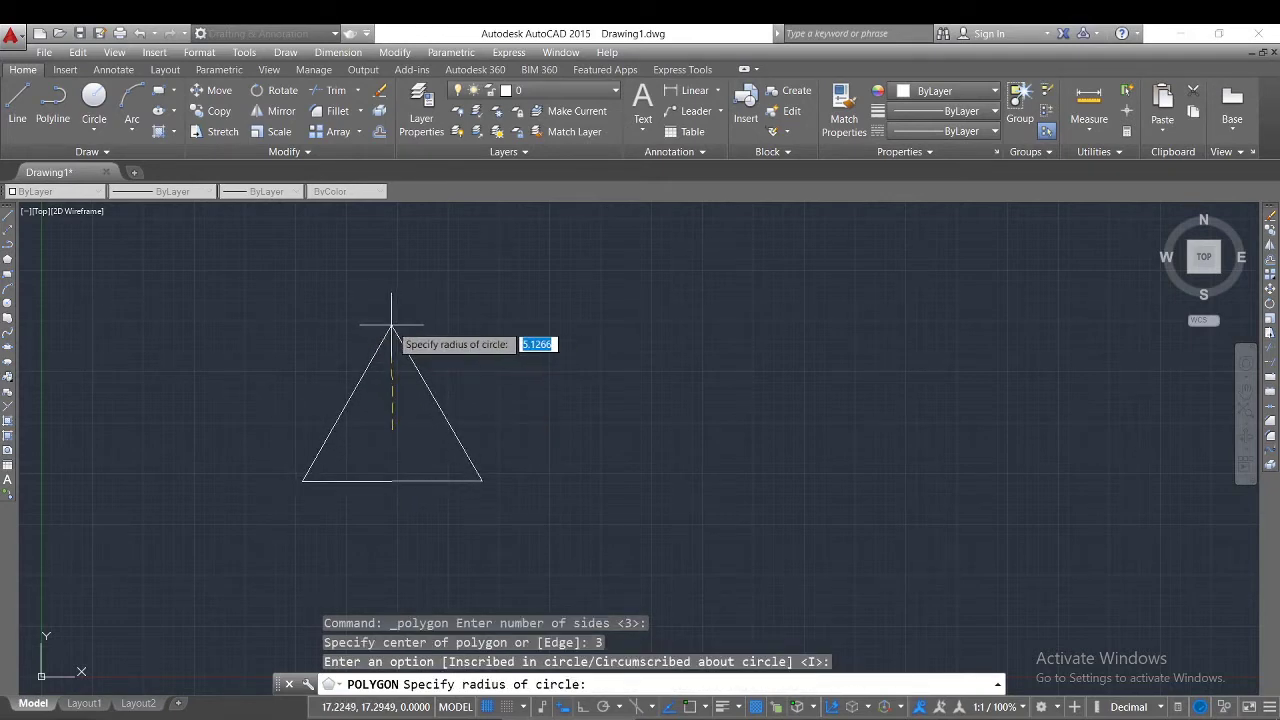
left_click(391, 325)
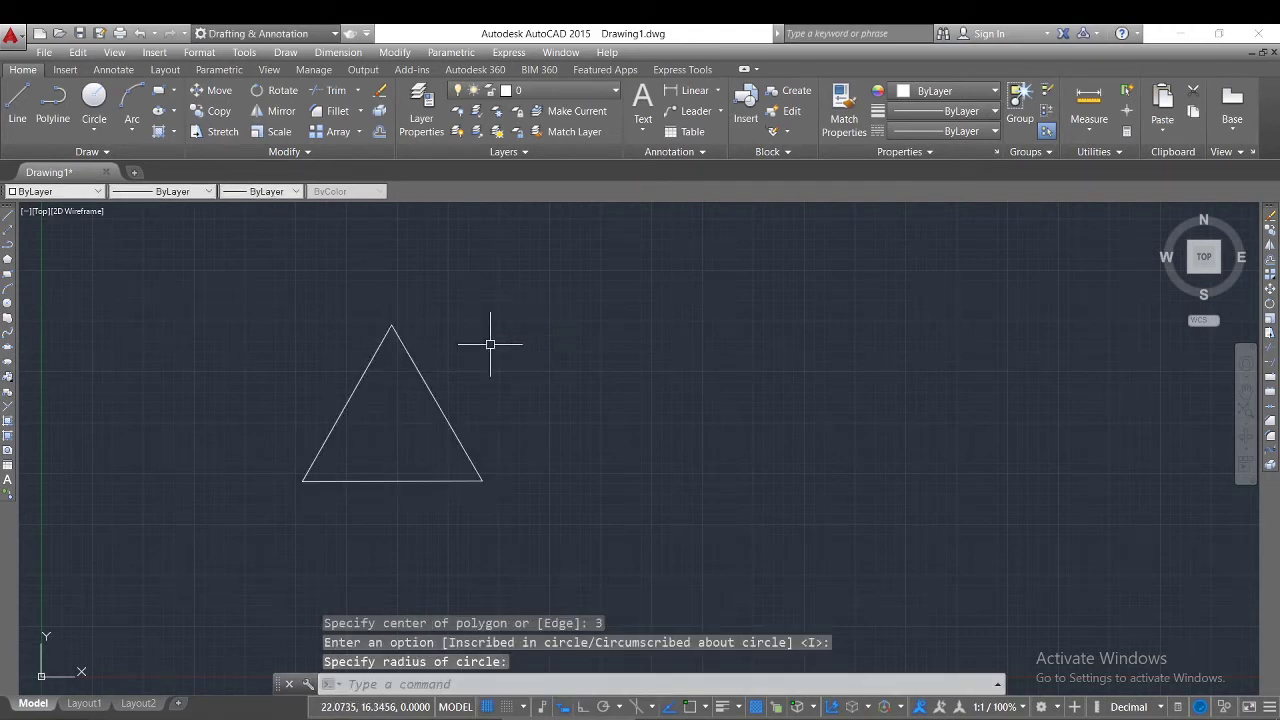
Step: Draw a 3-Point arc from the triangle's lower-left corner through its apex to its lower-right corner
left_click(133, 121)
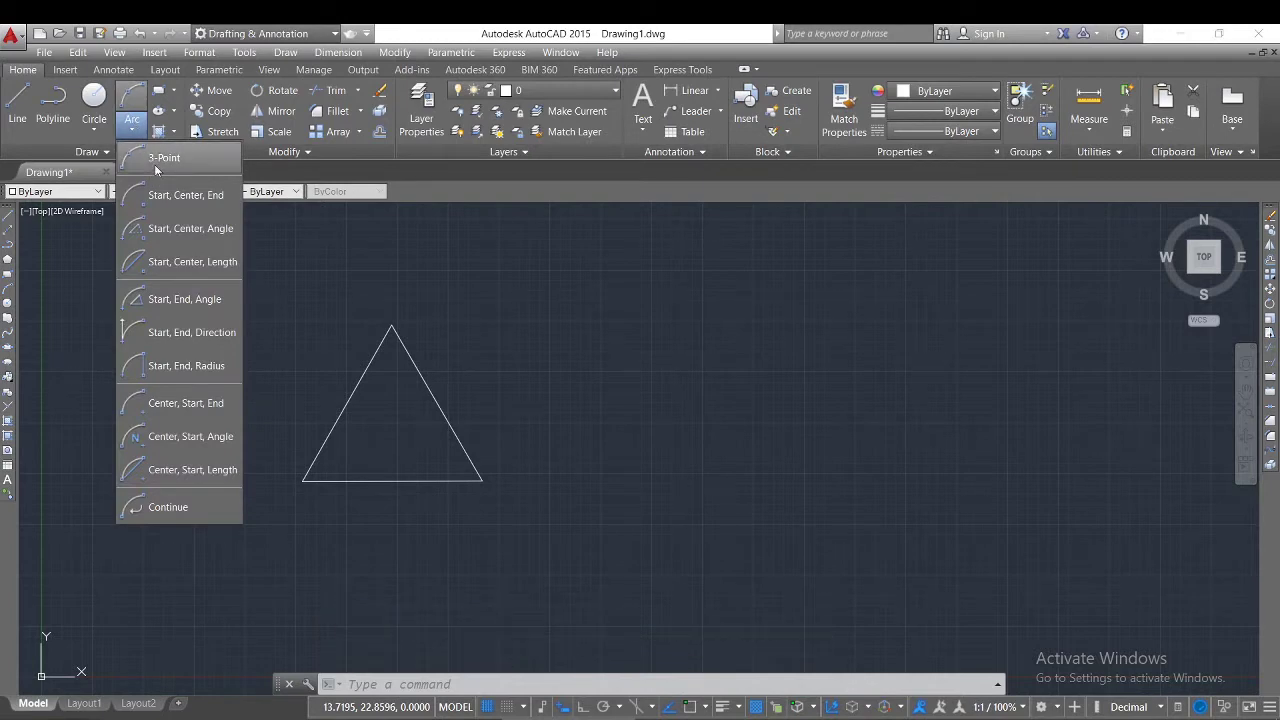
left_click(158, 162)
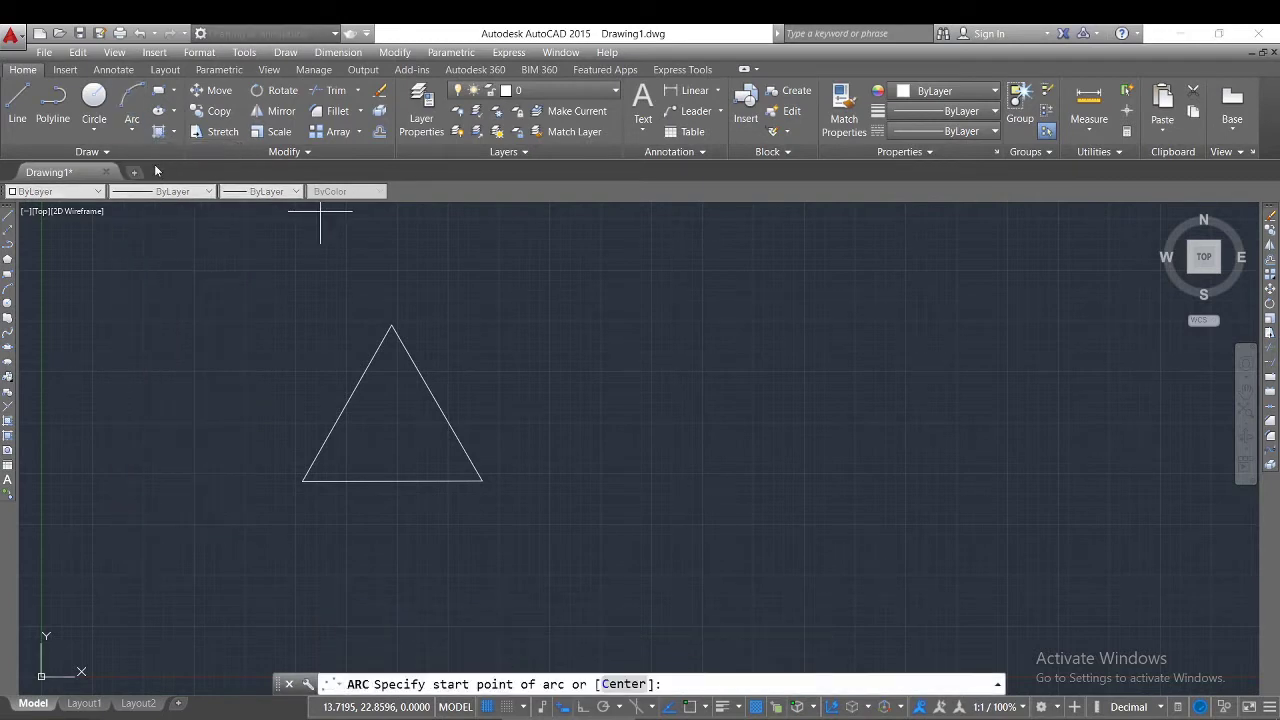
left_click(301, 481)
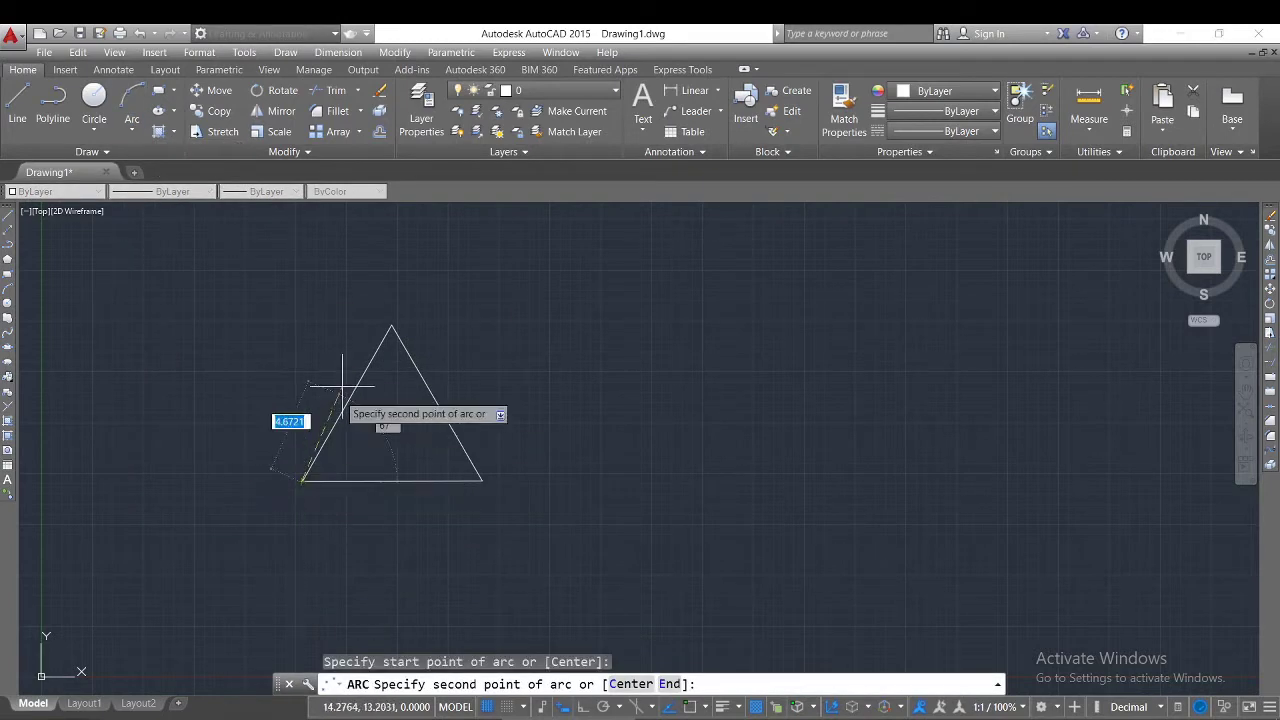
left_click(390, 325)
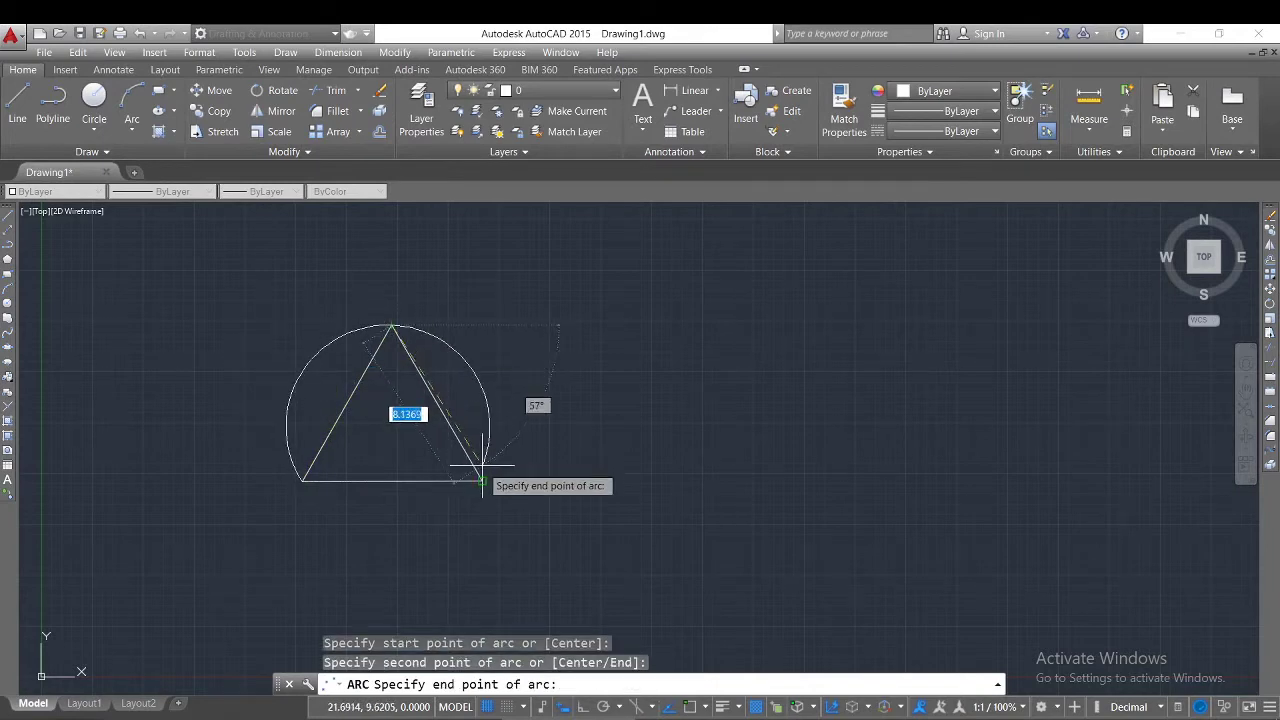
left_click(482, 481)
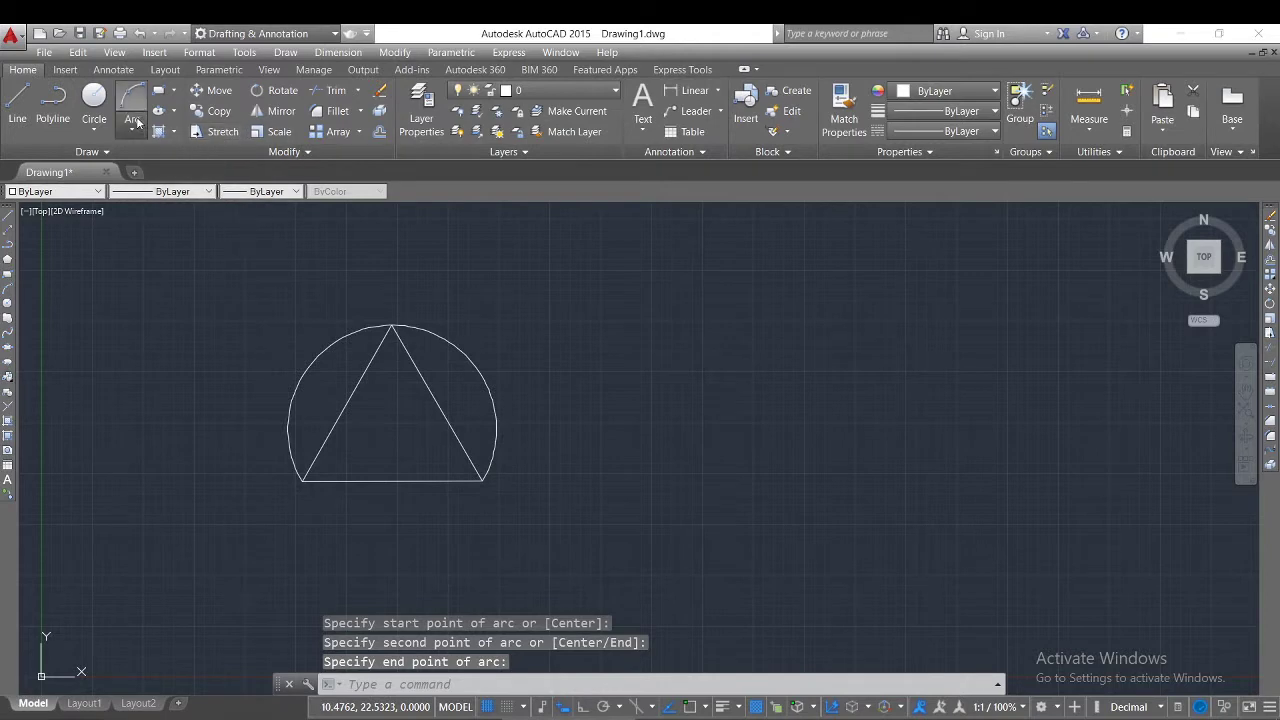
Step: Draw a 3-Point arc from the triangle's lower-left corner through the outer arc's center to the lower-right corner
left_click(137, 122)
left_click(157, 162)
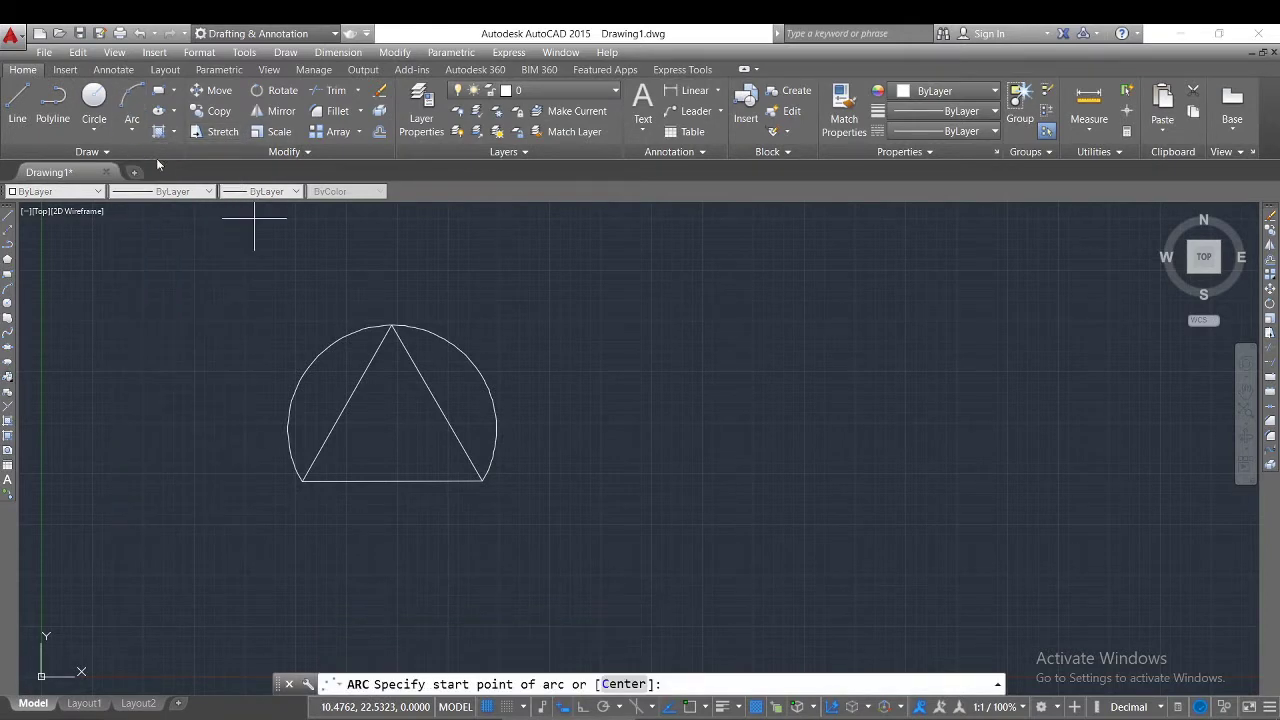
left_click(302, 479)
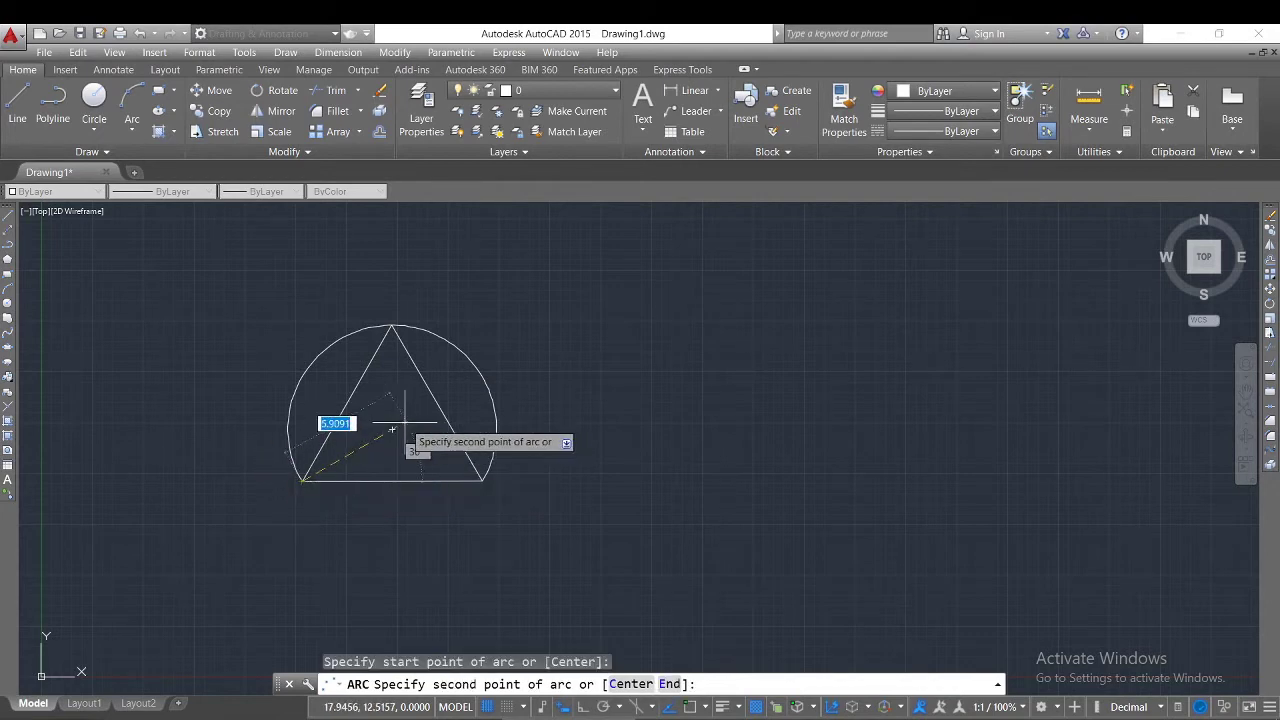
left_click(391, 429)
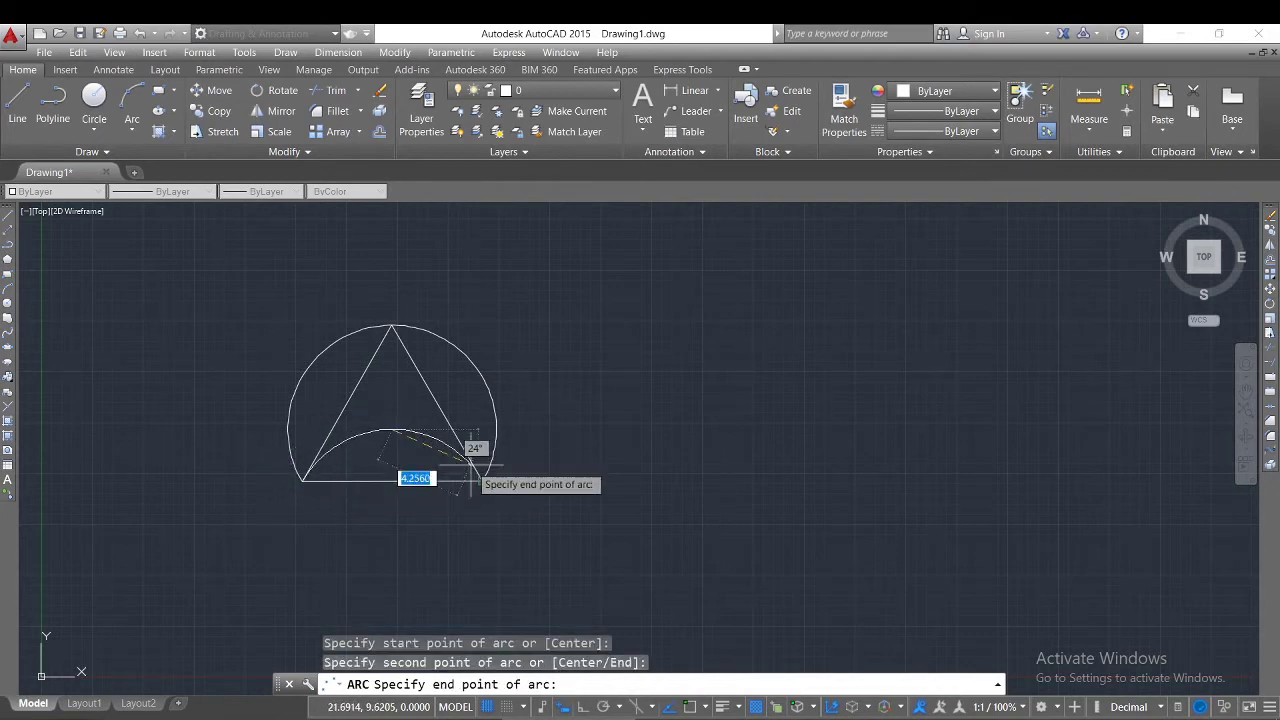
left_click(482, 478)
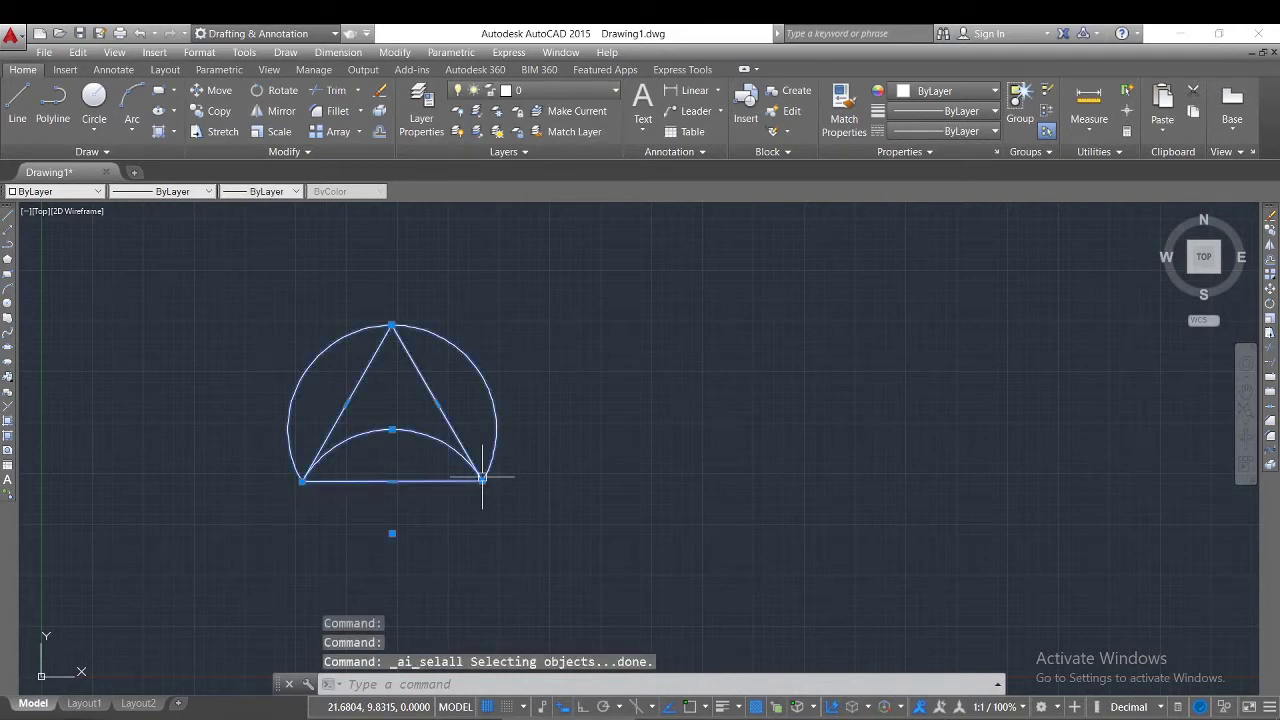
Step: Erase the triangle and its arcs, and with Ortho on draw a 3-unit horizontal line continuing into a 3-unit vertical line upward from its right end
key("Delete")
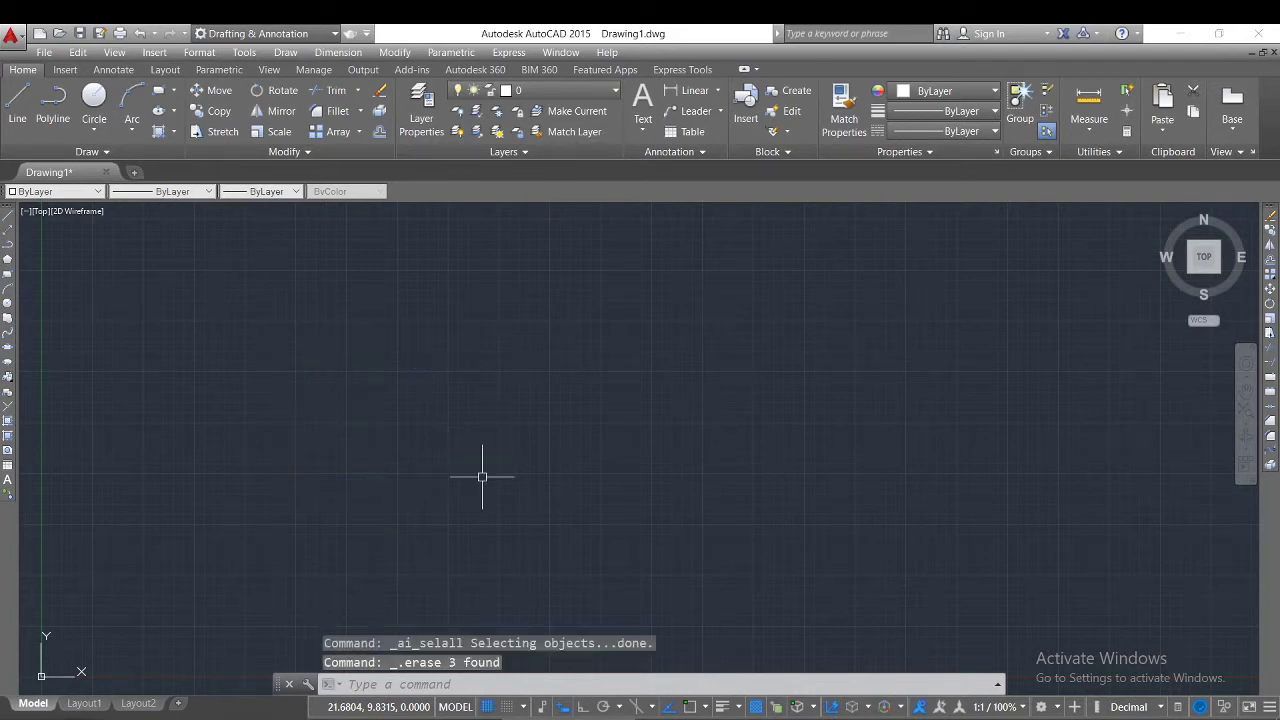
left_click(18, 106)
left_click(415, 432)
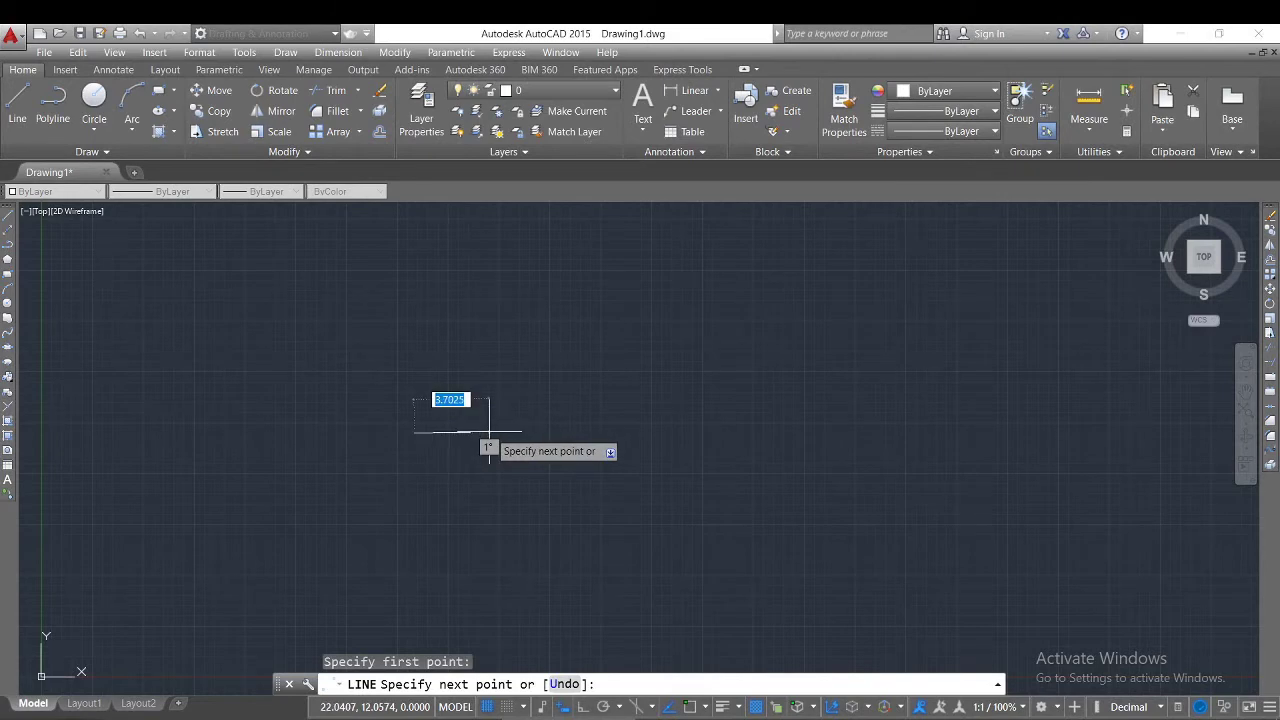
left_click(579, 707)
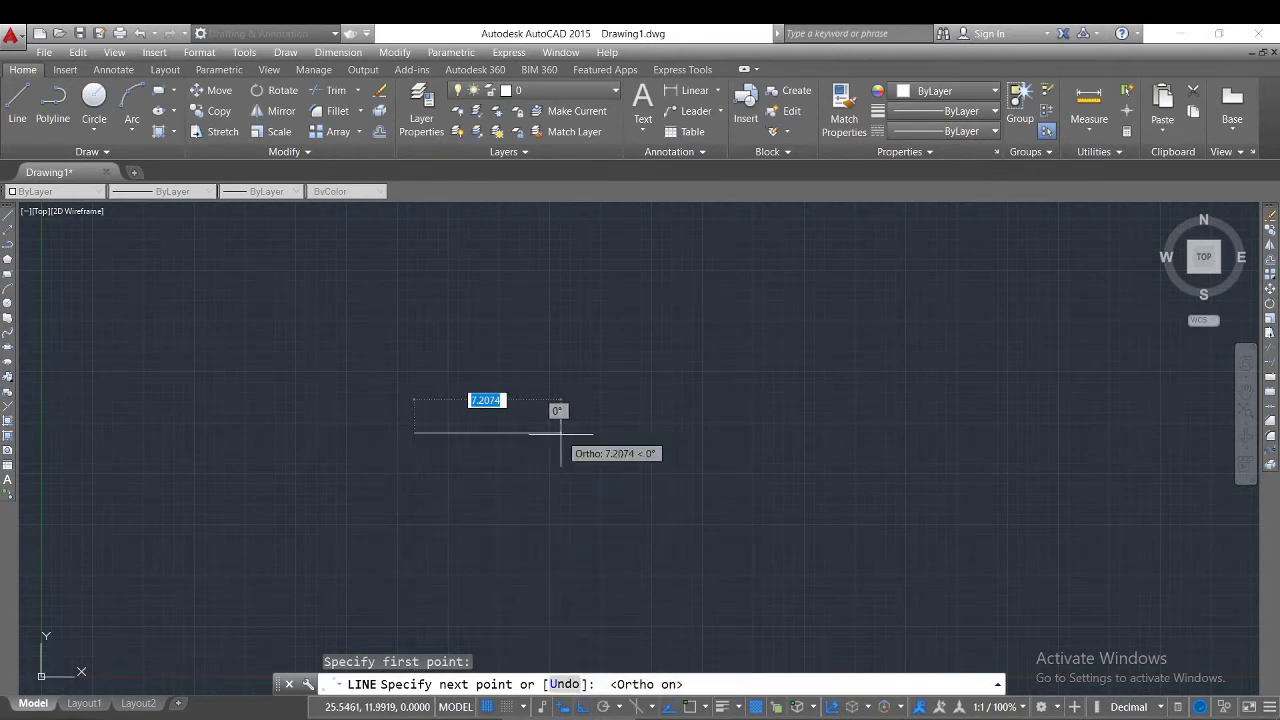
type("3")
key("Return")
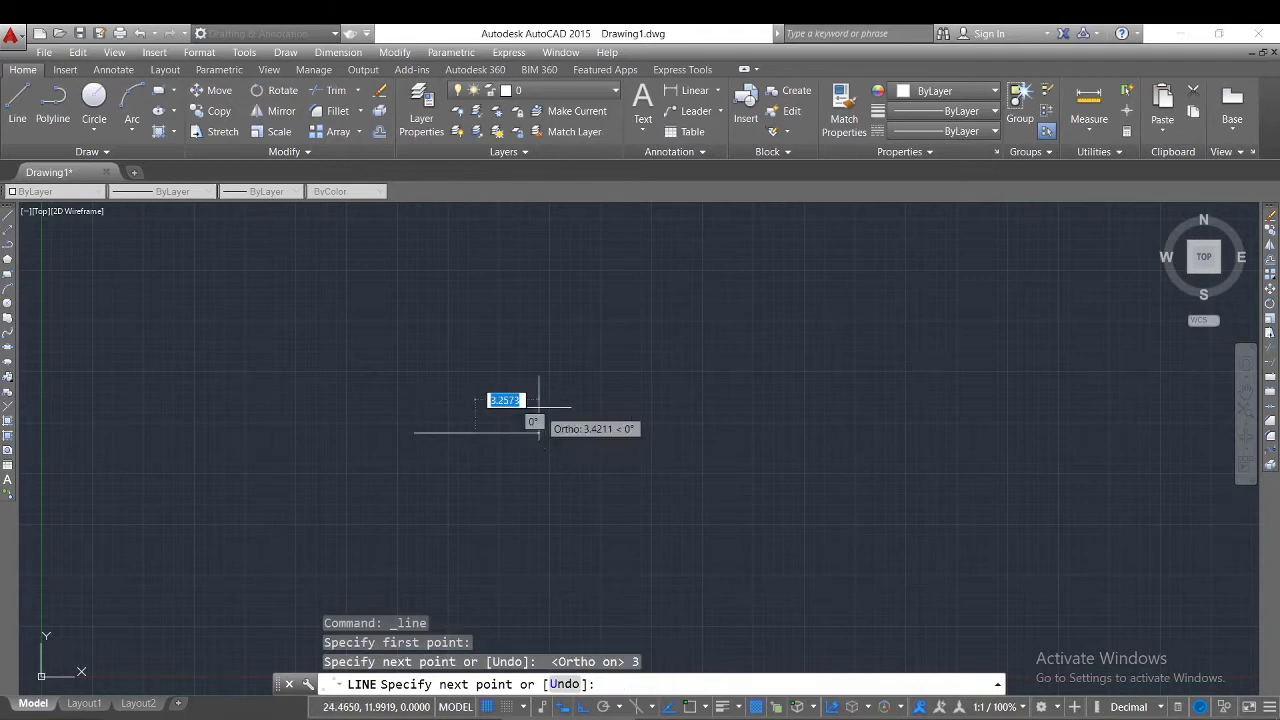
type("3")
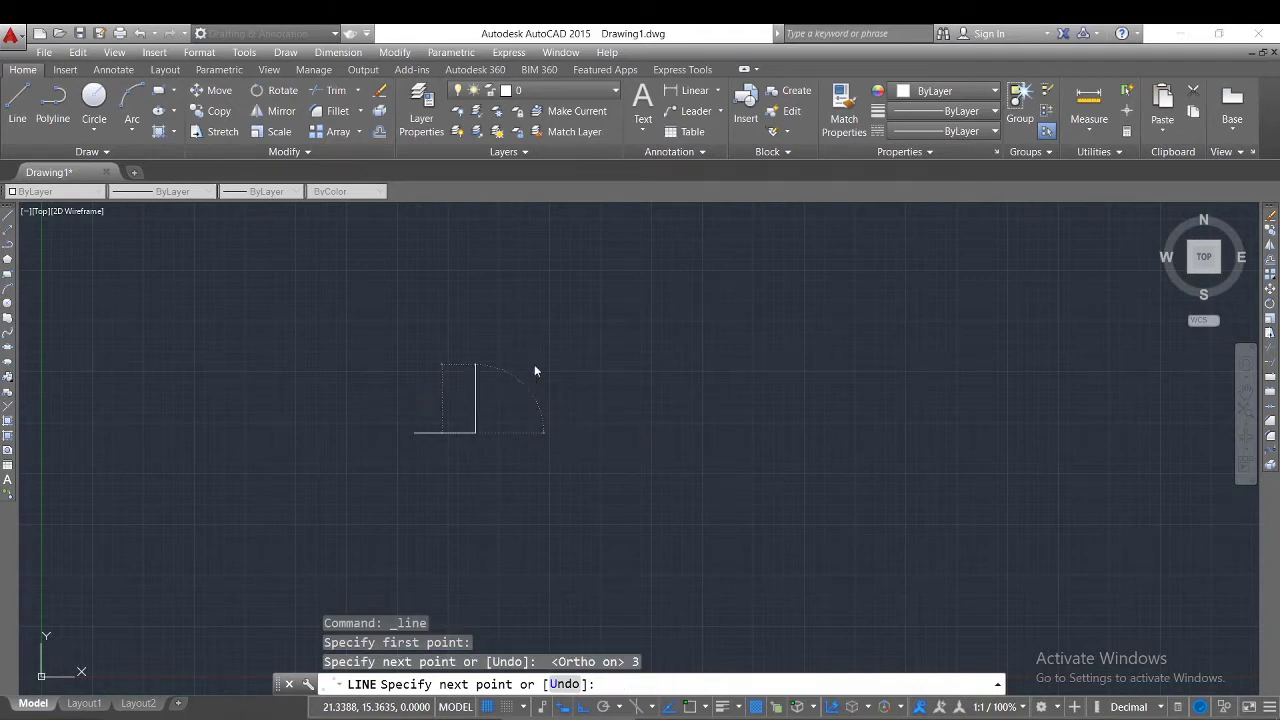
key("Return")
key("Escape")
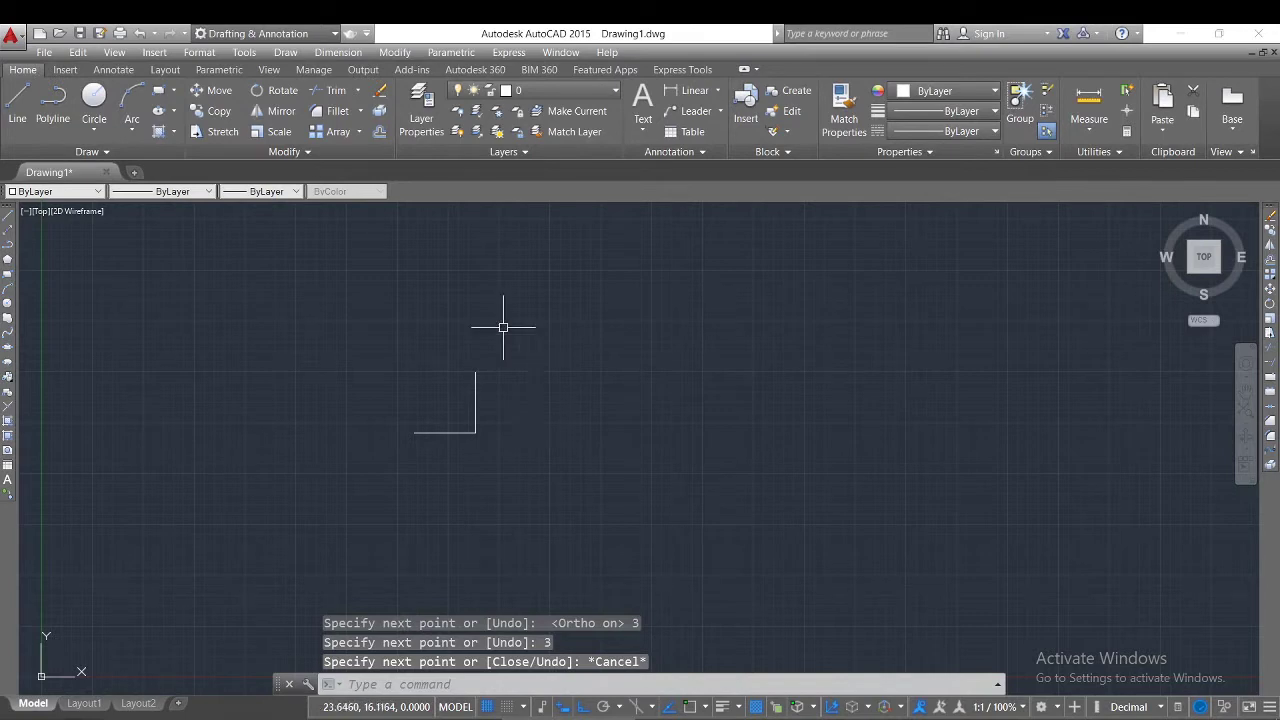
Step: Draw a Start, Center, End arc from the vertical line's upper end, centered on the lines' corner, to the horizontal line's left end
left_click(131, 100)
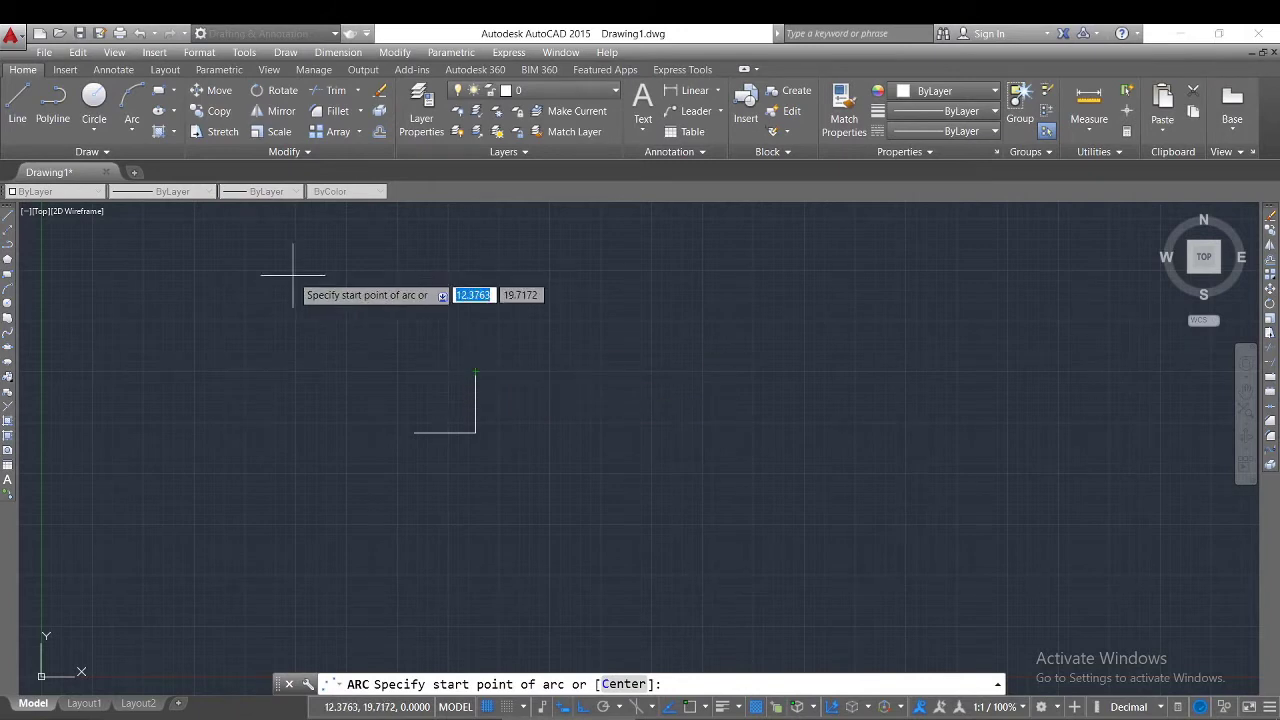
left_click(128, 130)
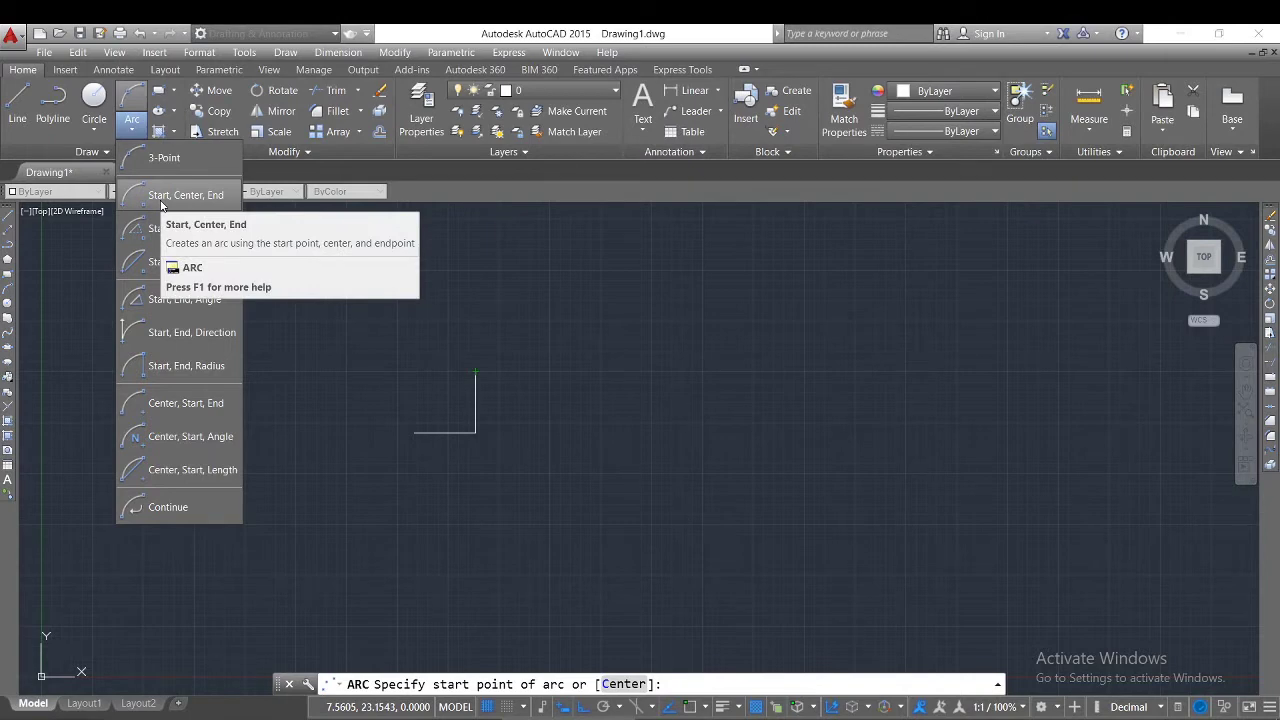
left_click(161, 200)
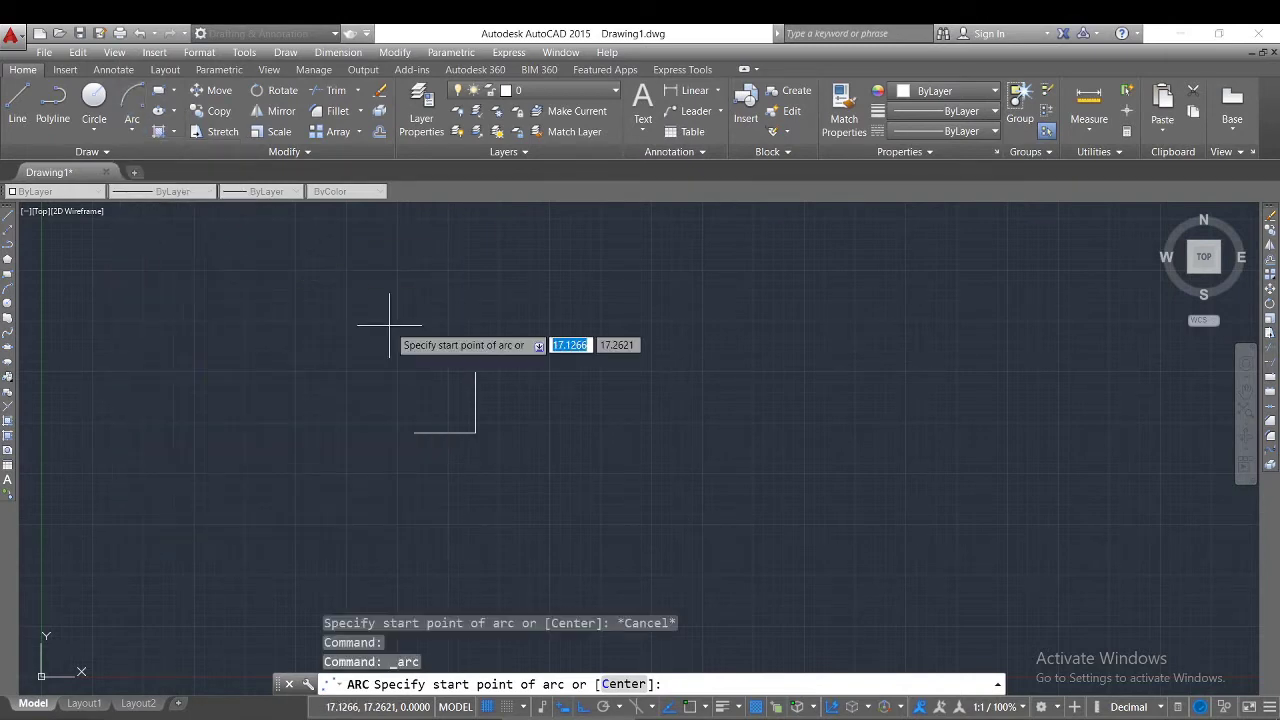
left_click(475, 372)
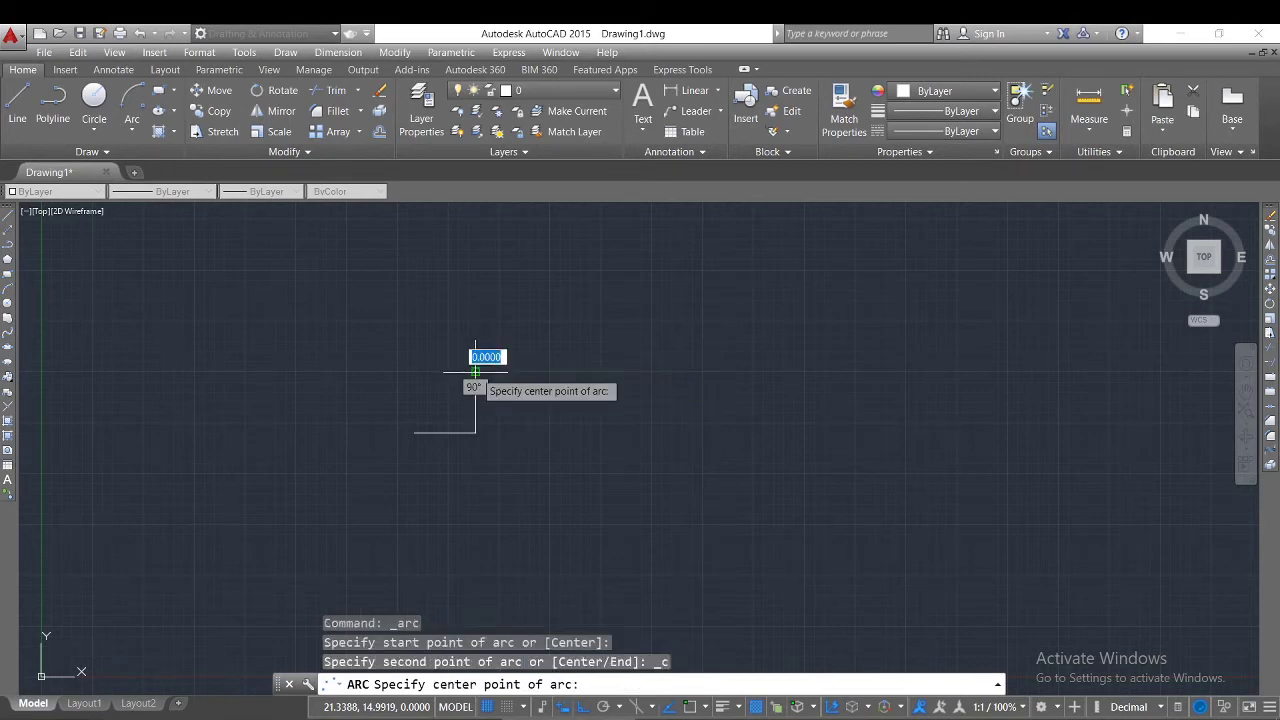
left_click(475, 432)
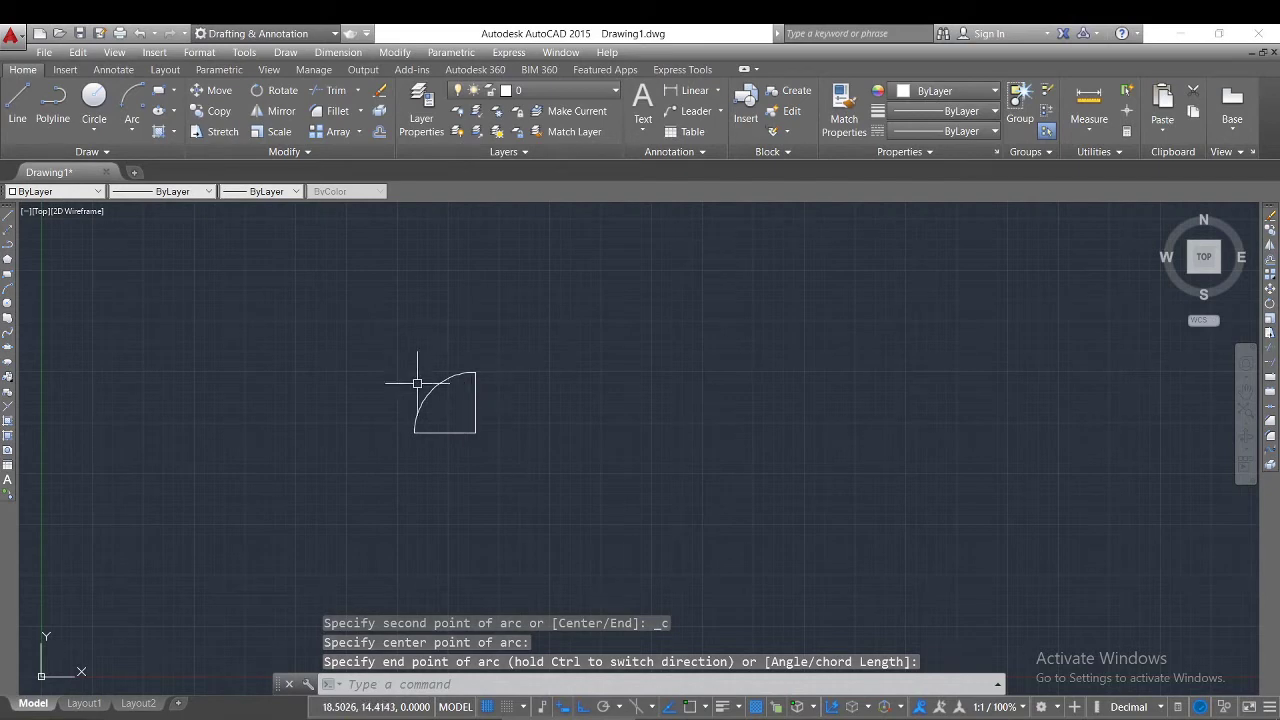
Step: Draw a Start, Center, End arc from the horizontal line's left end, centered on the corner, counterclockwise to the vertical line's upper end
scroll(422, 380, "up", 6)
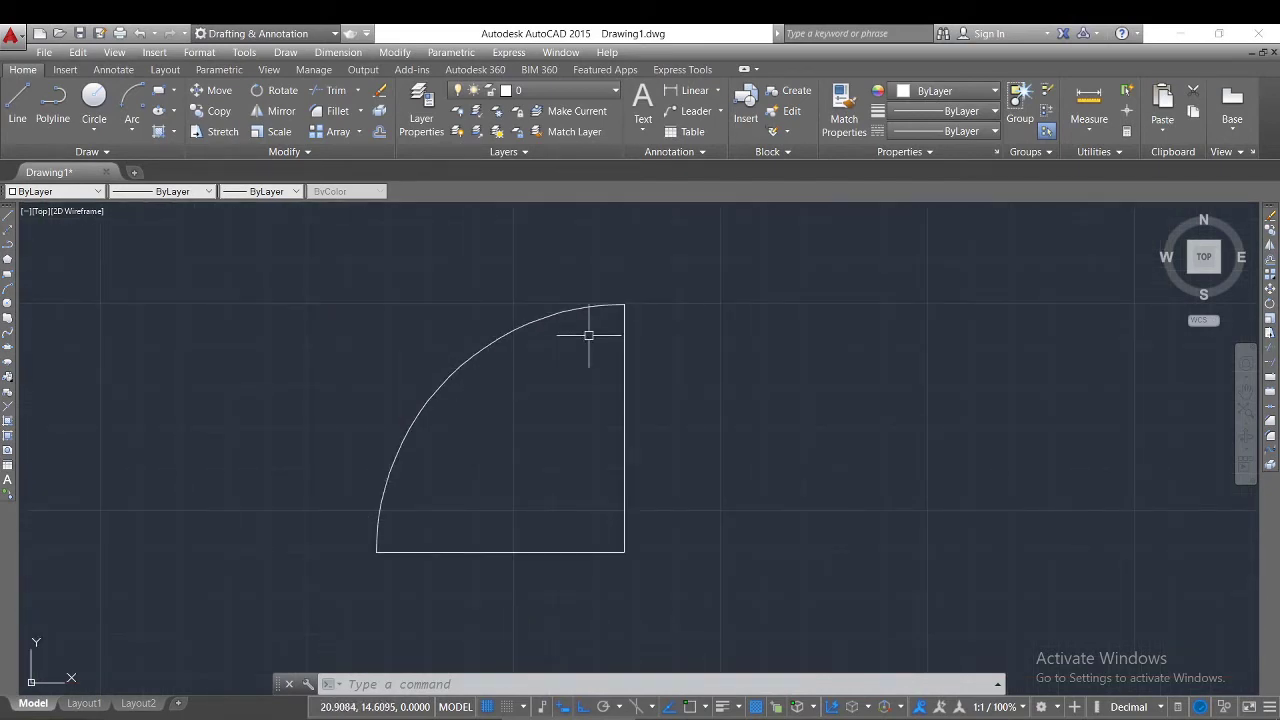
left_click(131, 129)
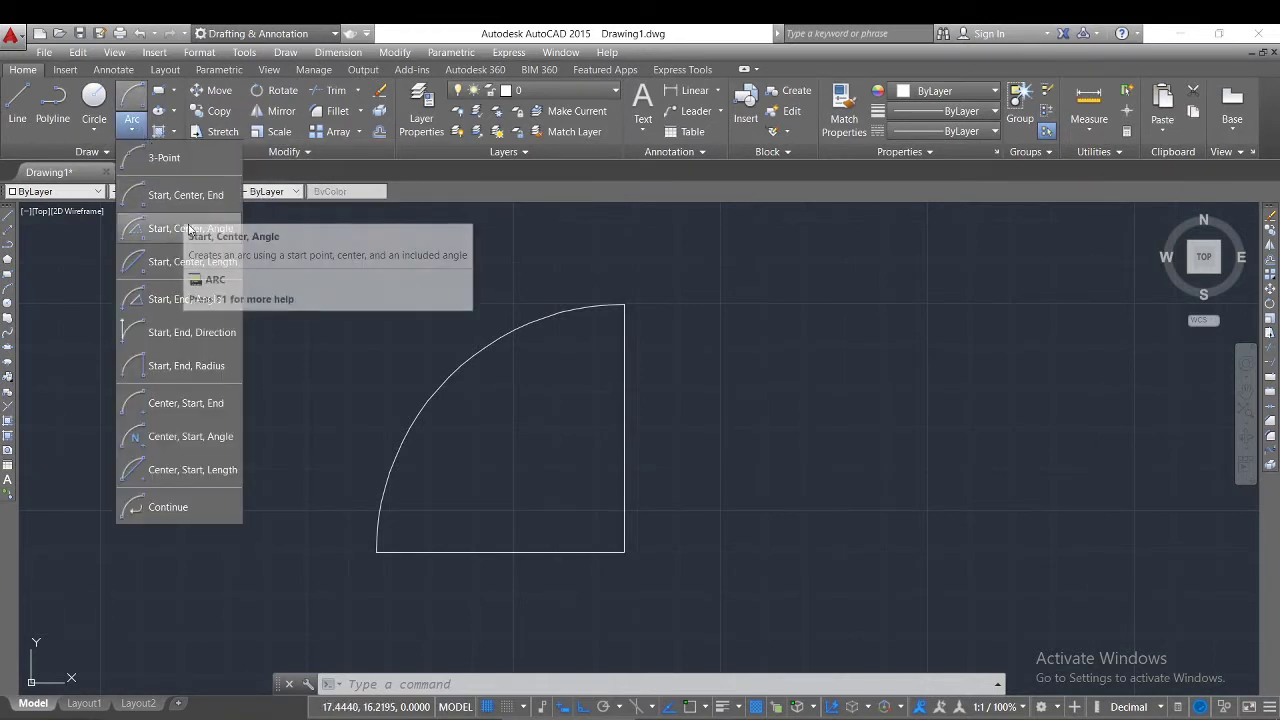
left_click(178, 196)
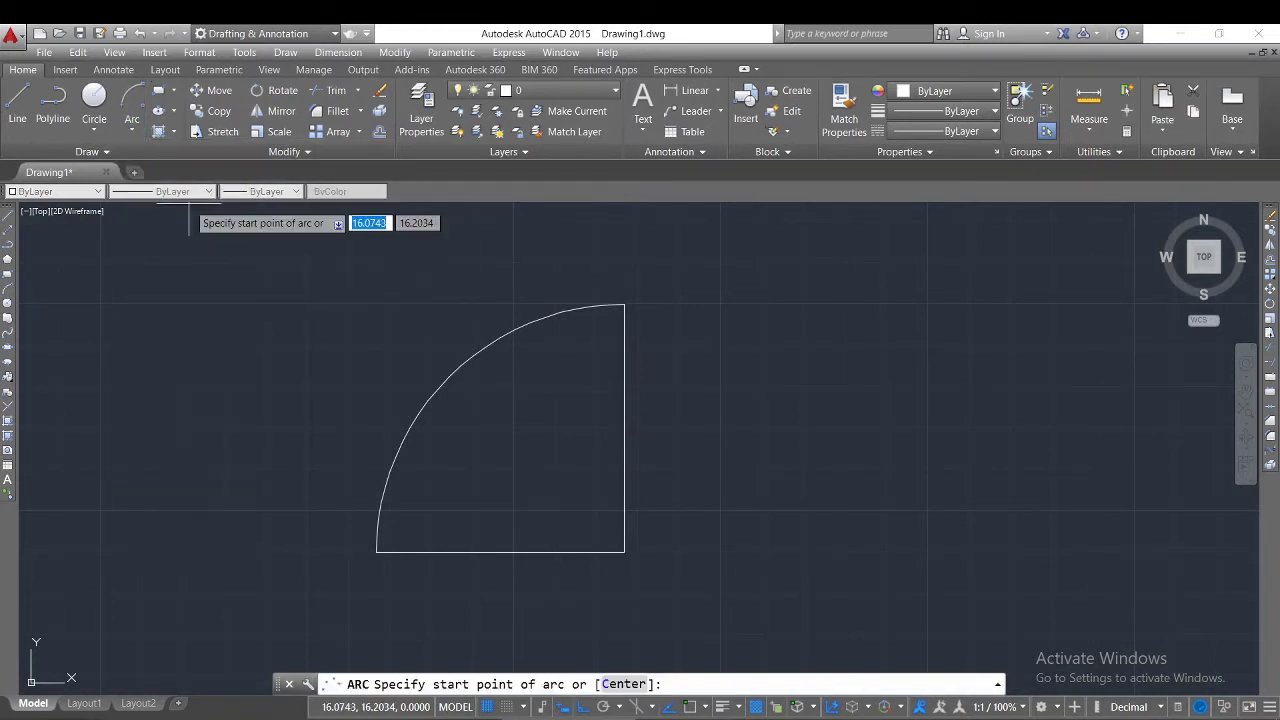
left_click(376, 551)
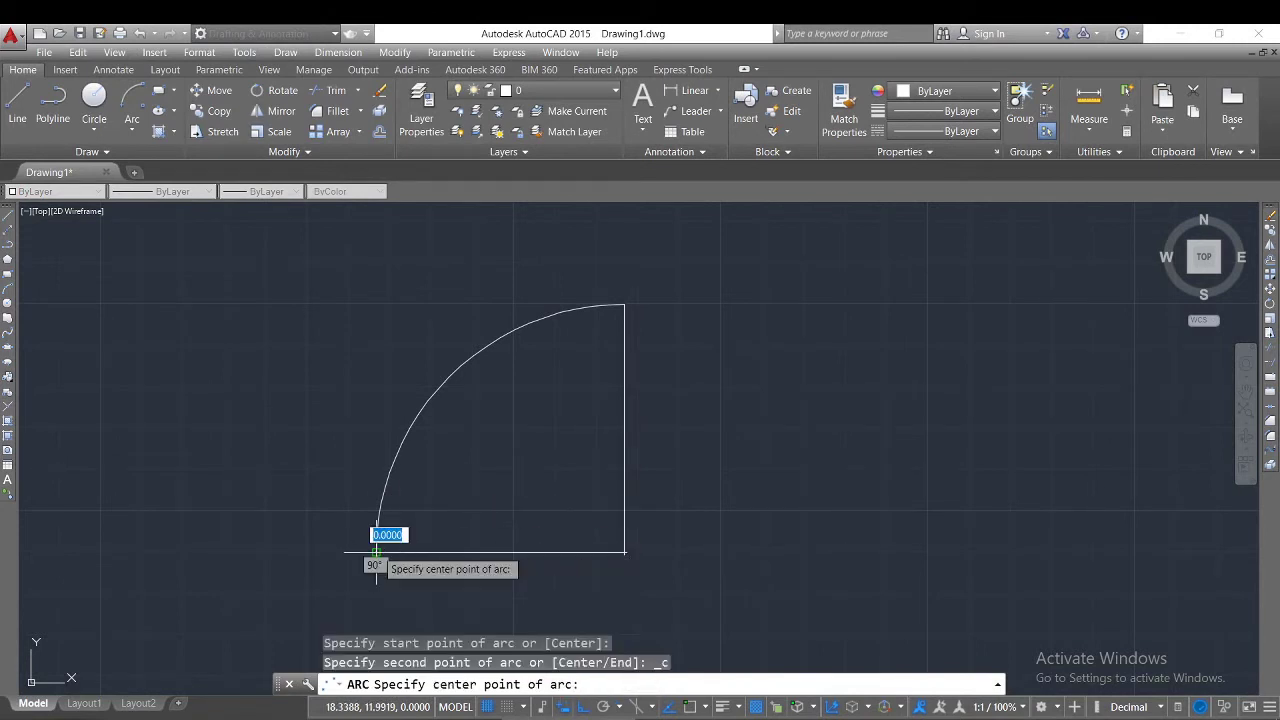
left_click(625, 552)
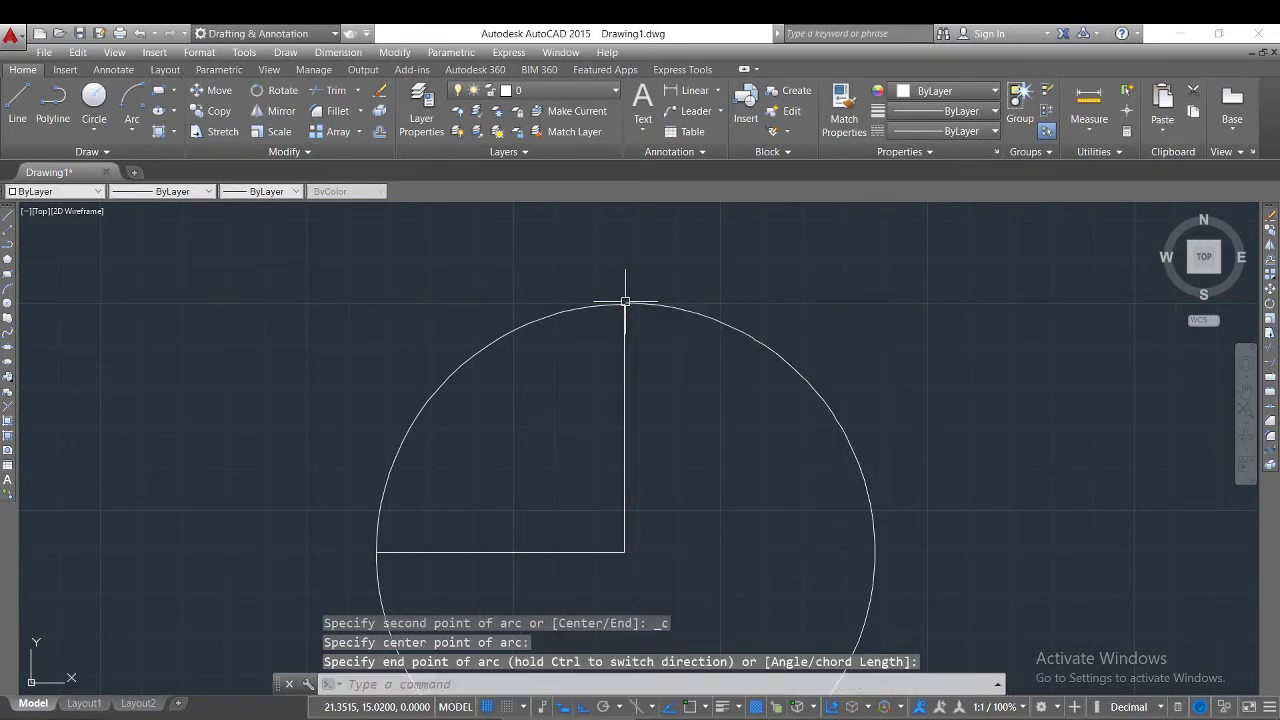
key("Escape")
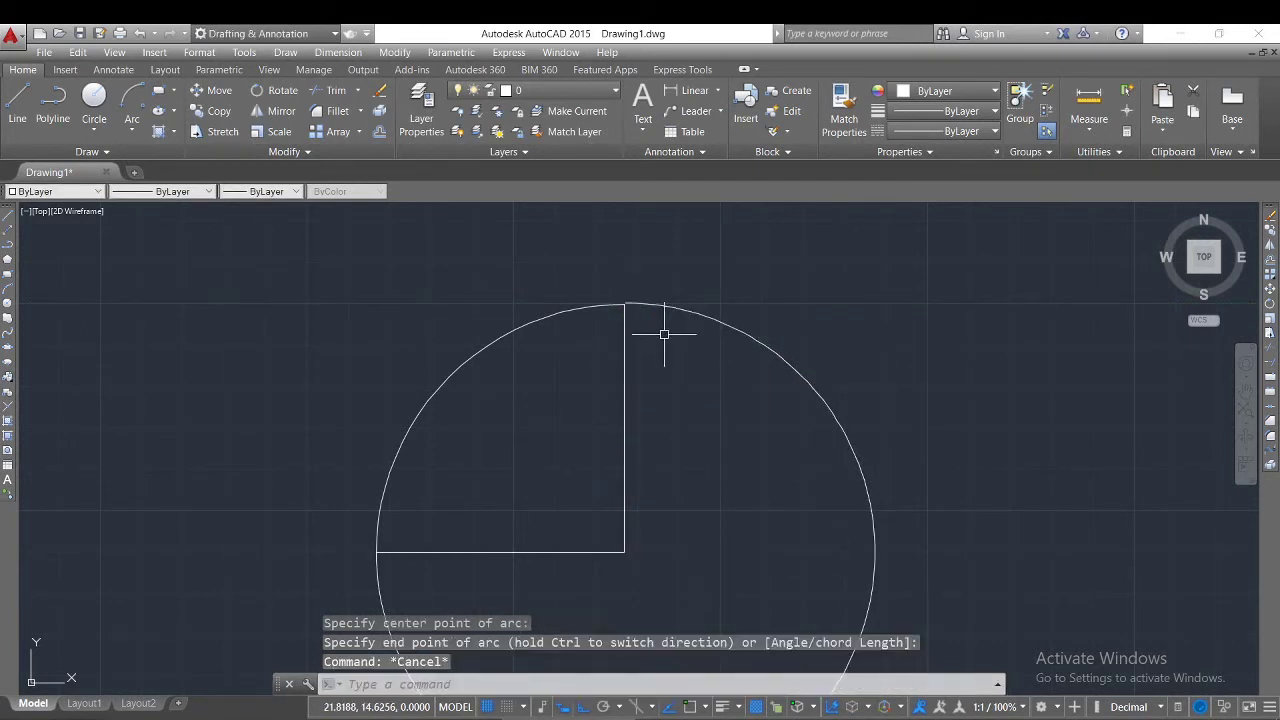
key("Escape")
Step: Erase both arcs and the two connected lines to clear the drawing
left_click(538, 320)
key("Delete")
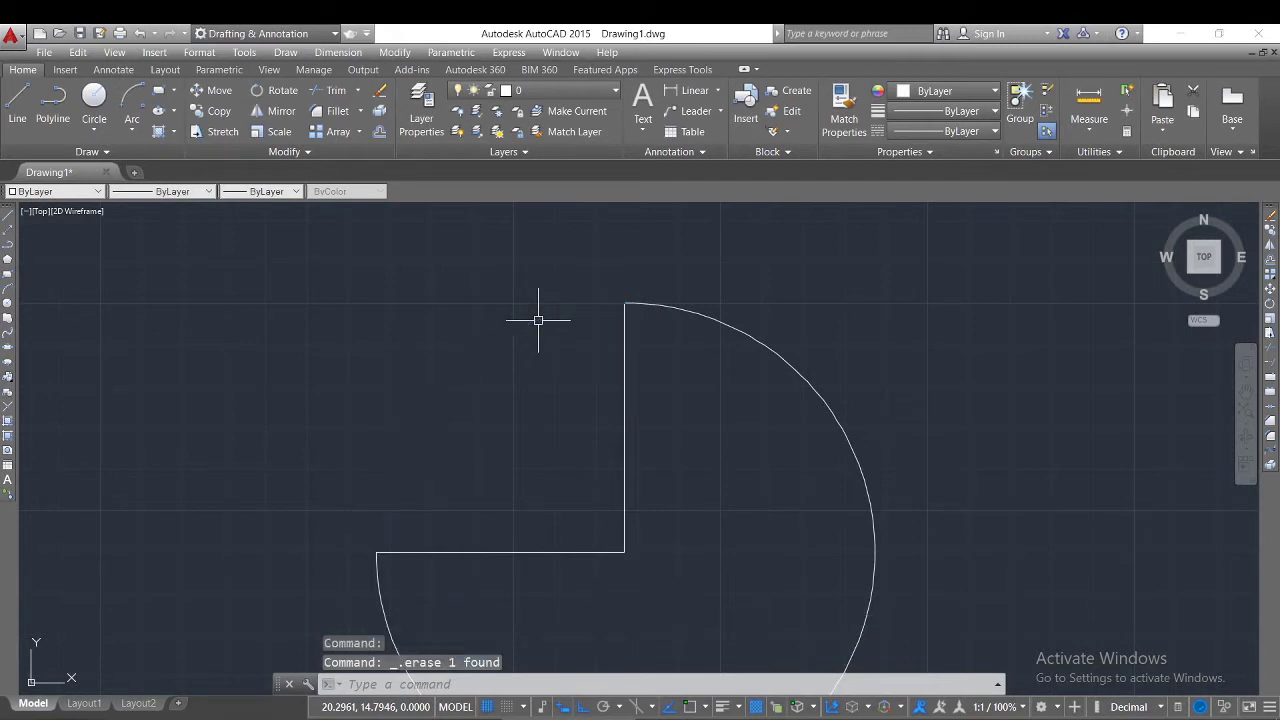
left_click(746, 338)
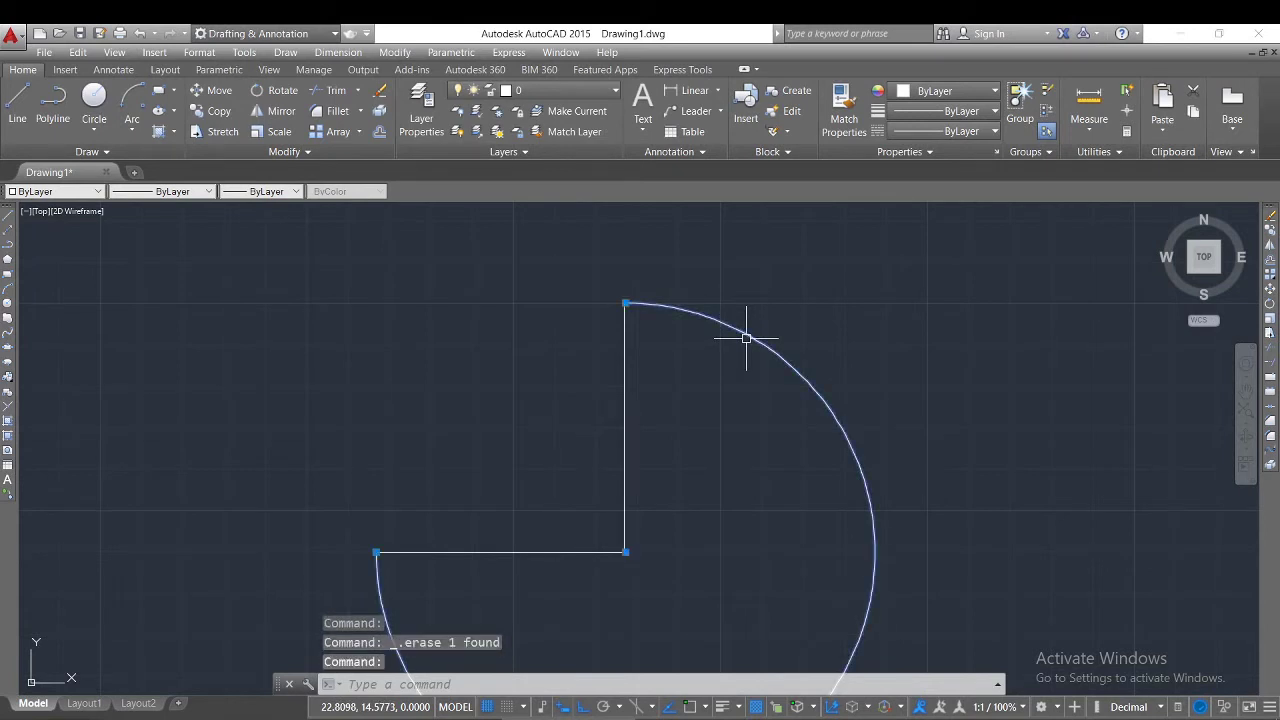
key("Delete")
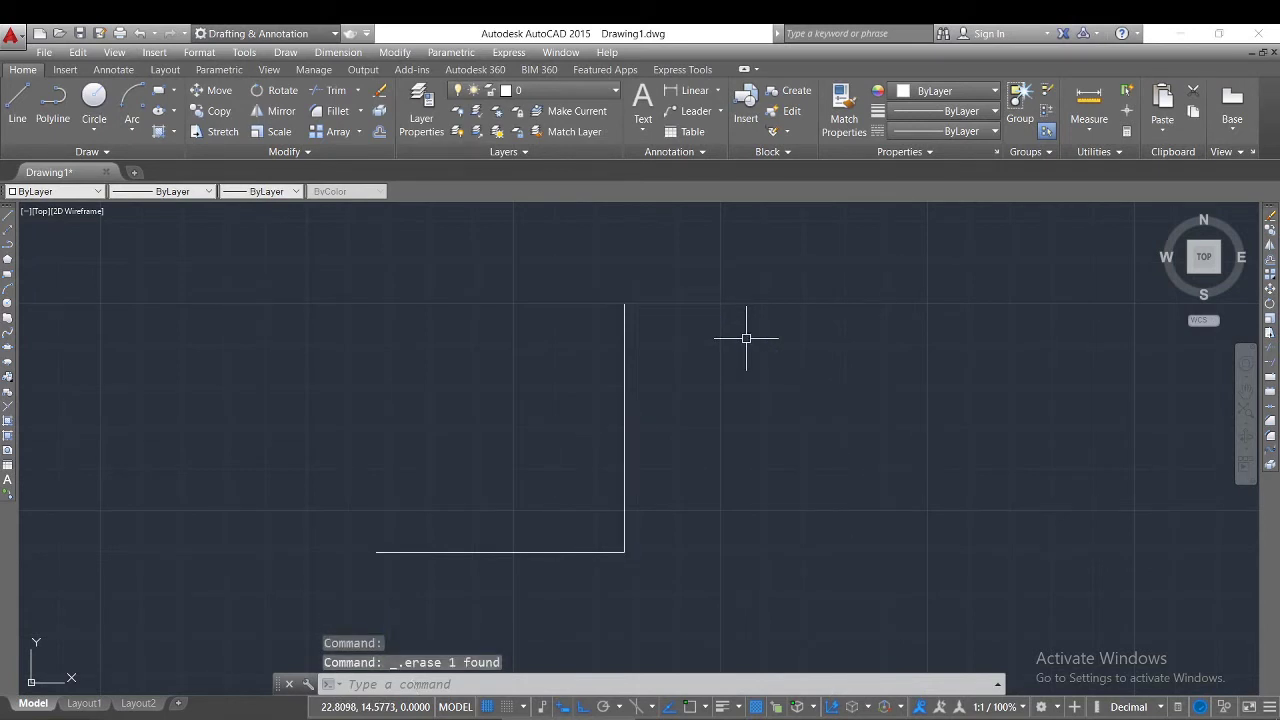
key("ctrl+a")
key("Delete")
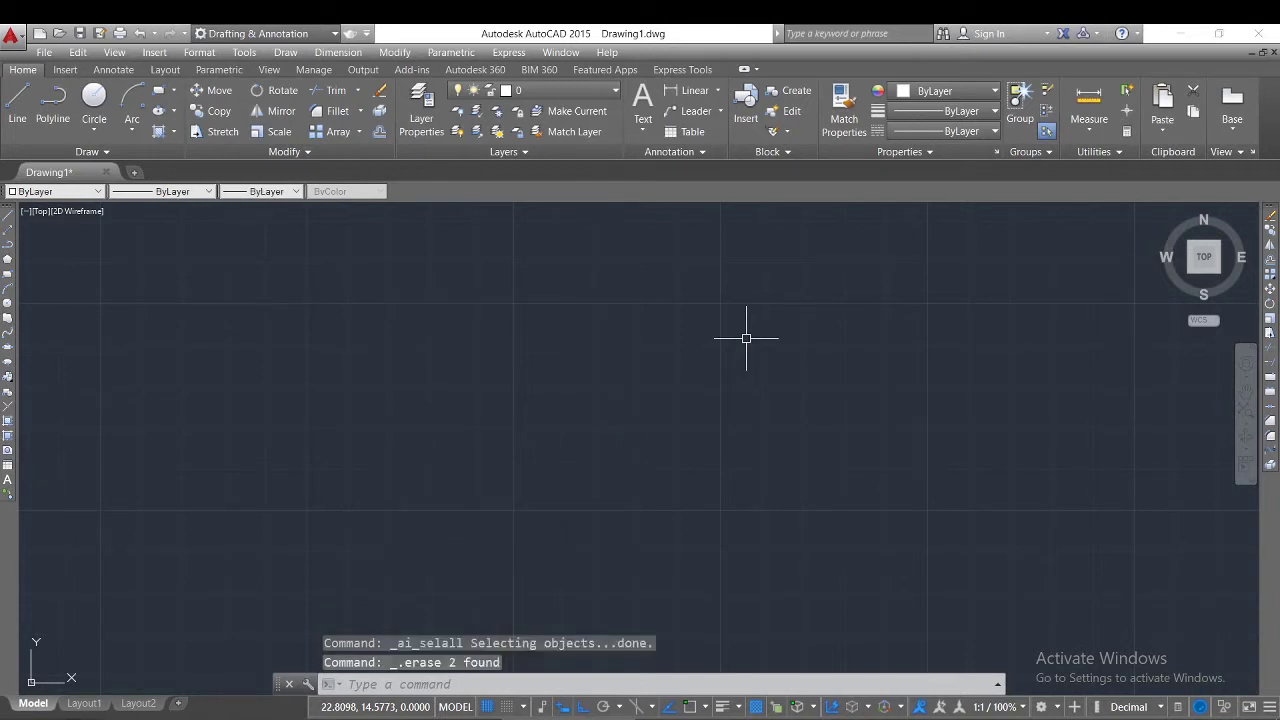
Step: Draw a Start, Center, Angle arc with its center to the left of the start point and an included angle of 90°
scroll(667, 477, "up", 5)
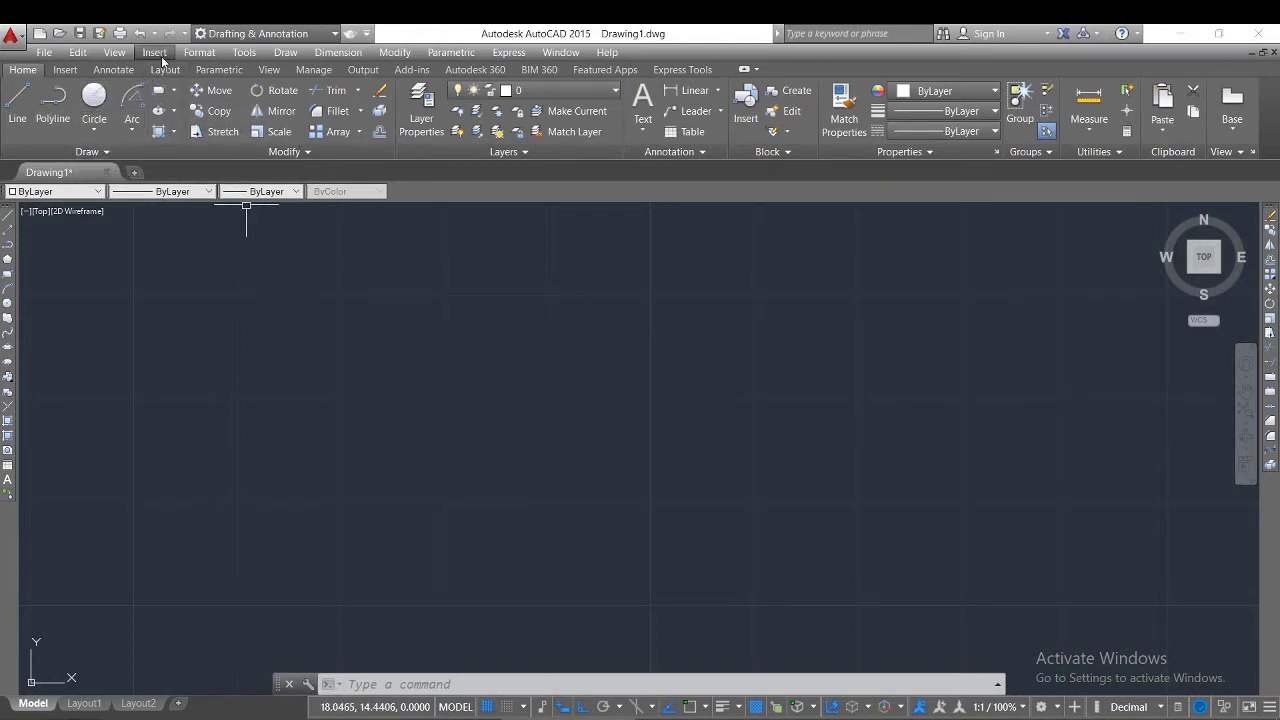
left_click(132, 126)
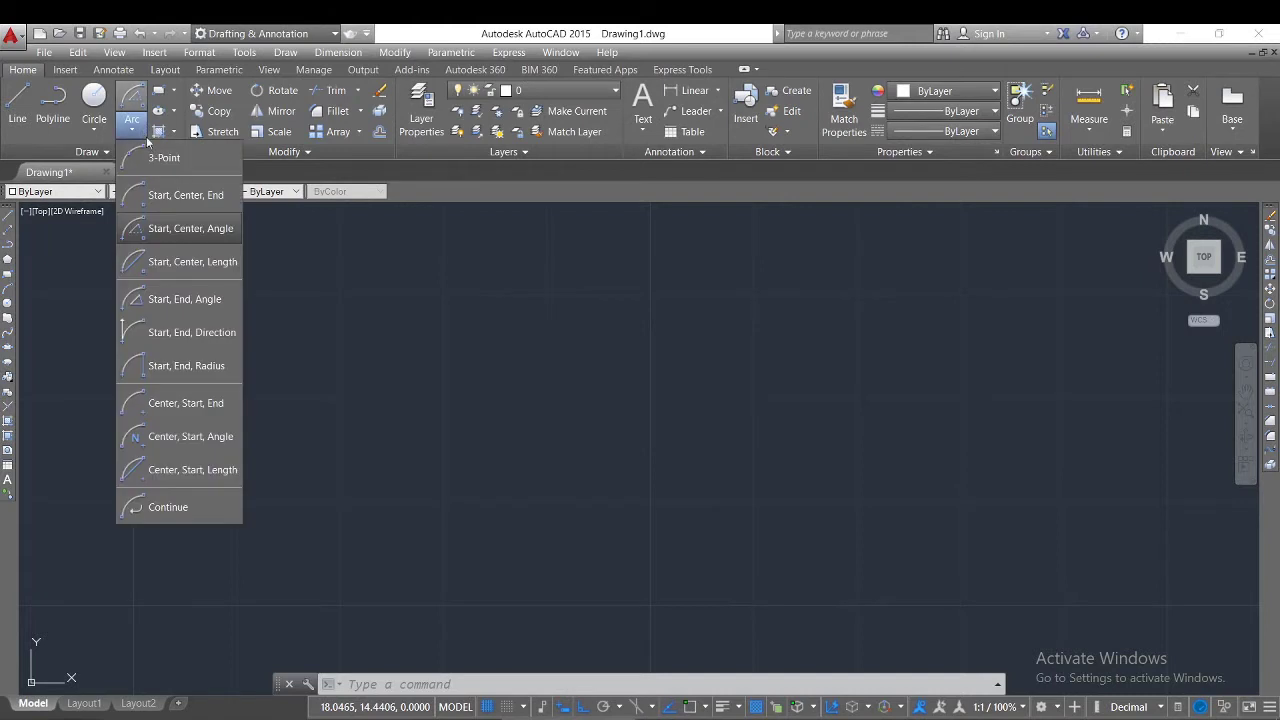
left_click(210, 228)
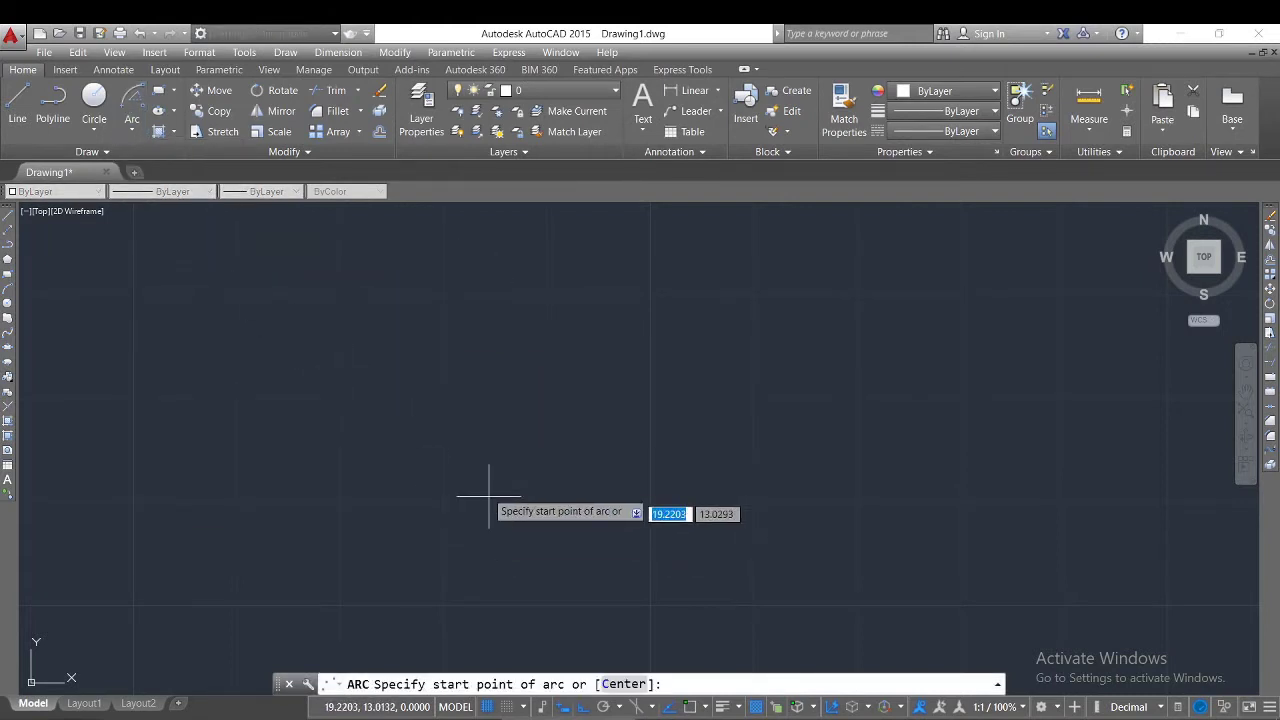
left_click(627, 424)
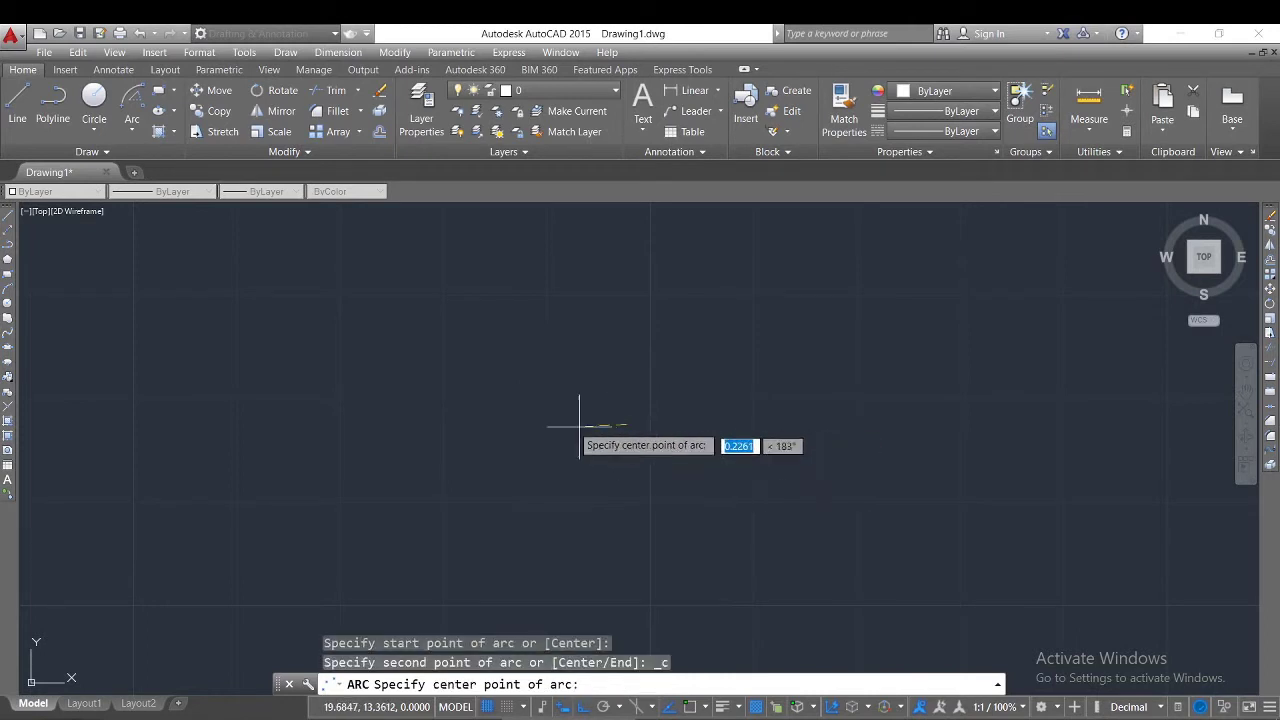
left_click(481, 419)
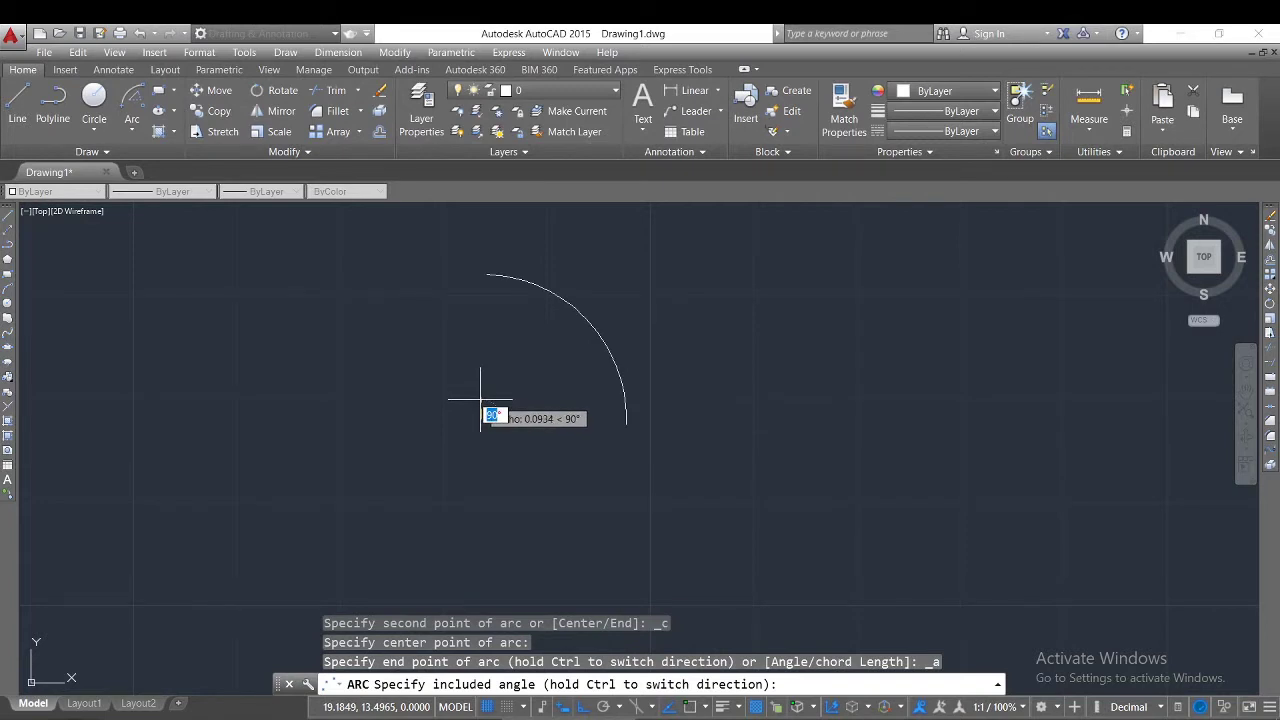
type("90")
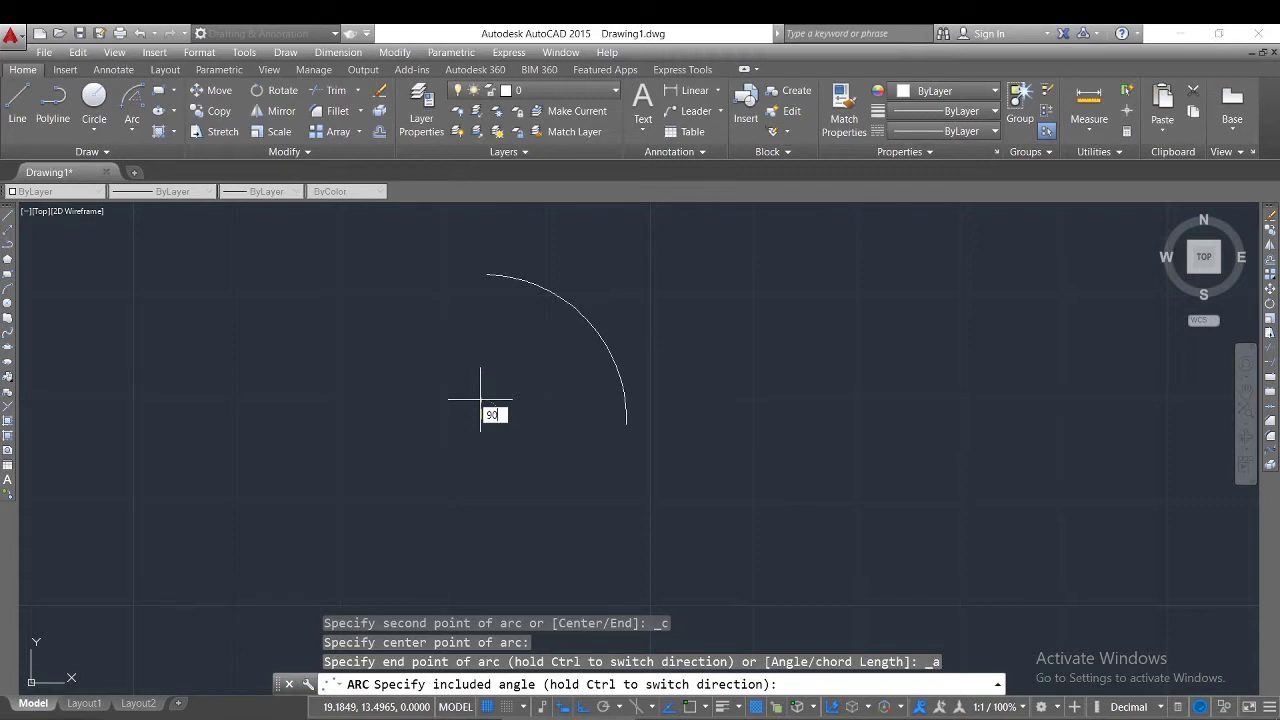
key("Return")
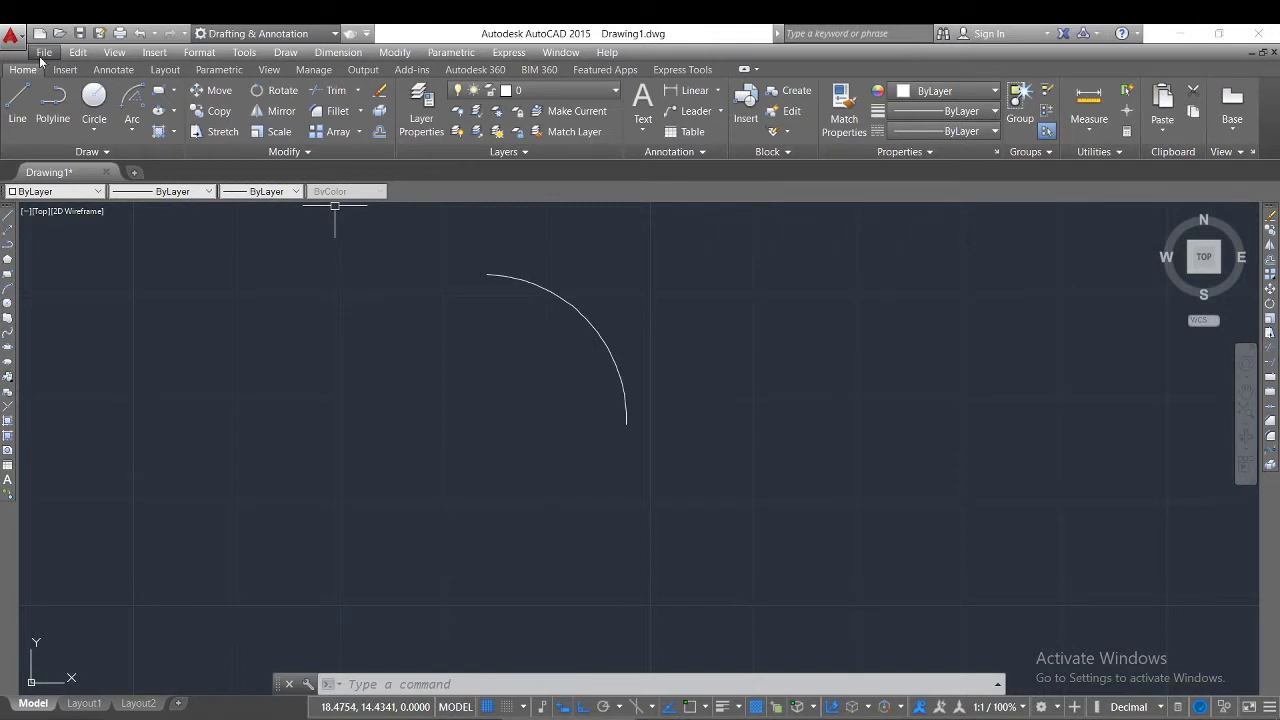
Step: Draw a horizontal line about 1.16 long from the arc's lower-right end toward the left, past the arc's center
left_click(17, 100)
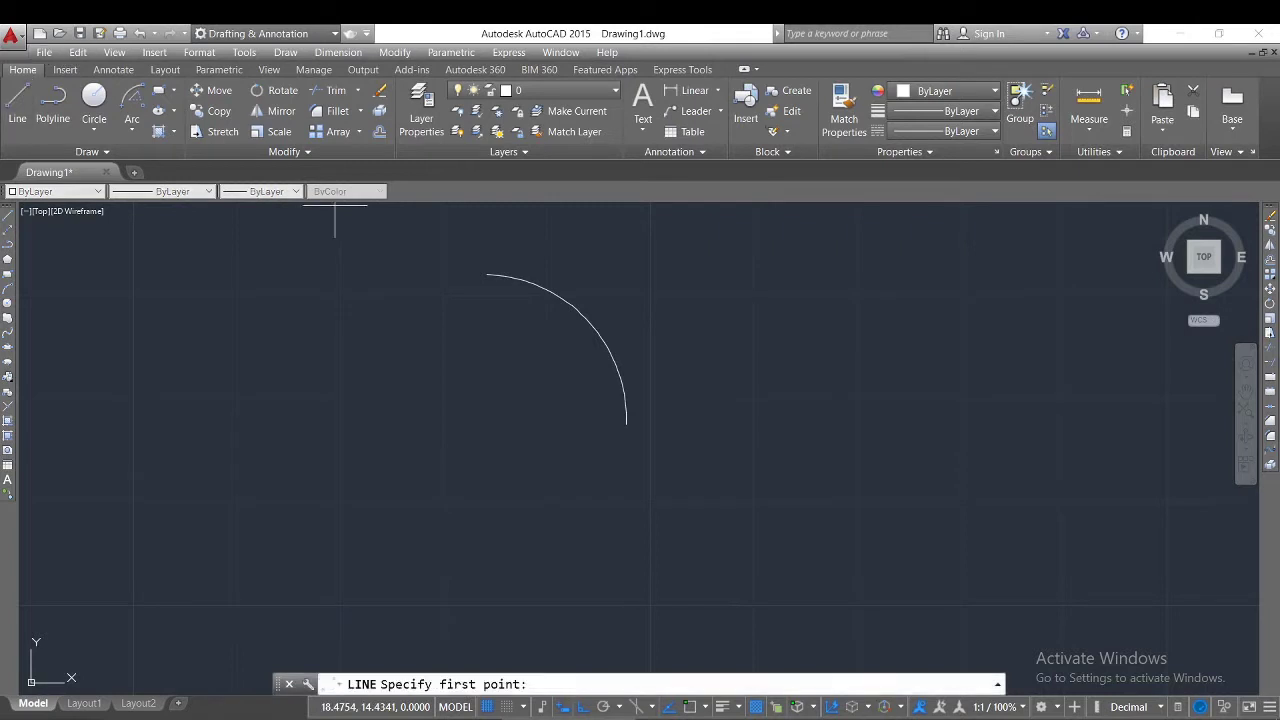
left_click(626, 424)
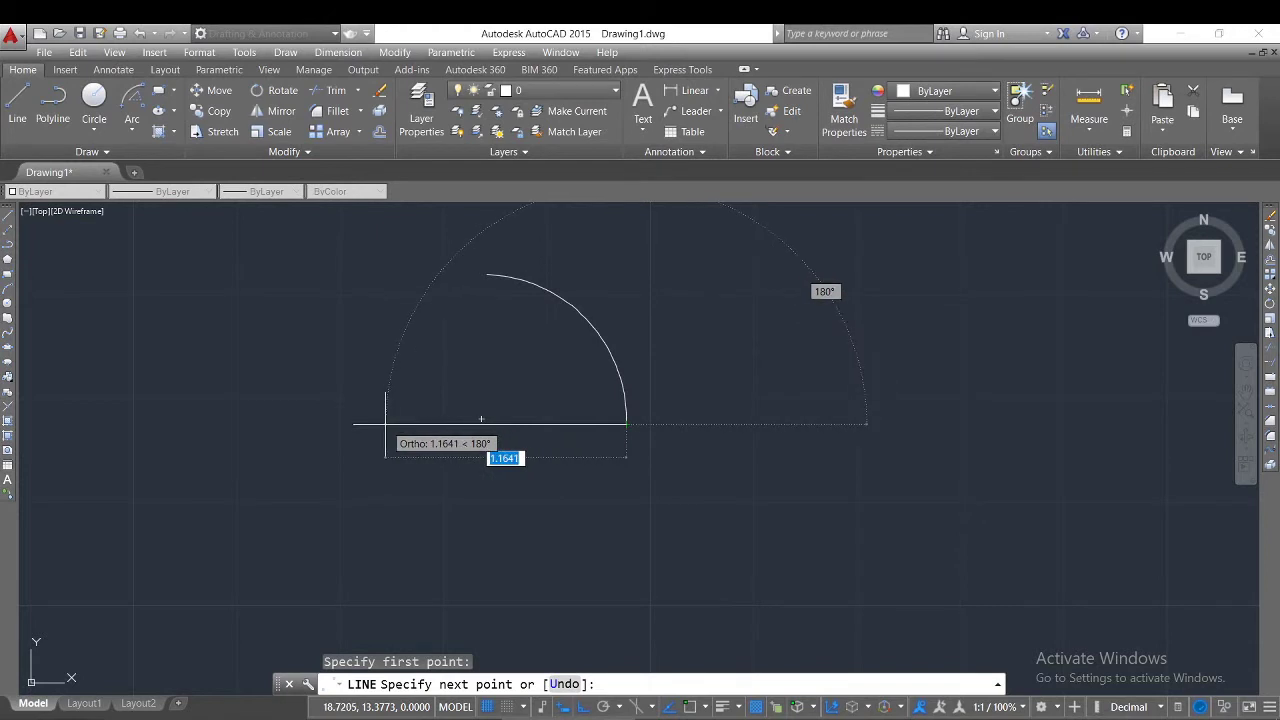
scroll(385, 424, "up", 2)
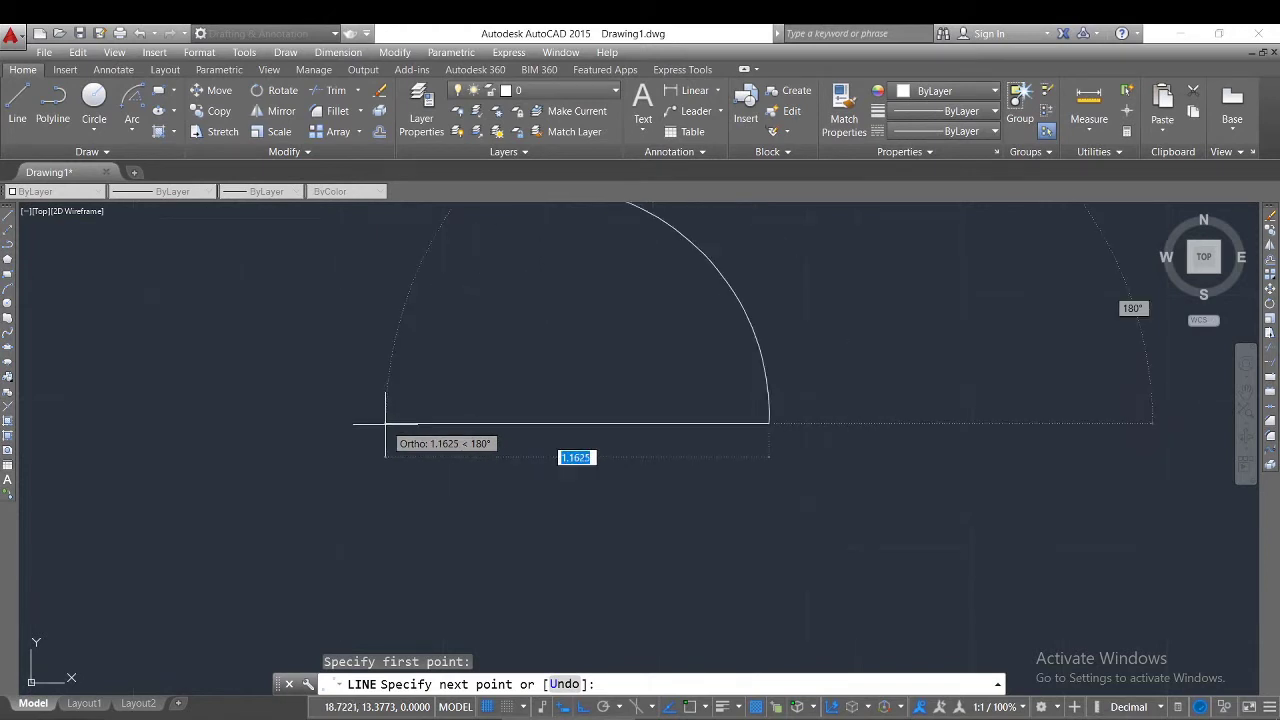
left_click(385, 424)
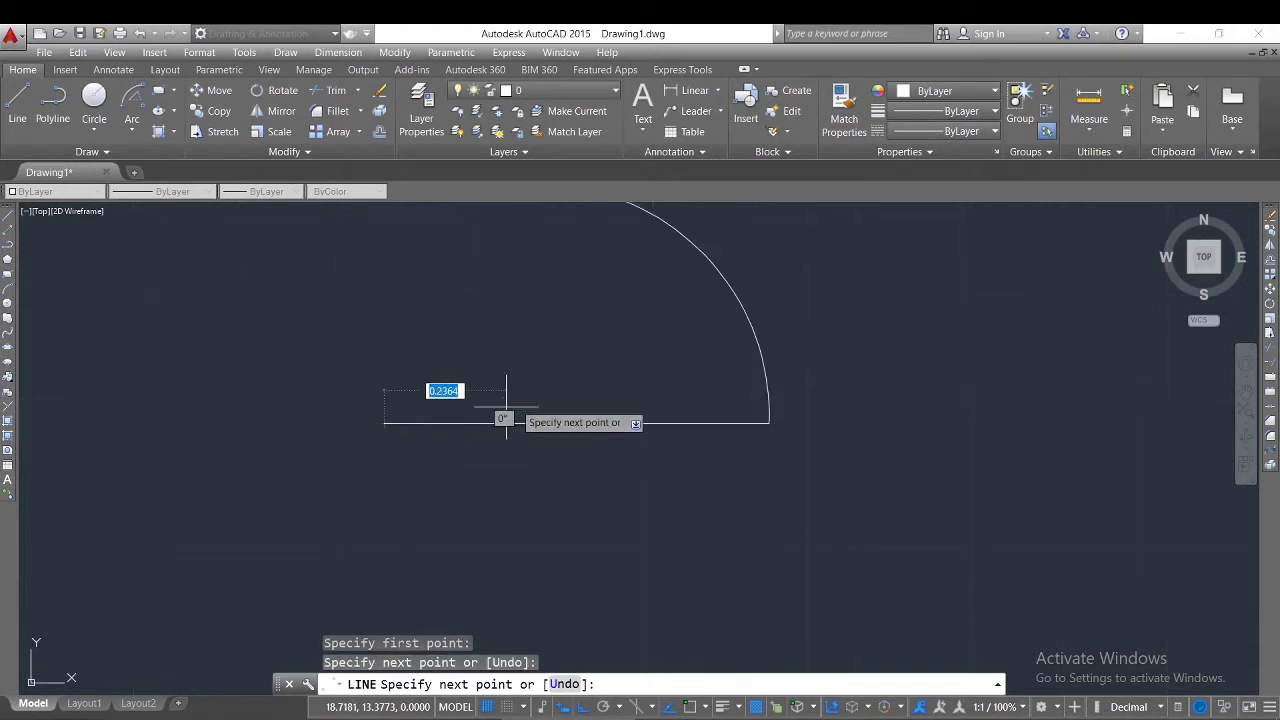
key("Escape")
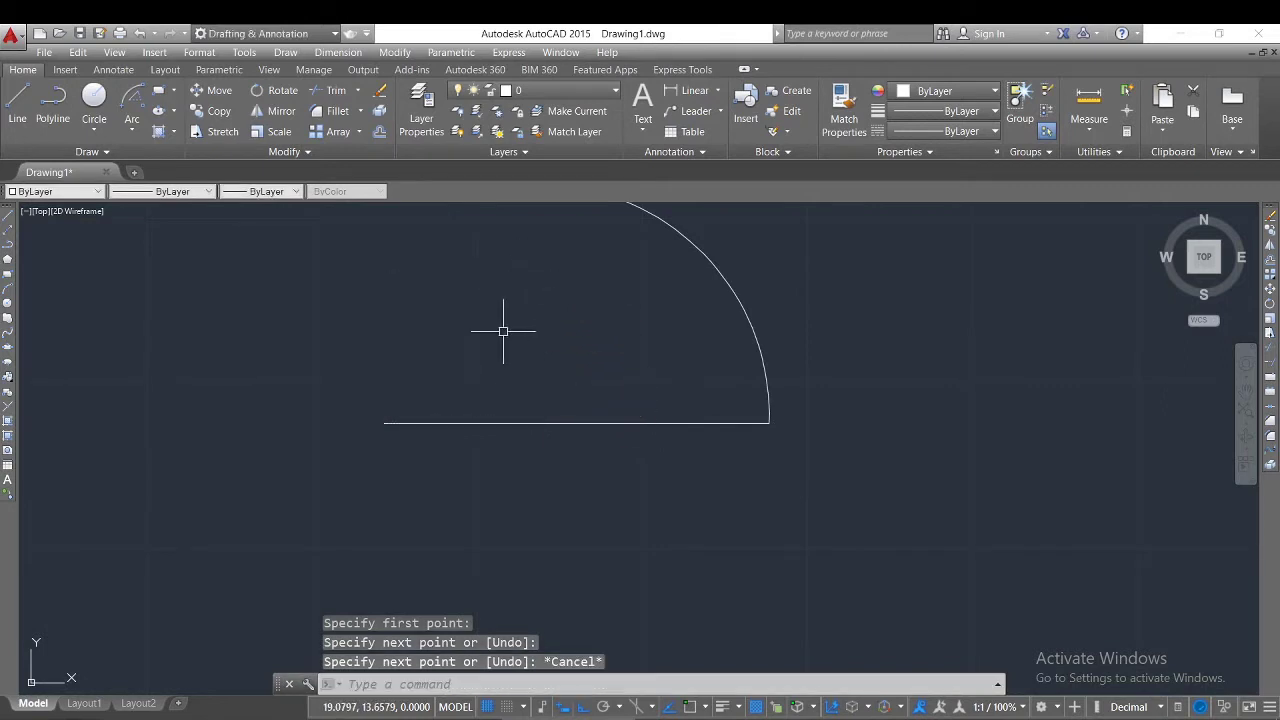
Step: Draw a vertical line about 1.22 long from the arc's upper end straight down past the horizontal line
scroll(474, 432, "down", 5)
scroll(518, 336, "up", 5)
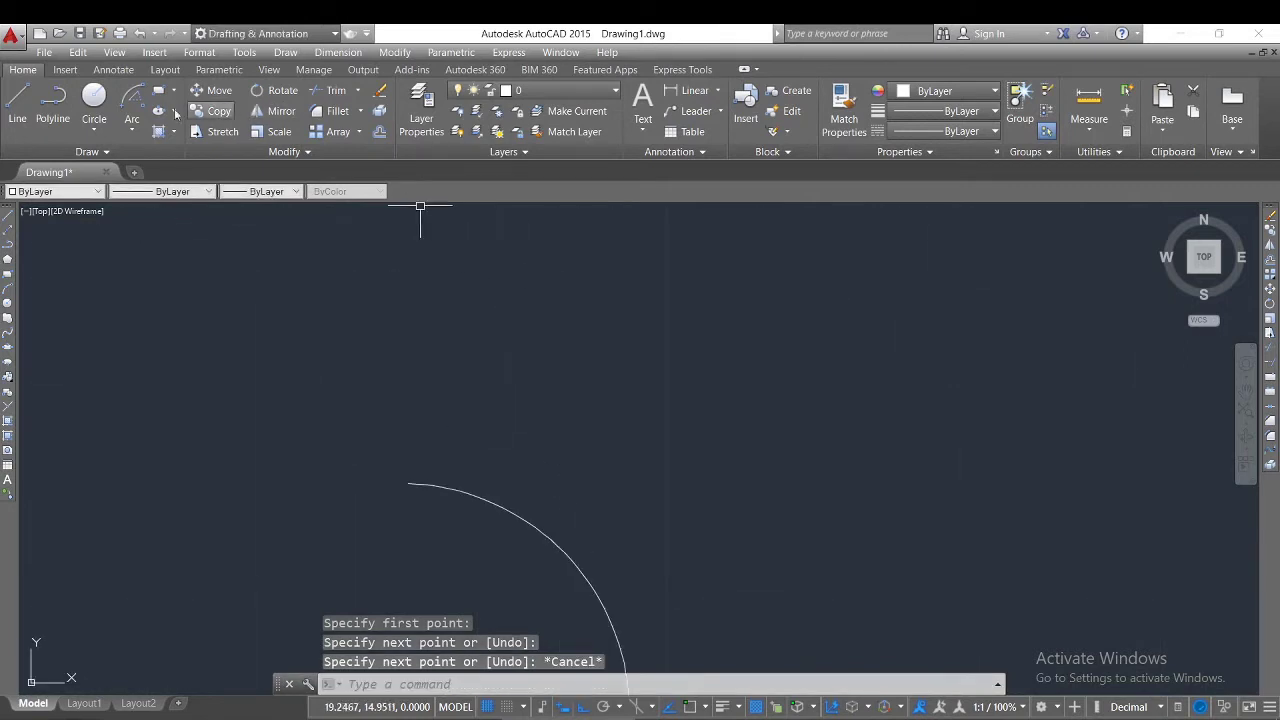
left_click(17, 102)
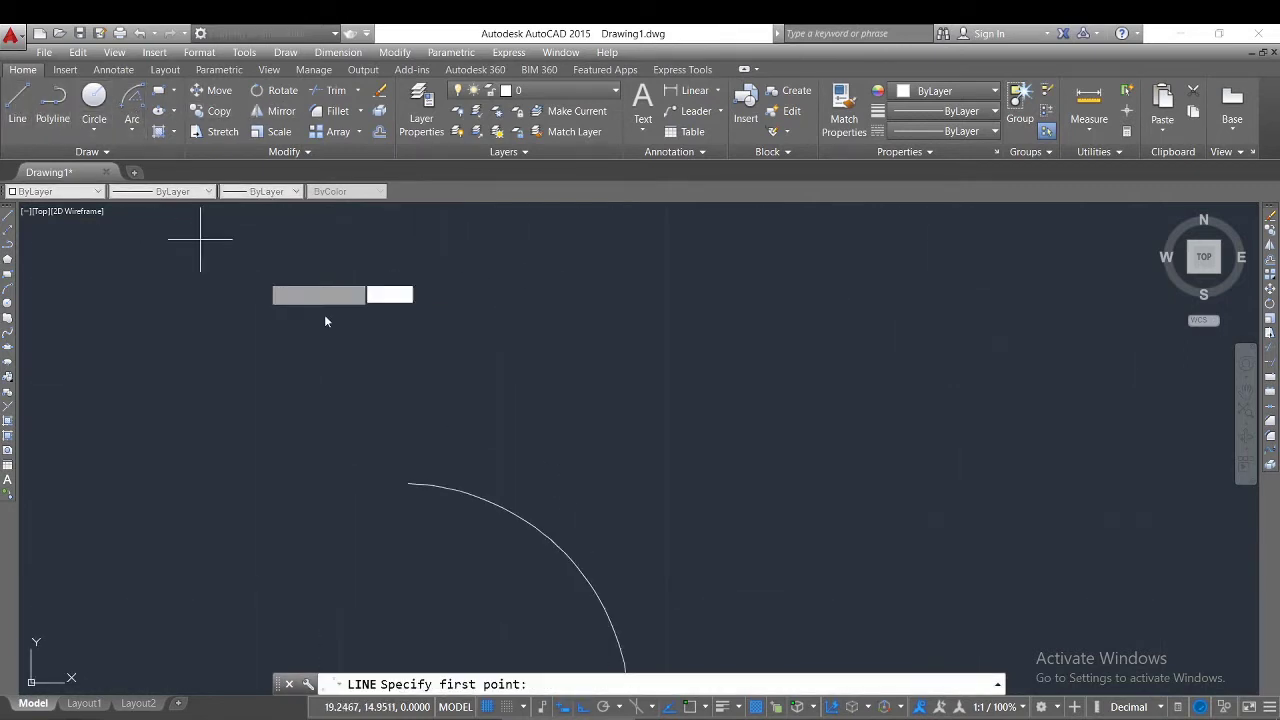
left_click(408, 484)
scroll(428, 330, "down", 5)
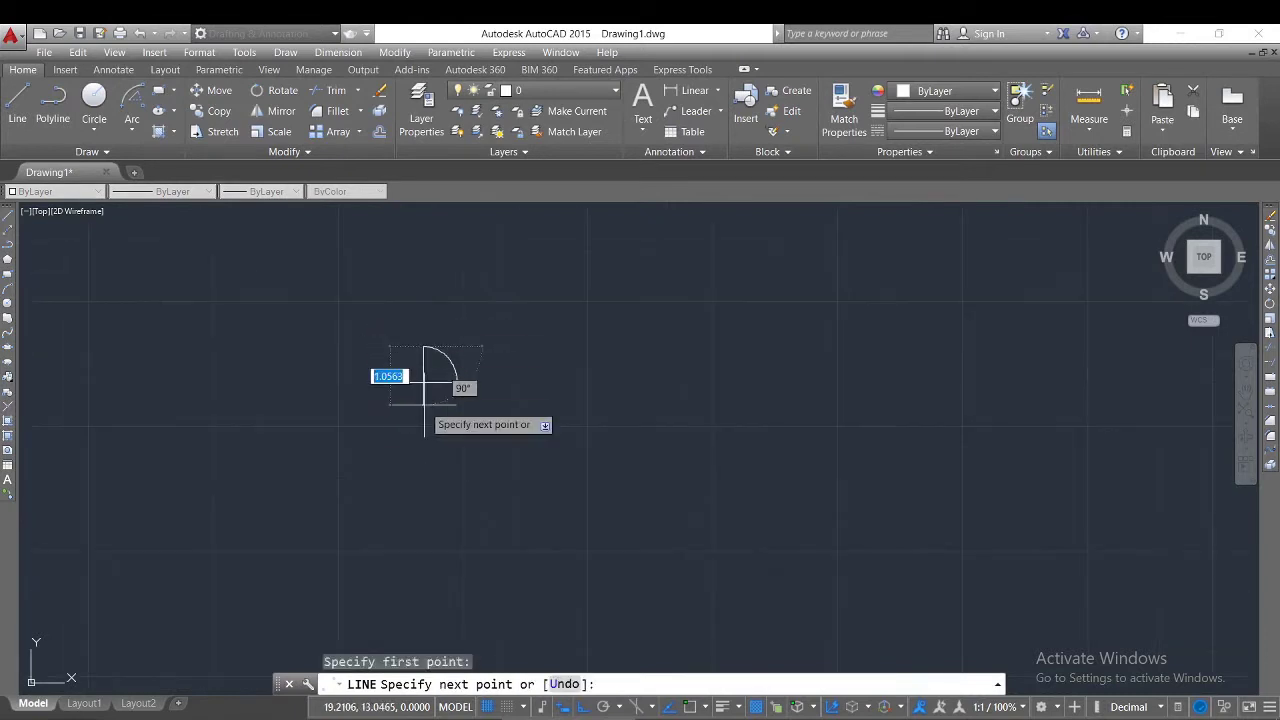
scroll(425, 405, "up", 5)
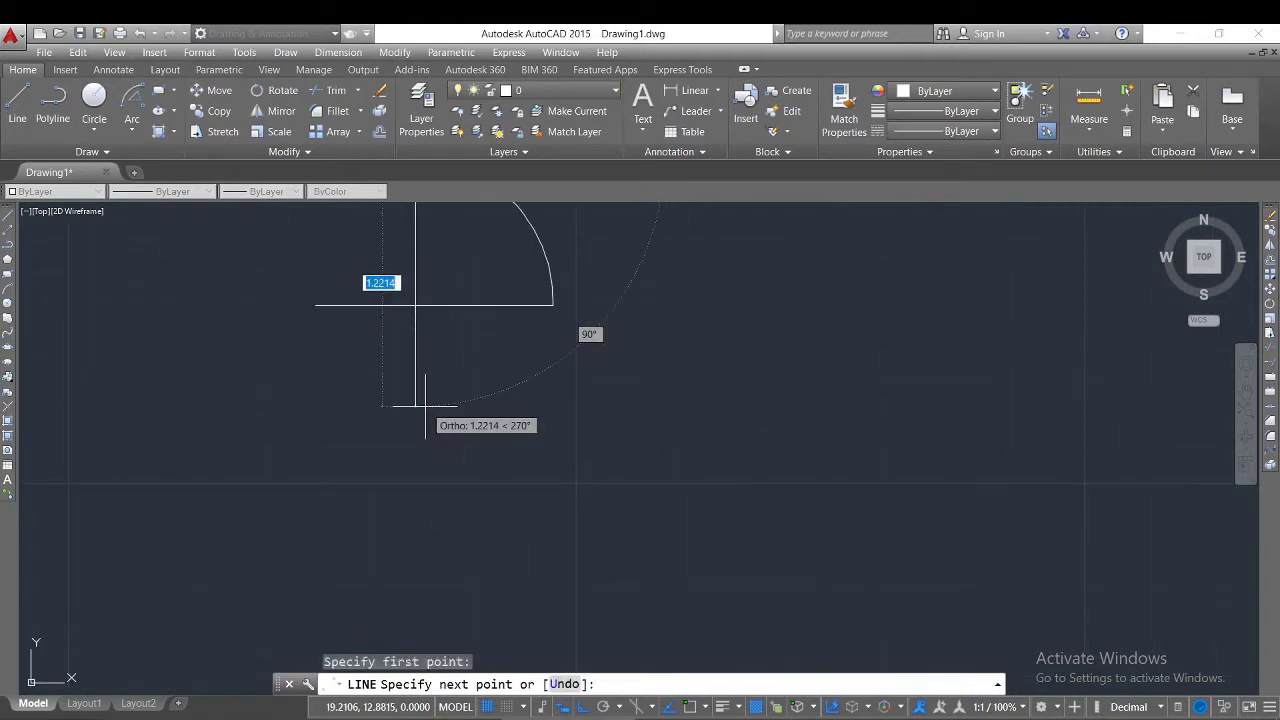
left_click(425, 405)
key("Escape")
Step: Add an angular dimension between the vertical and horizontal lines, placing its dimension arc inside the drawn arc
scroll(460, 401, "down", 4)
scroll(460, 401, "up", 5)
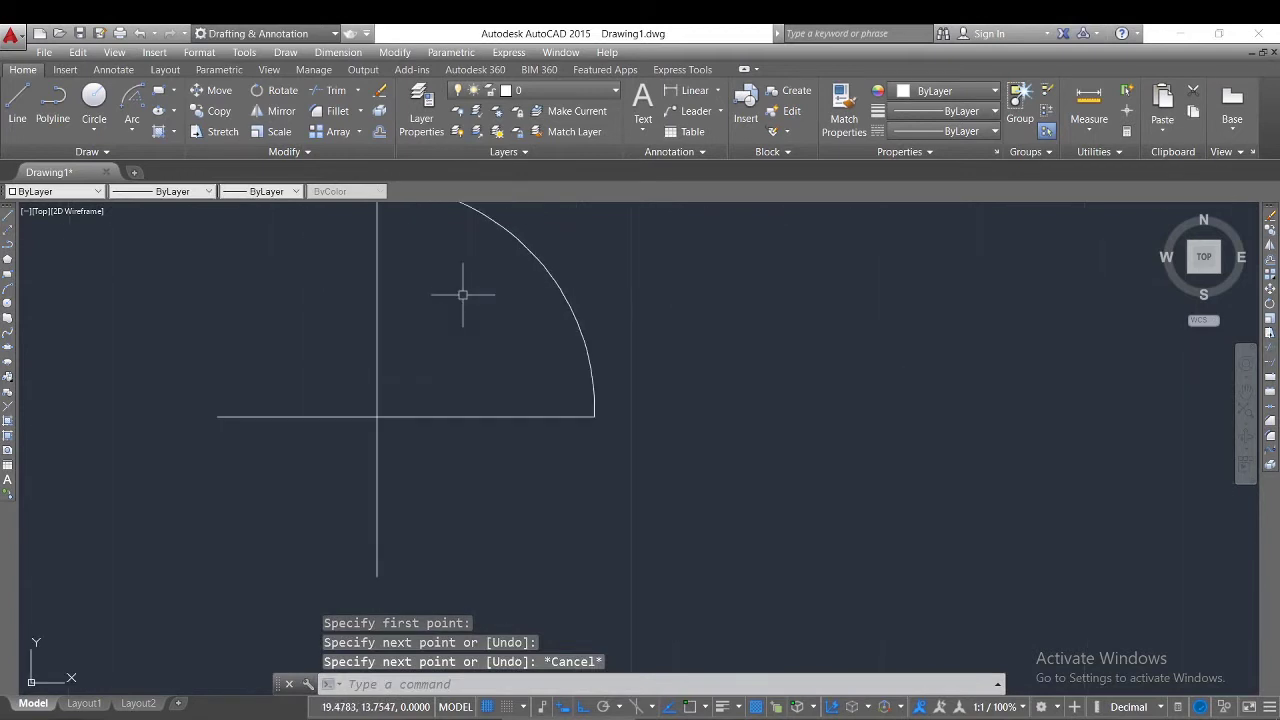
left_click(350, 52)
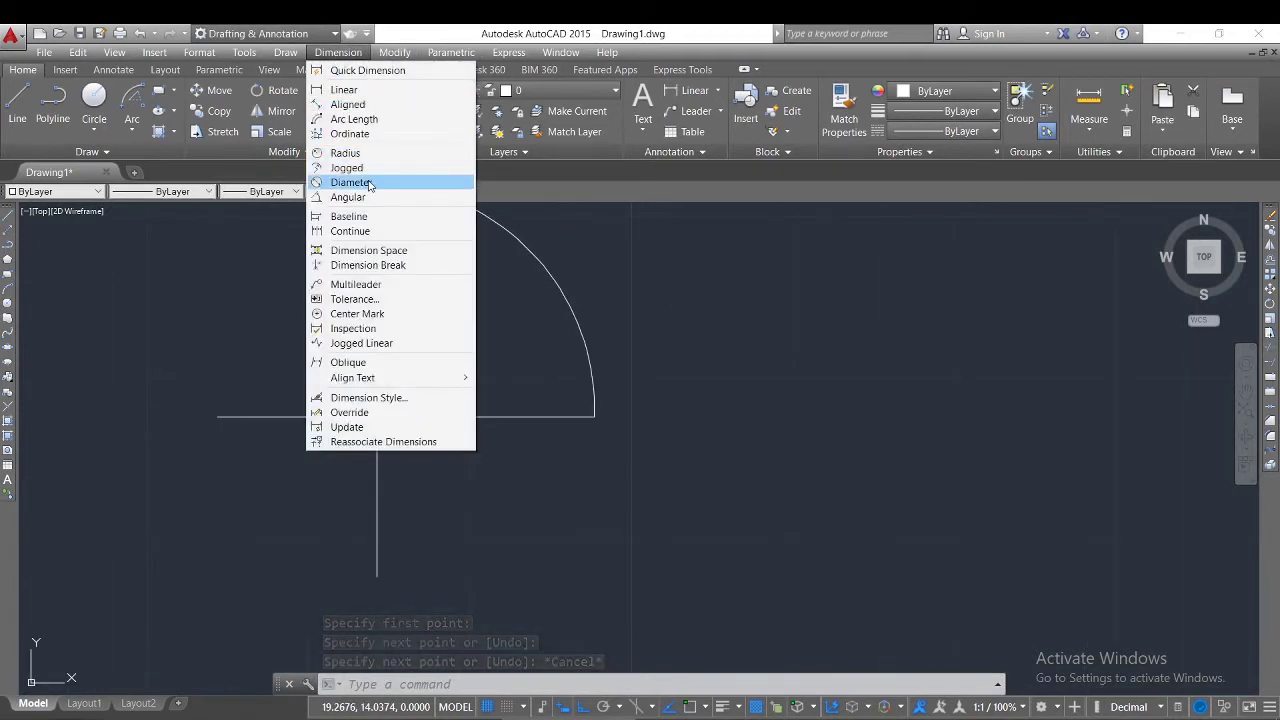
left_click(350, 197)
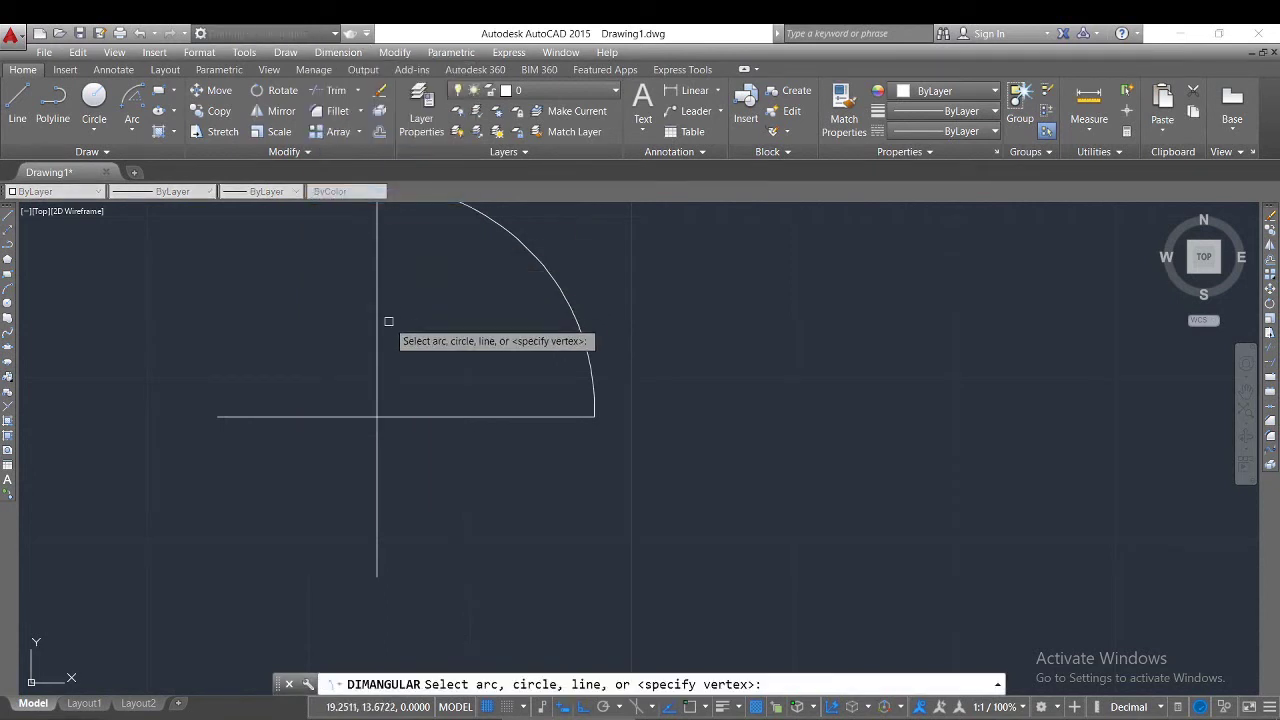
left_click(380, 335)
left_click(426, 410)
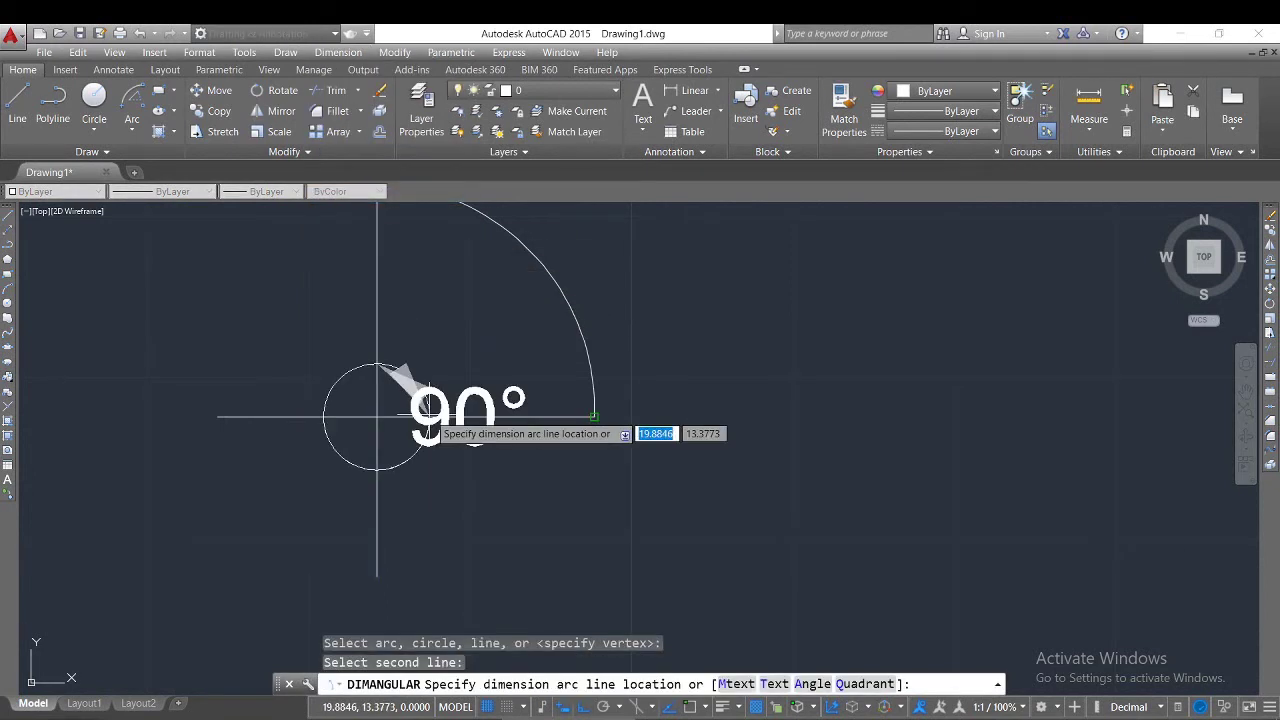
left_click(469, 330)
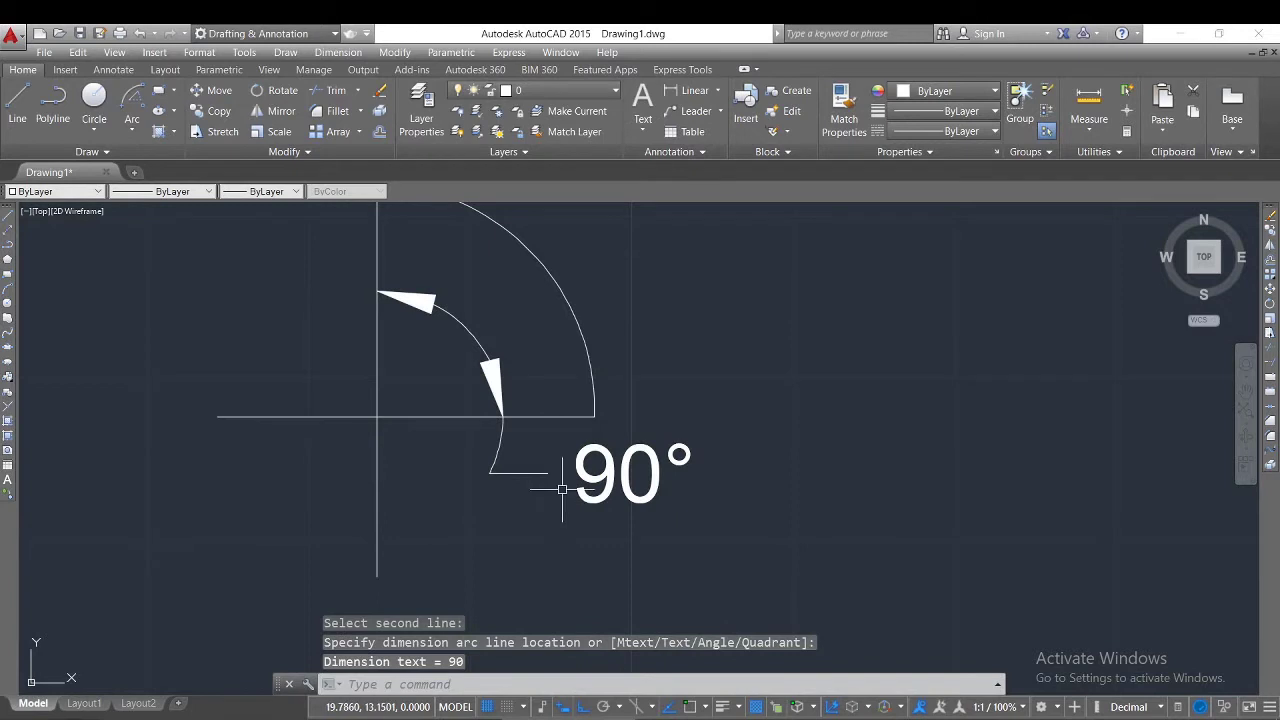
Step: Erase the arc, both lines and the angular dimension to clear the drawing
scroll(535, 537, "down", 2)
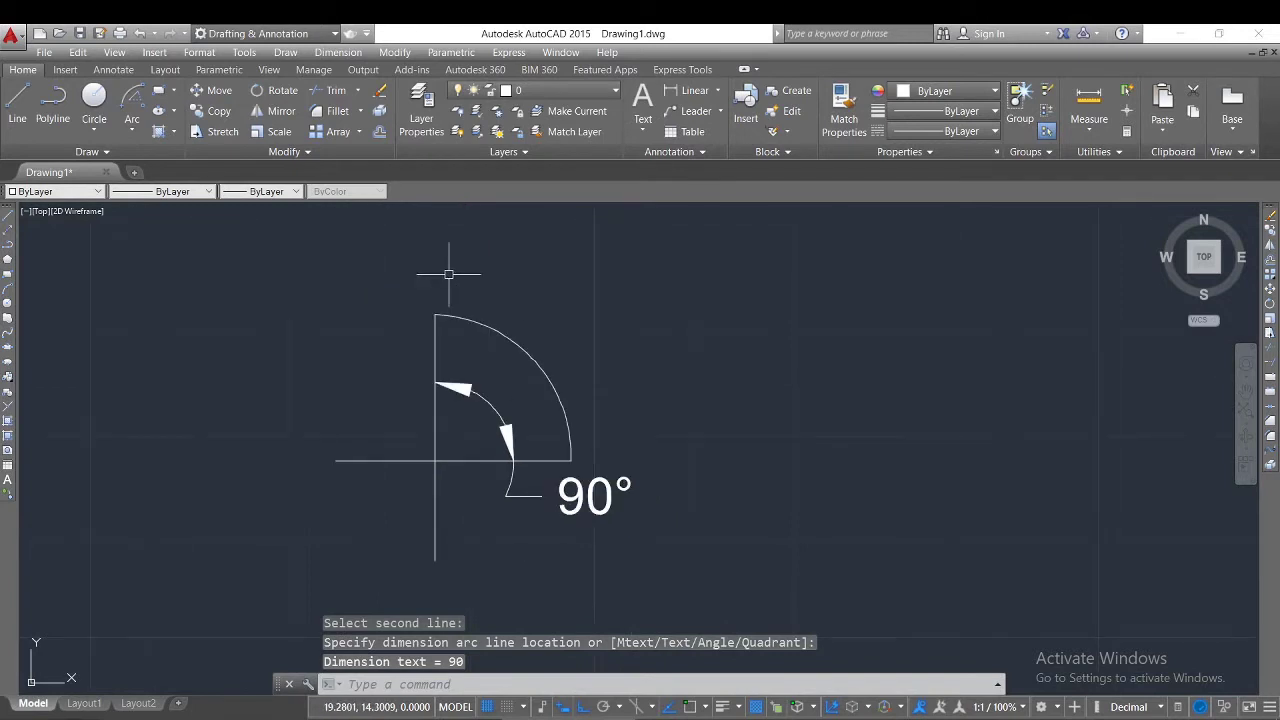
scroll(447, 273, "up", 2)
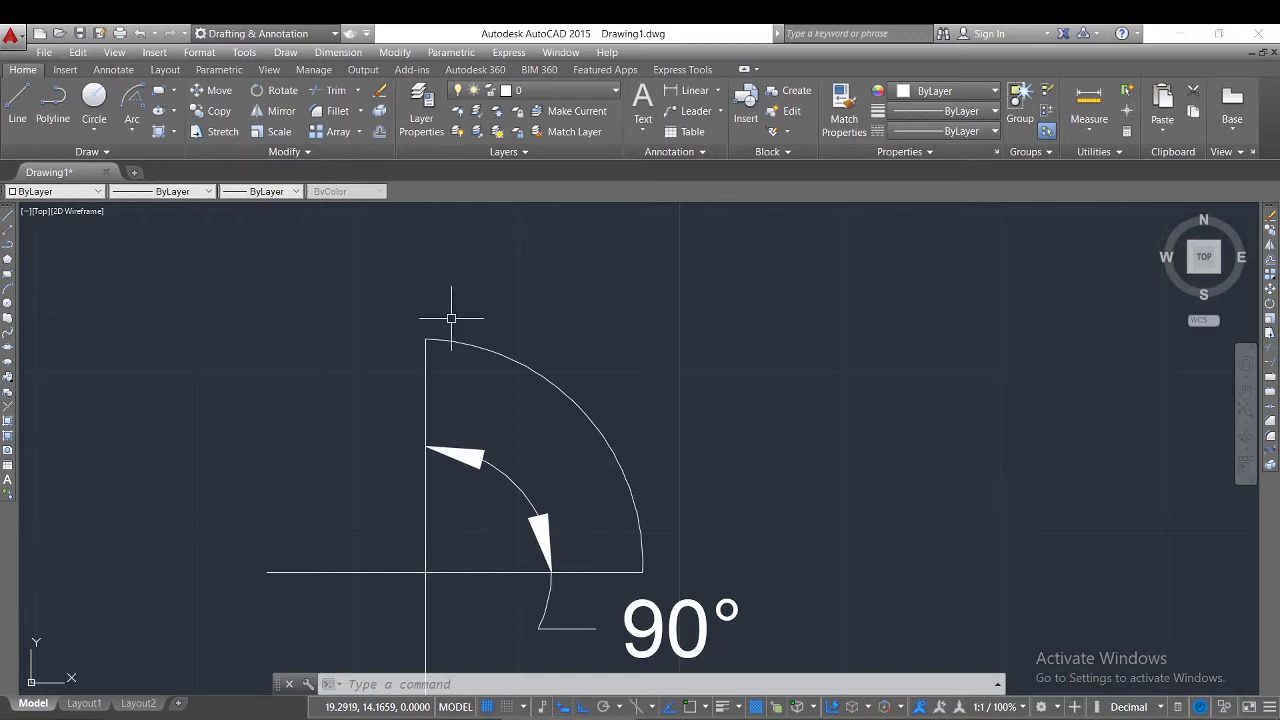
key("ctrl+a")
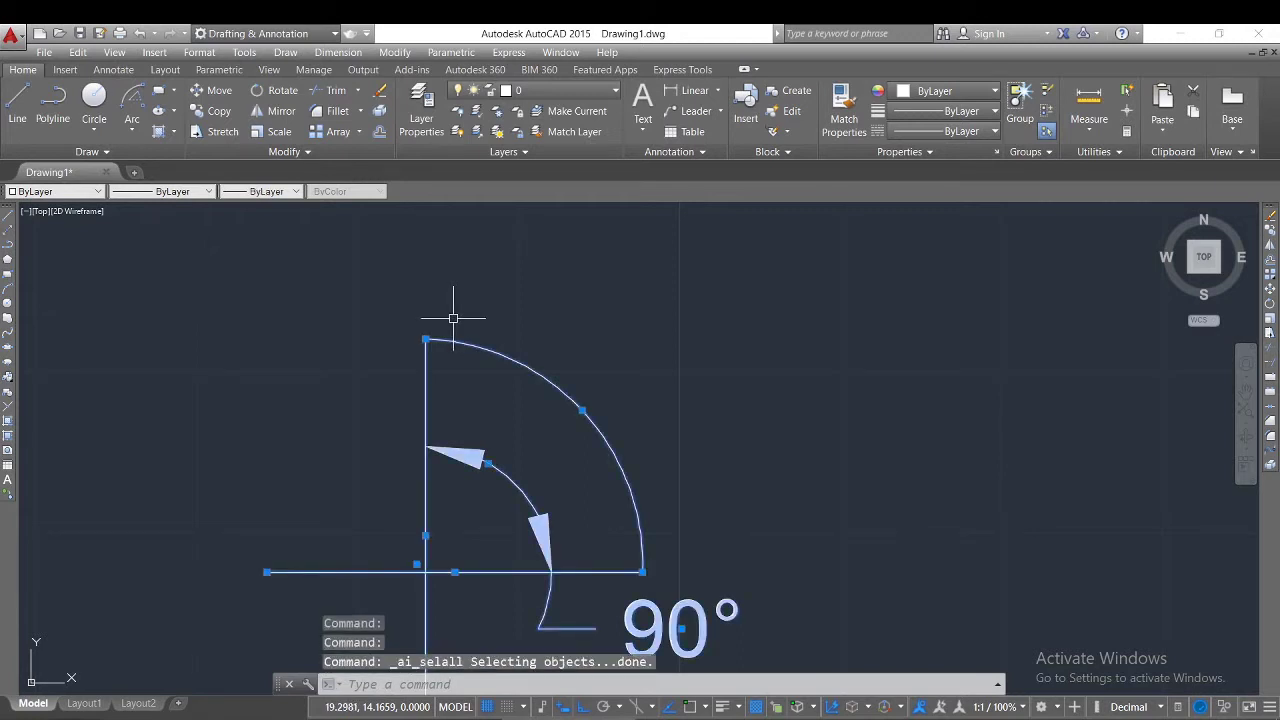
key("Delete")
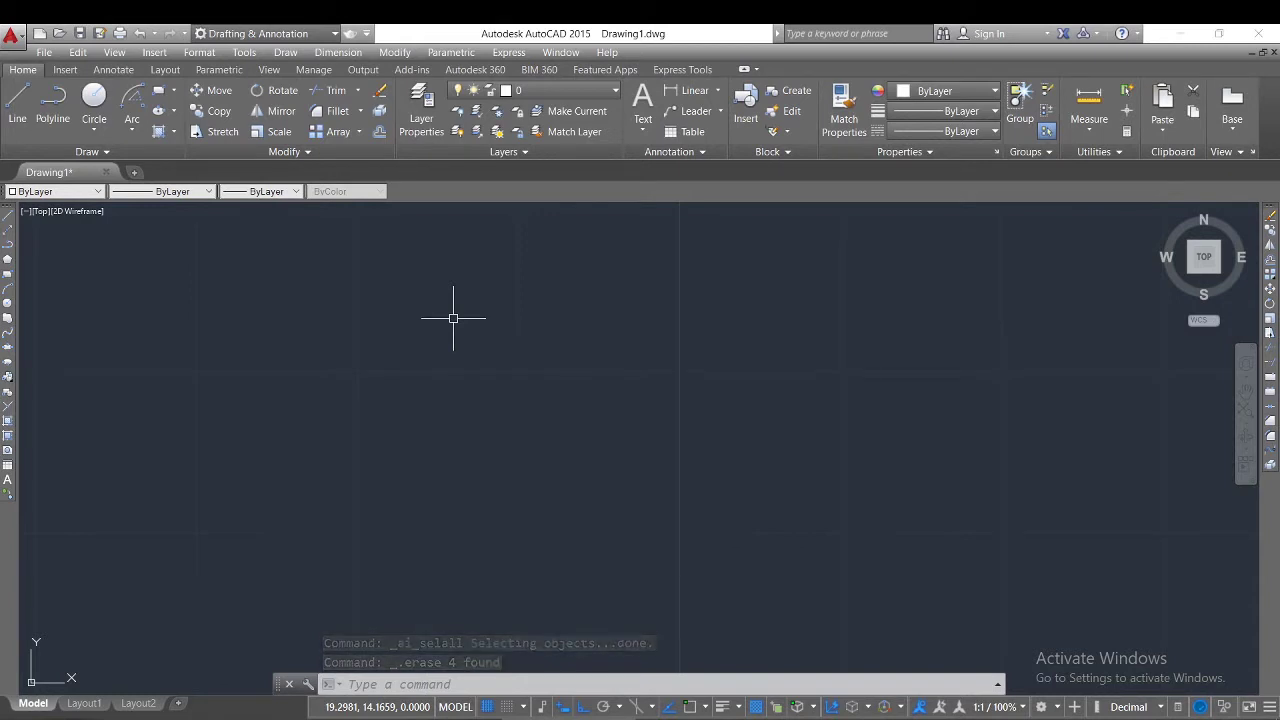
Step: Draw a Start, Center, Length arc with its center to the left of the start point and a chord length of 2
scroll(453, 318, "down", 4)
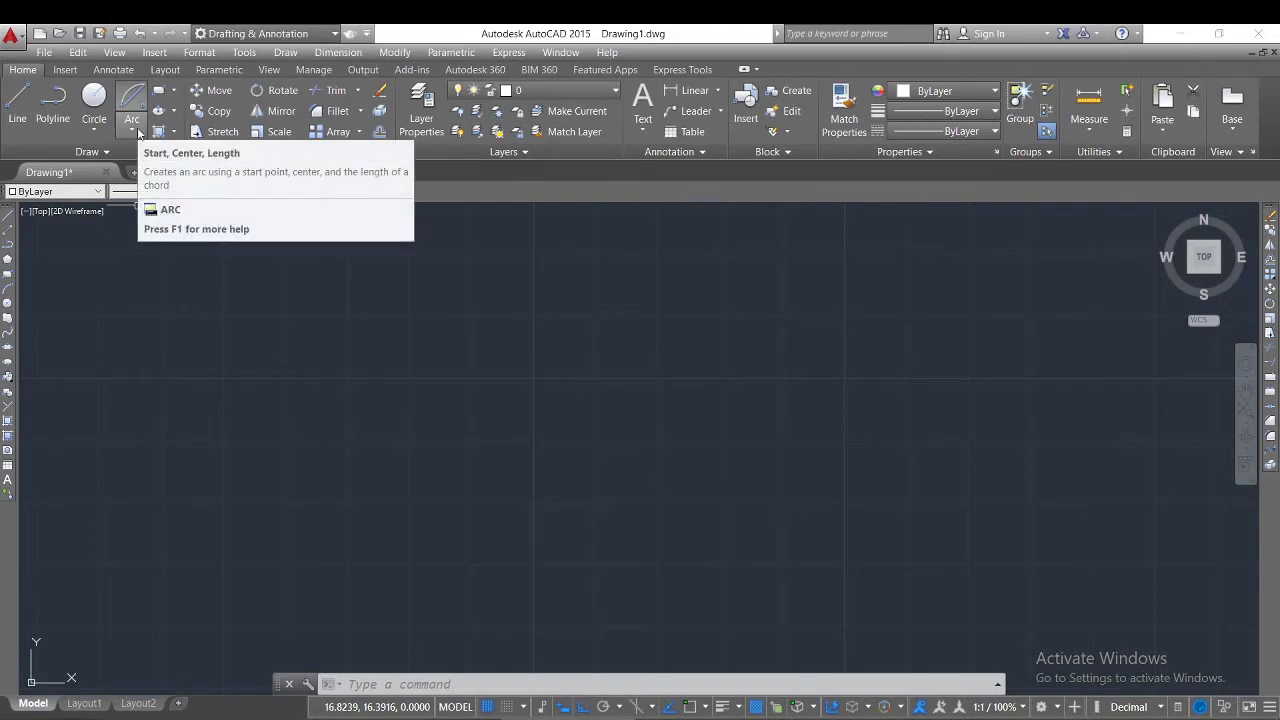
left_click(136, 131)
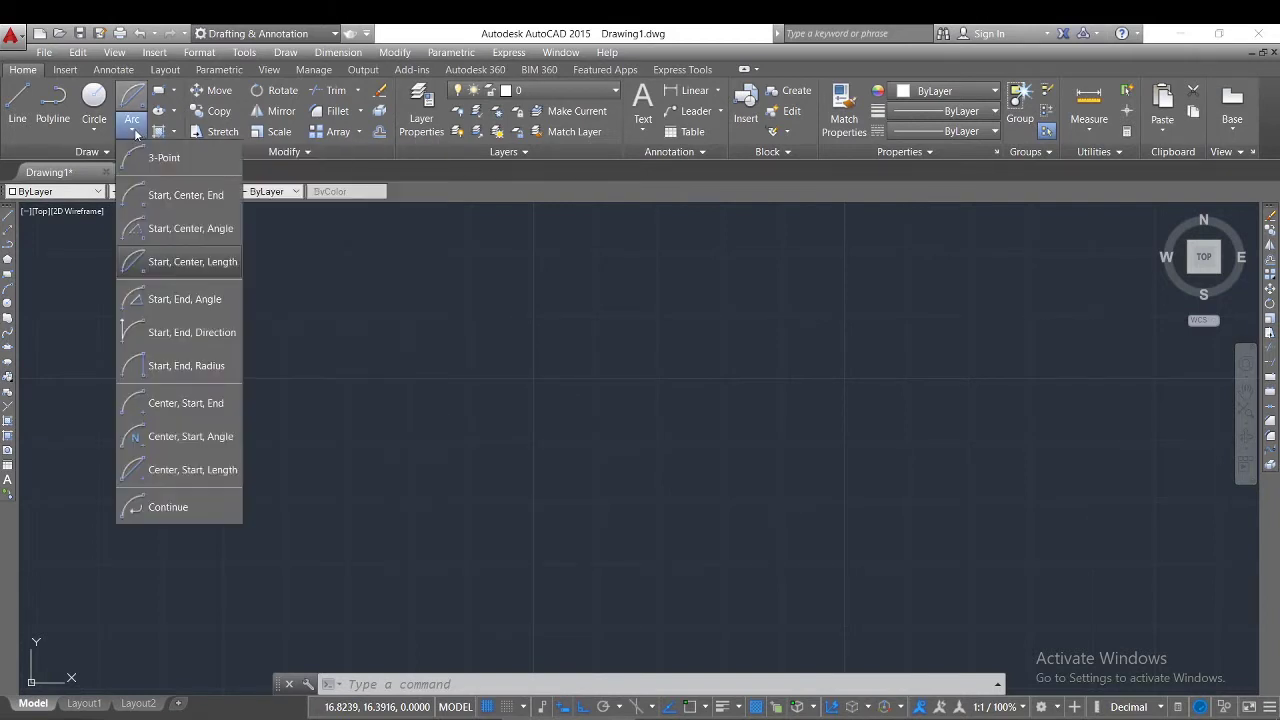
left_click(219, 264)
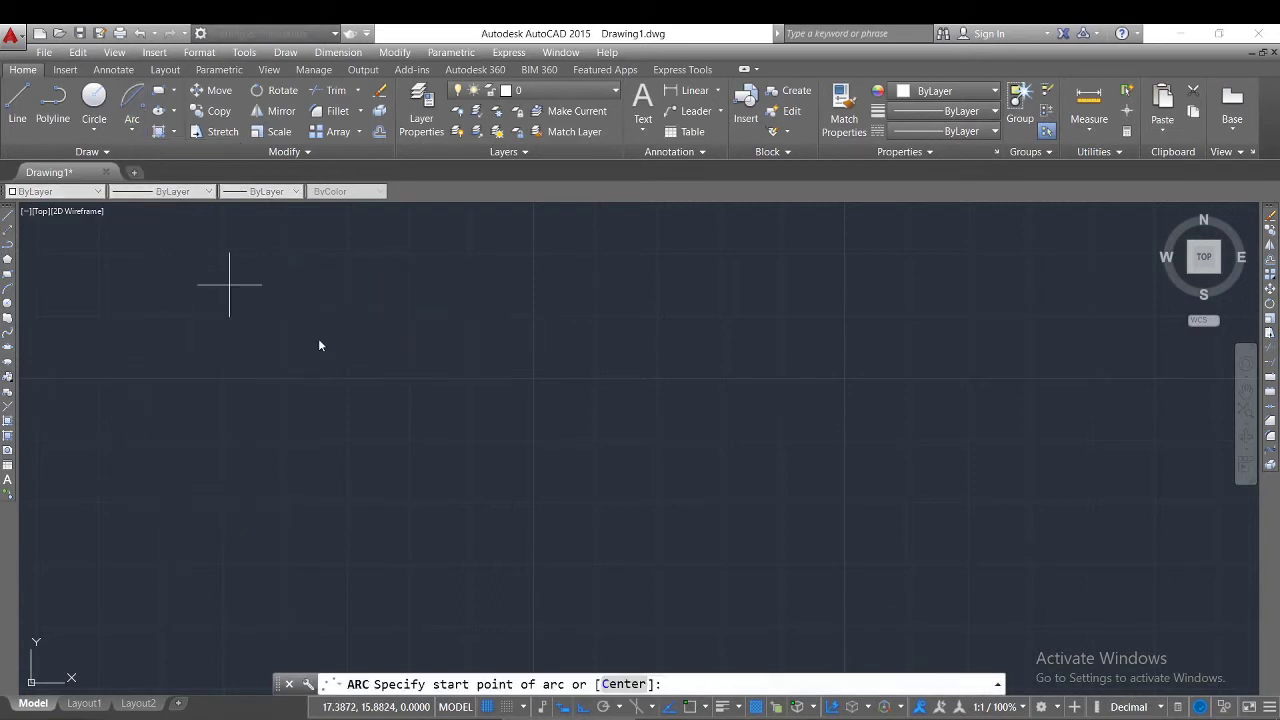
left_click(621, 400)
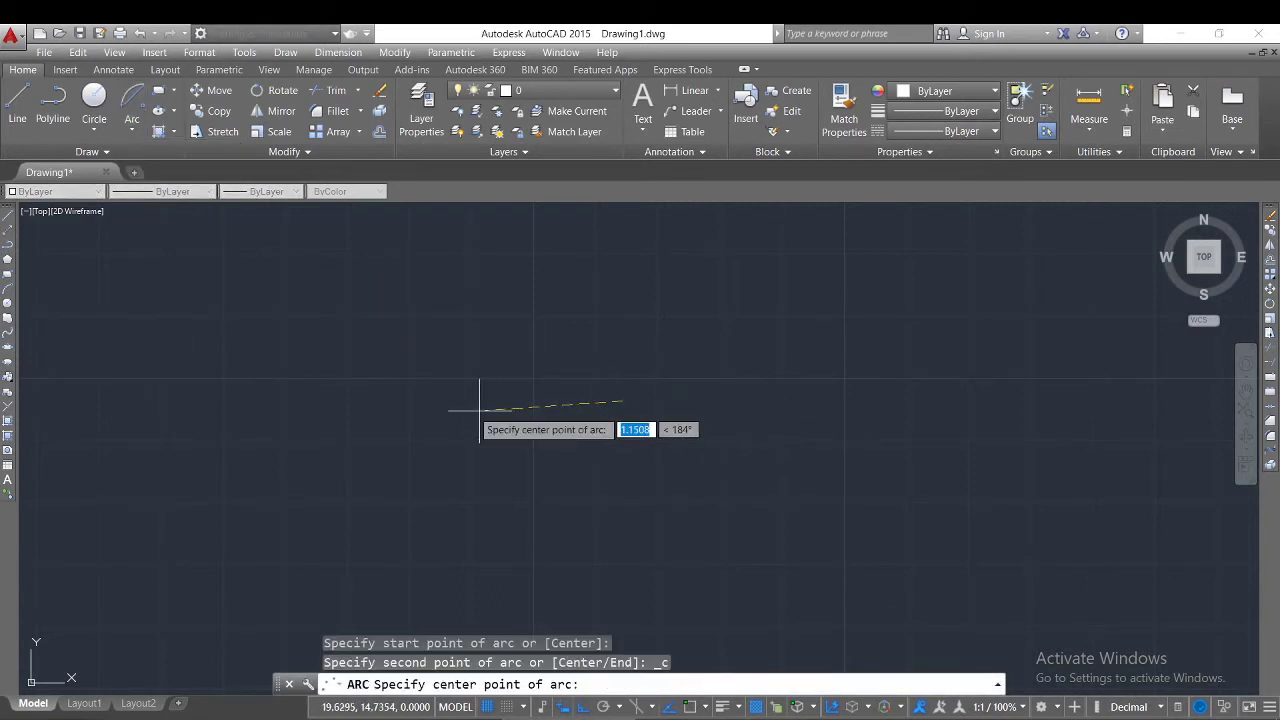
left_click(408, 393)
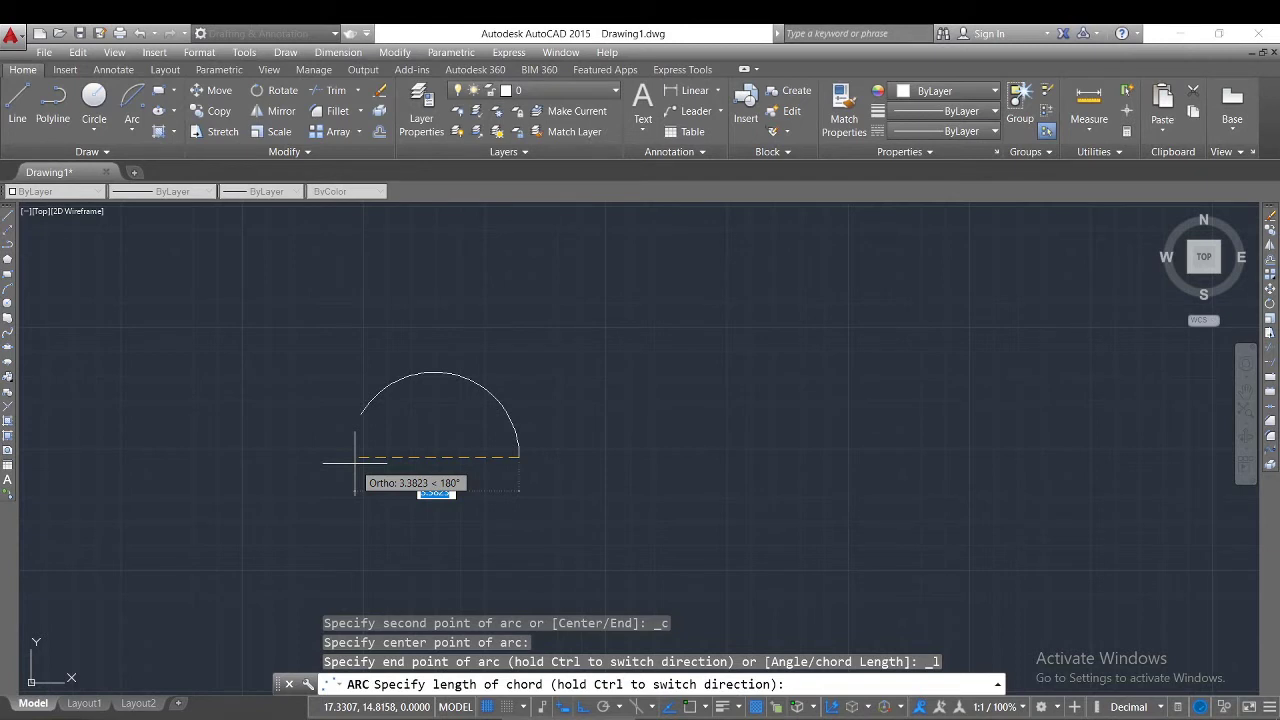
type("2")
key("Return")
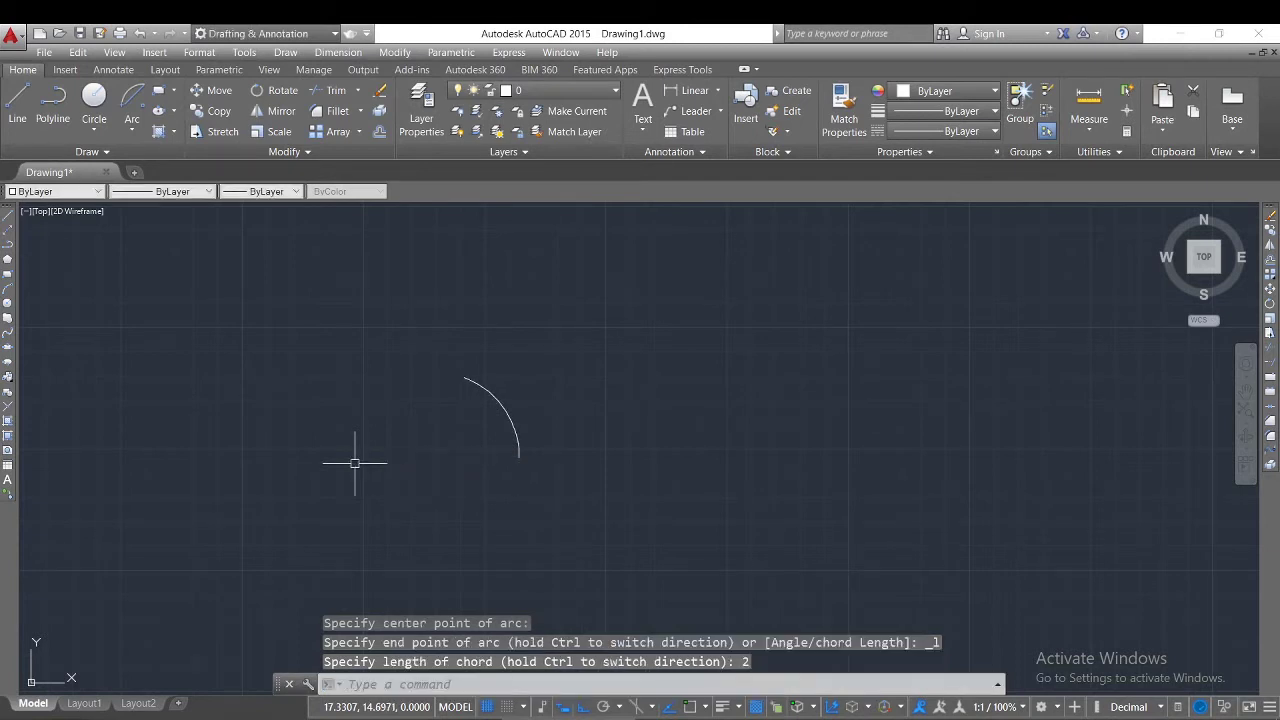
Step: Add an aligned dimension between the arc's two endpoints, placing the dimension line on the lower-left side of the arc
left_click(338, 52)
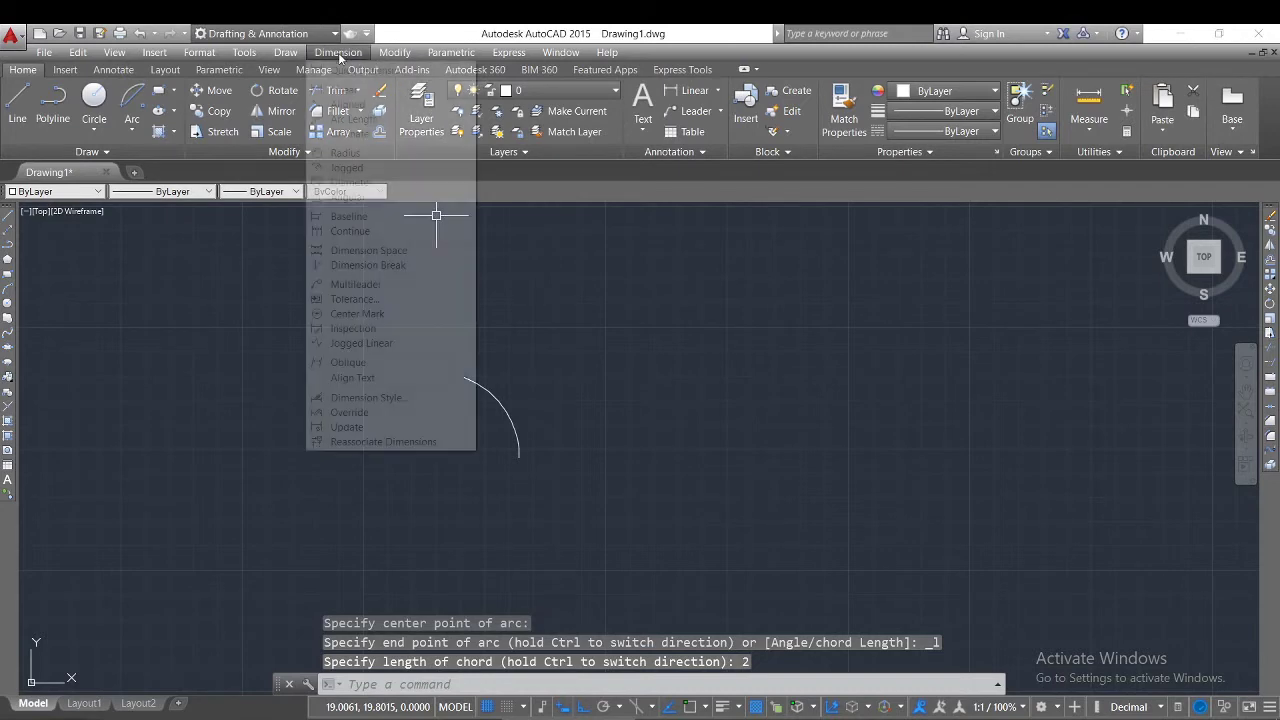
left_click(350, 104)
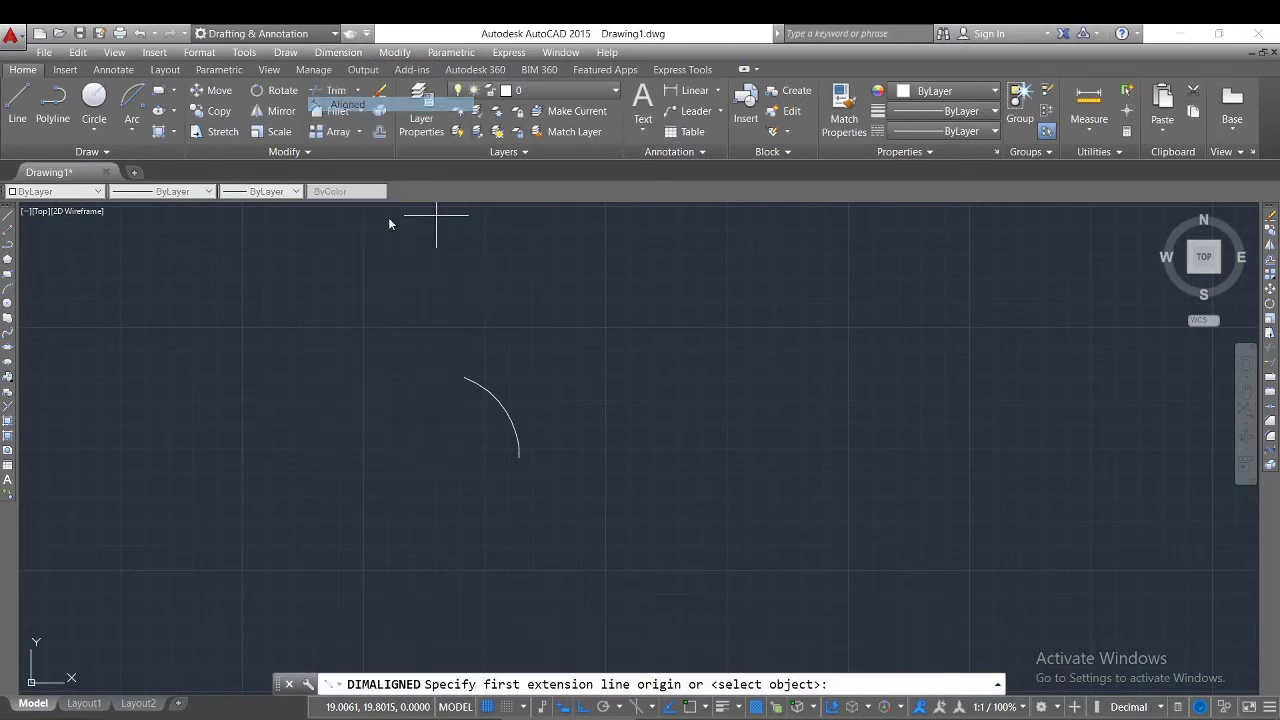
left_click(464, 377)
left_click(519, 457)
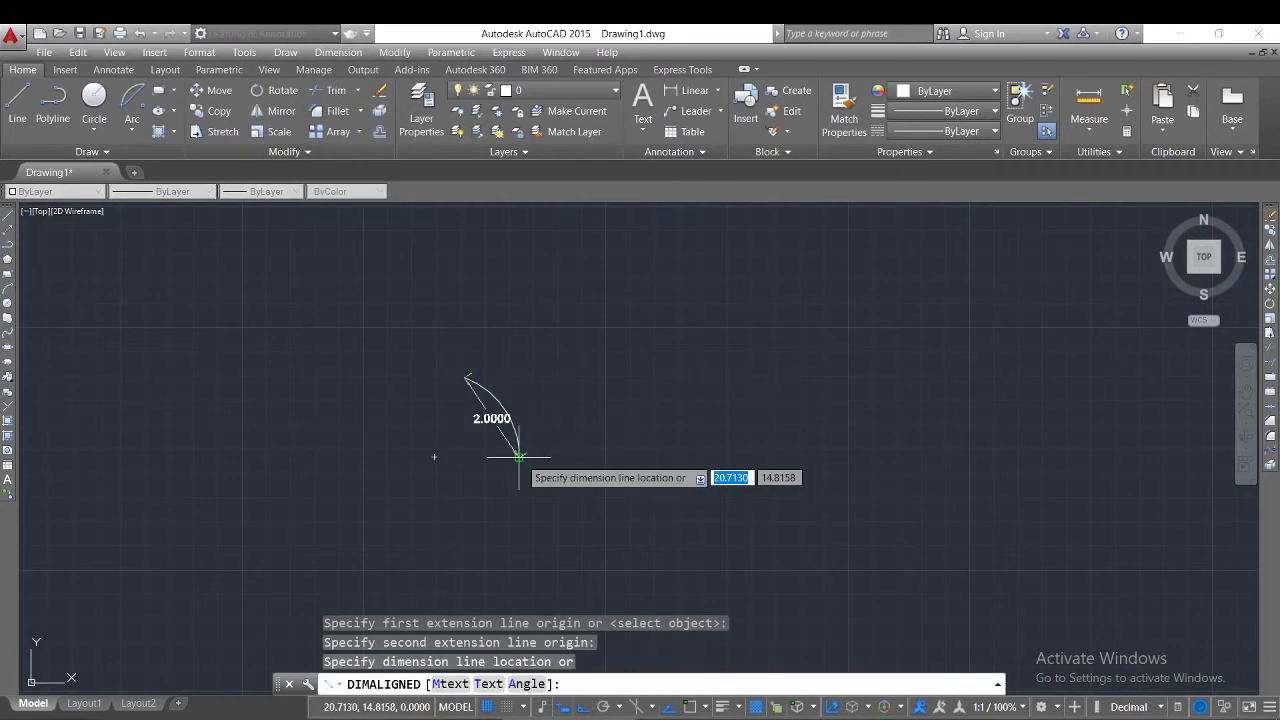
left_click(408, 472)
scroll(460, 457, "up", 4)
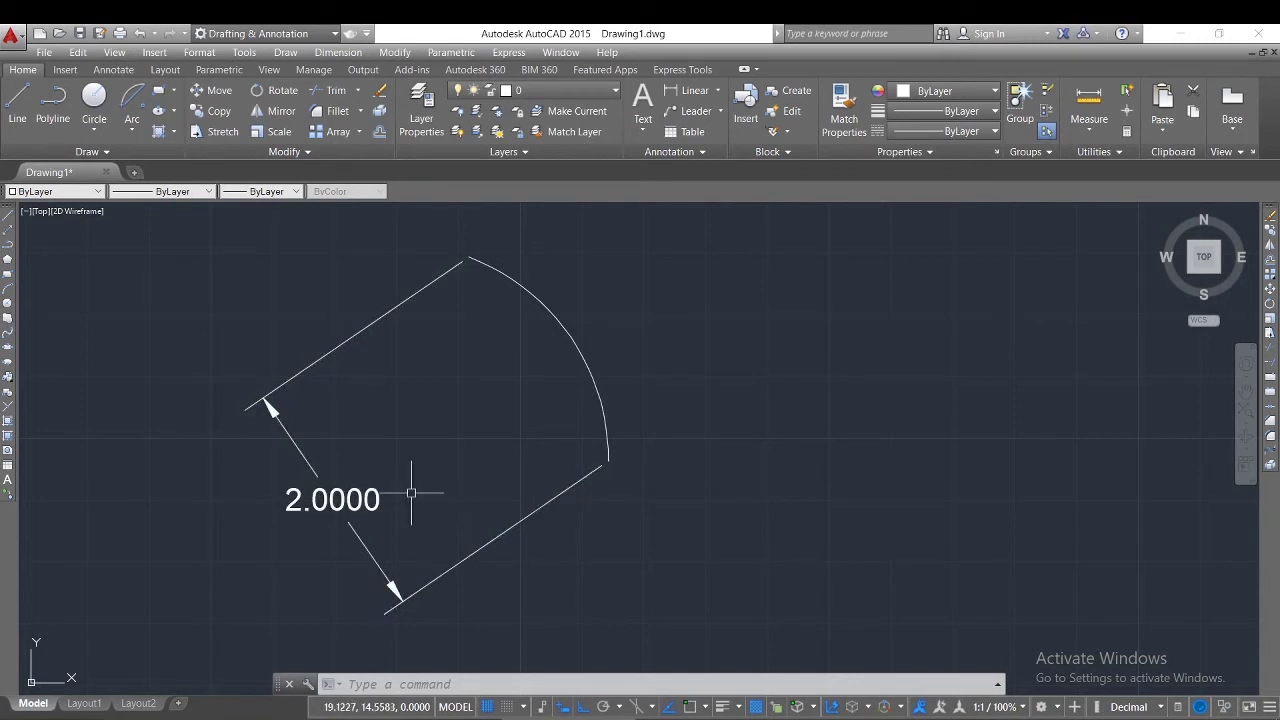
scroll(411, 493, "down", 4)
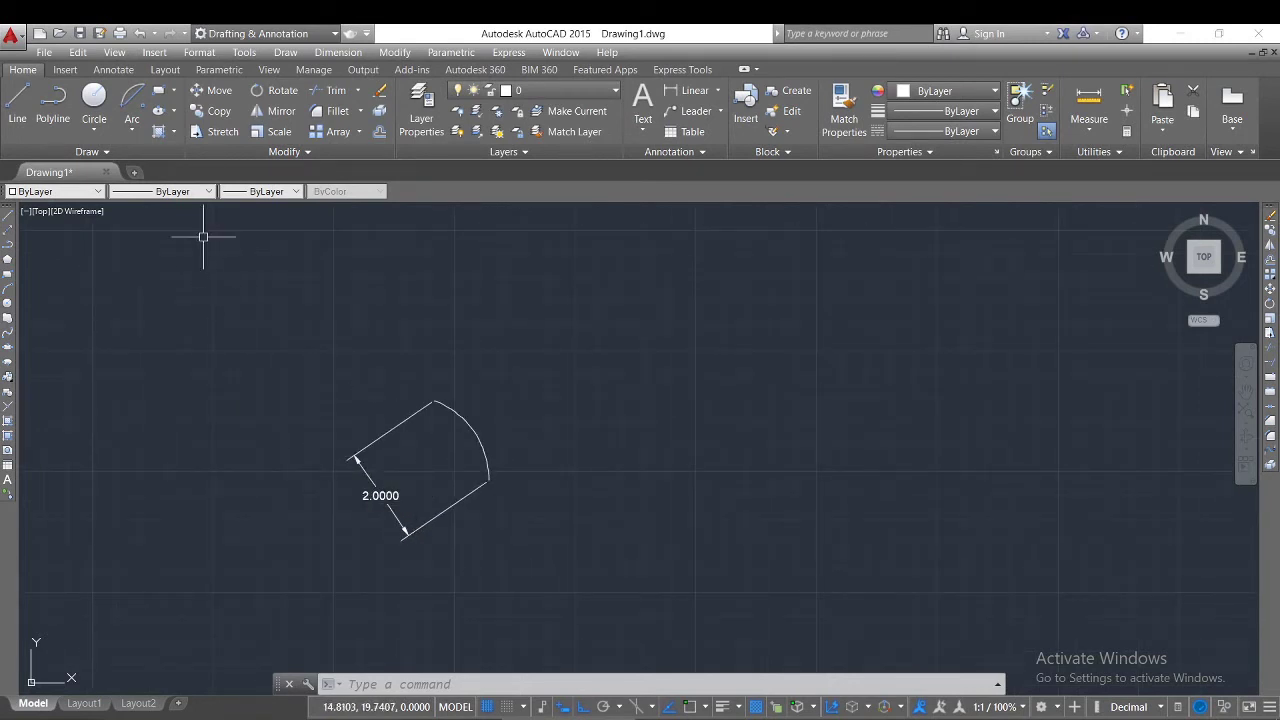
left_click(131, 127)
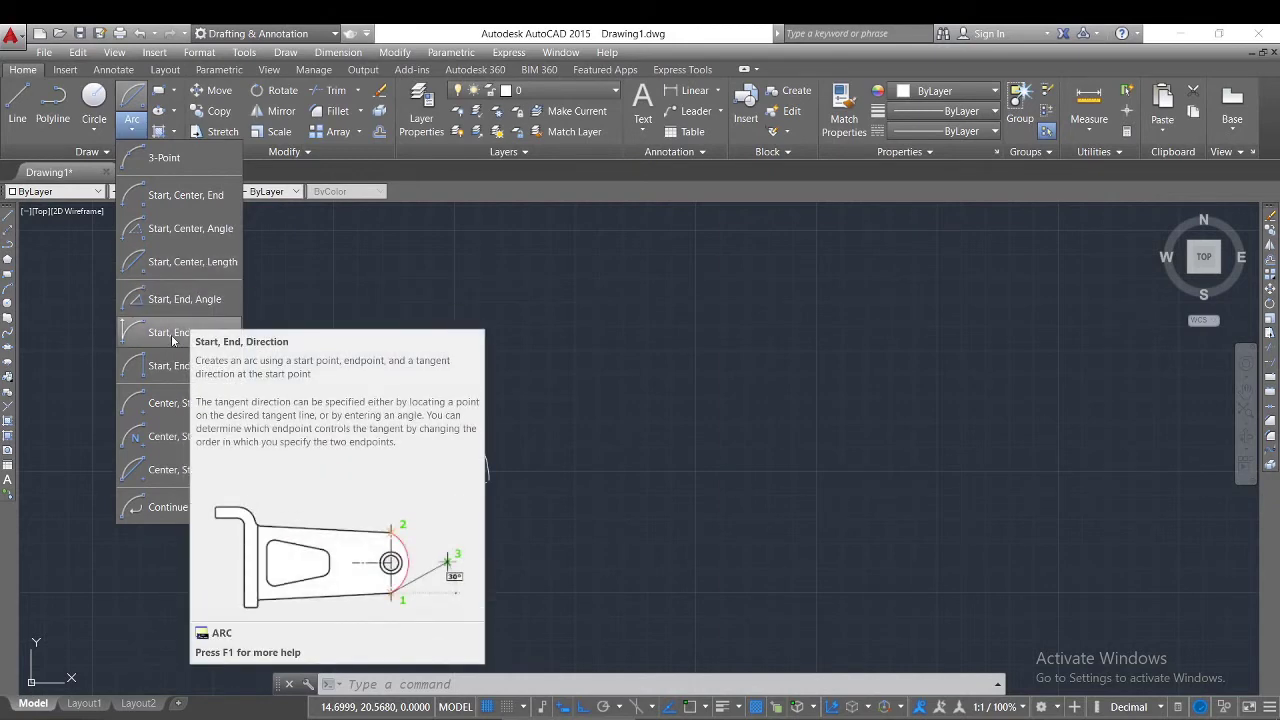
left_click(172, 341)
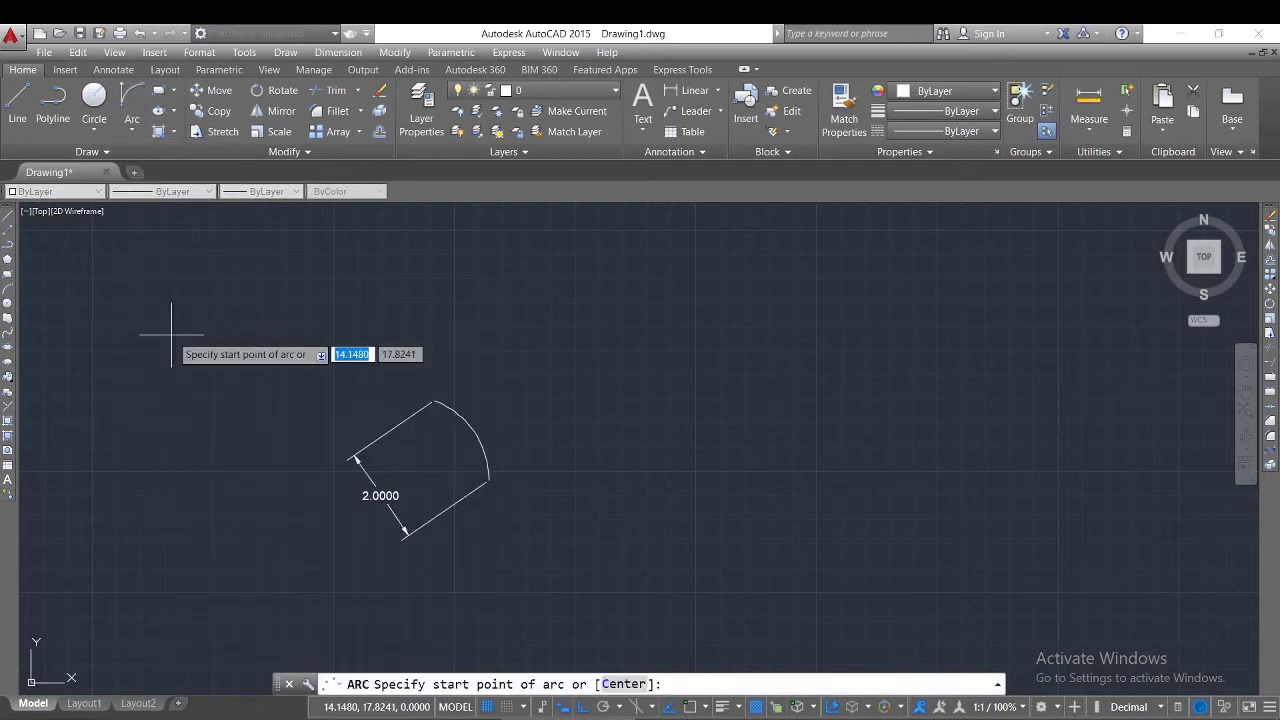
key("Escape")
Step: Erase the chord-length arc and its aligned dimension to clear the drawing
key("ctrl+a")
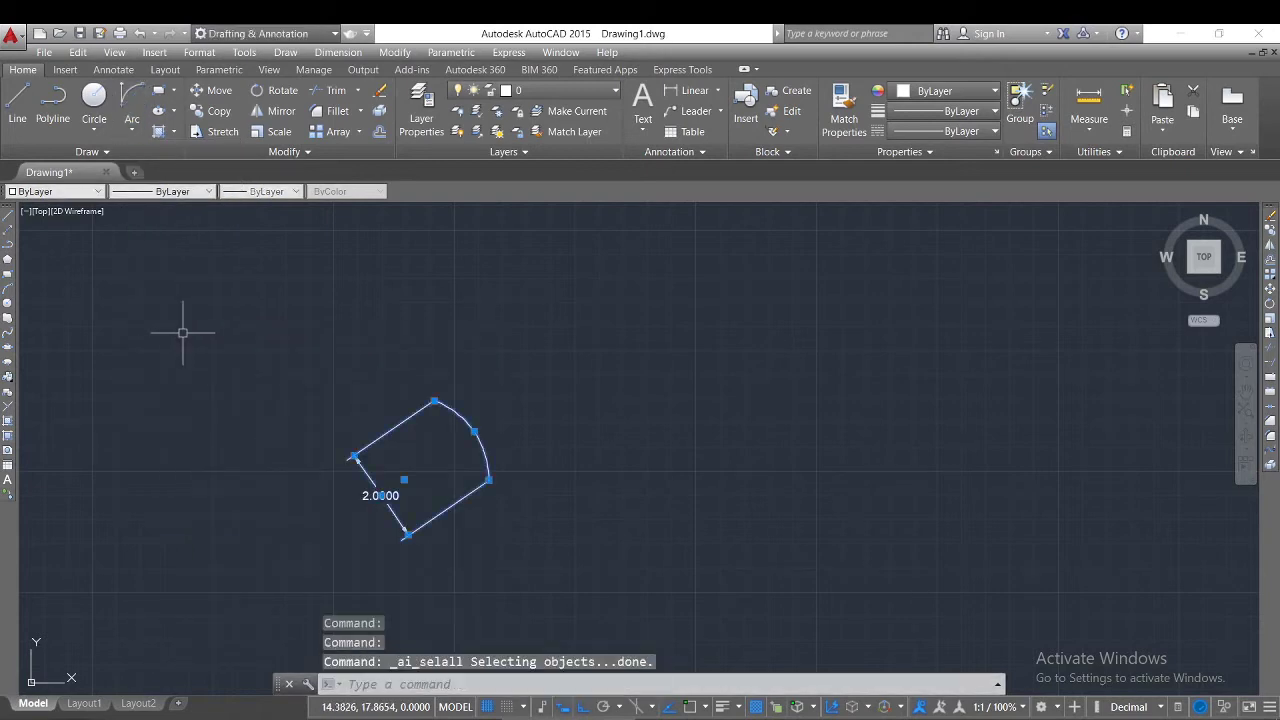
key("Delete")
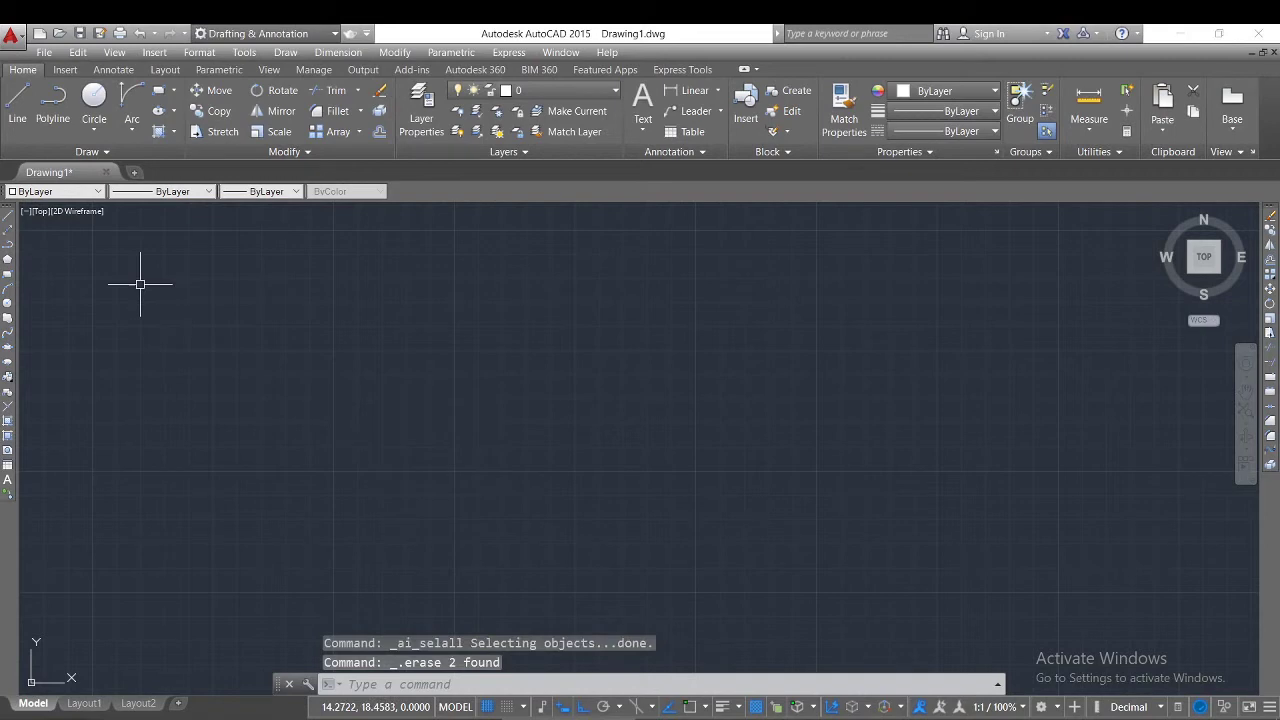
Step: Draw a horizontal line from about (17.94, 16.21) to (22.06, 16.21)
left_click(17, 102)
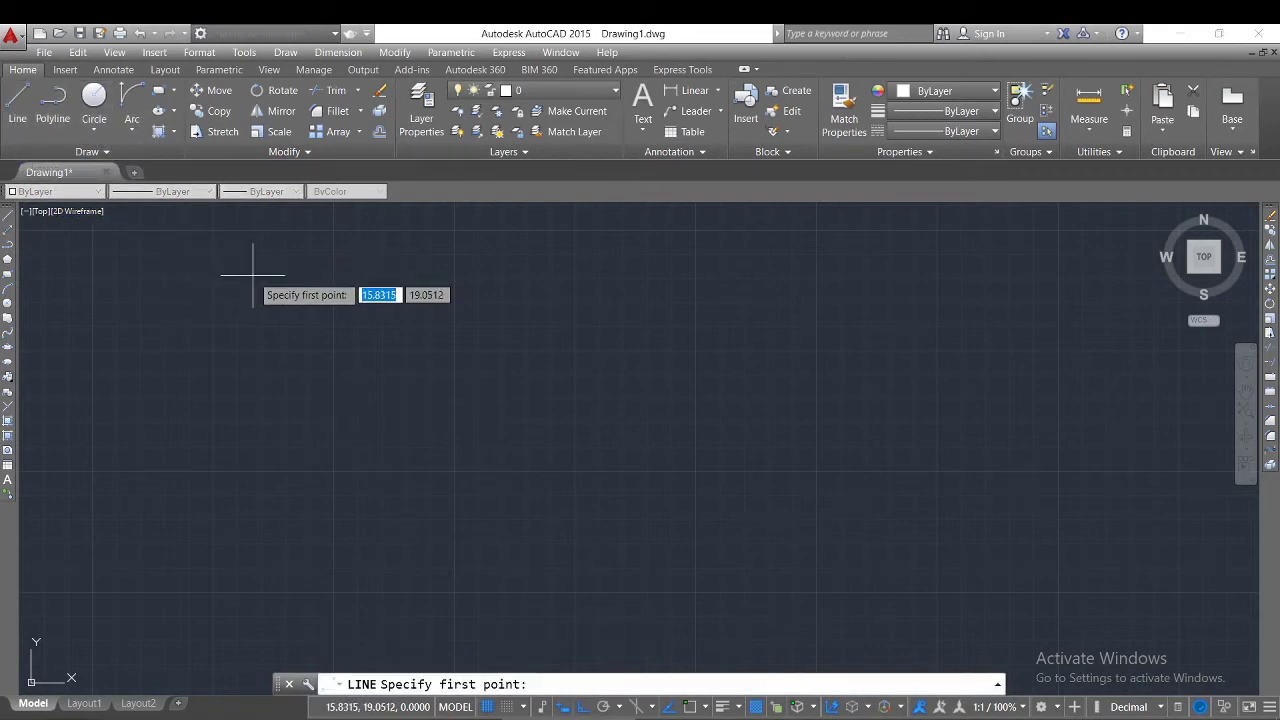
left_click(355, 411)
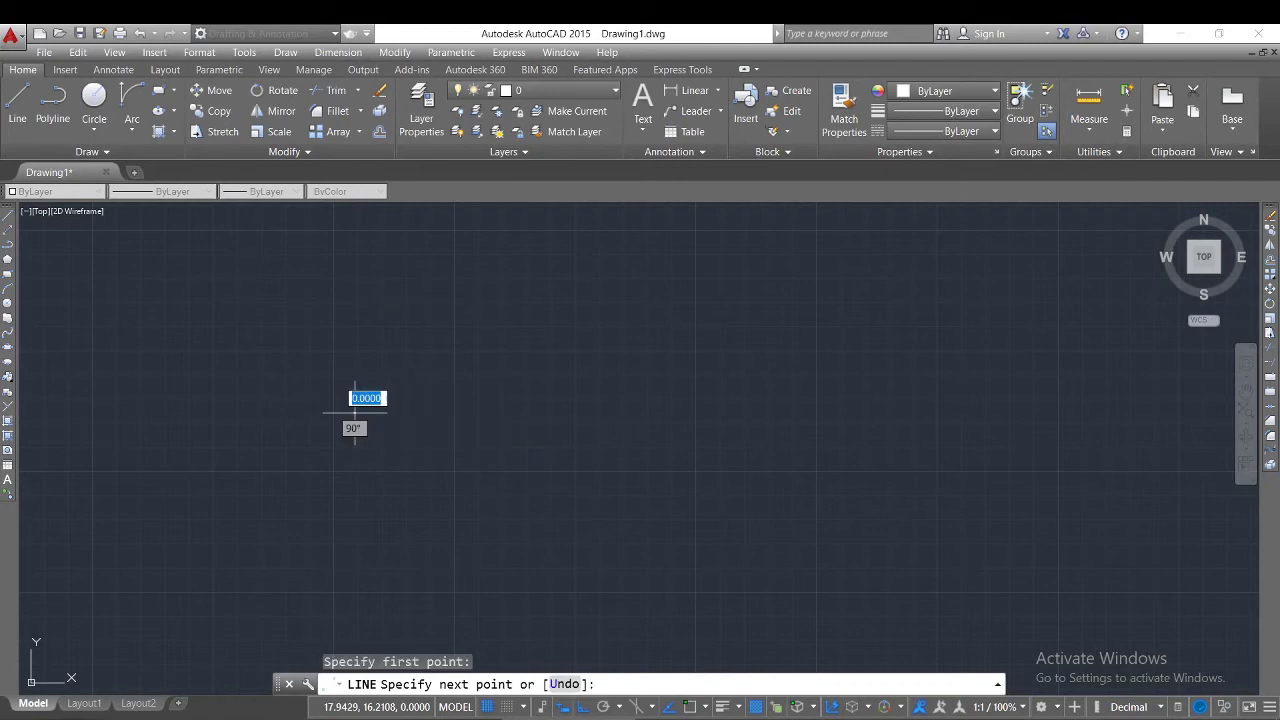
left_click(540, 411)
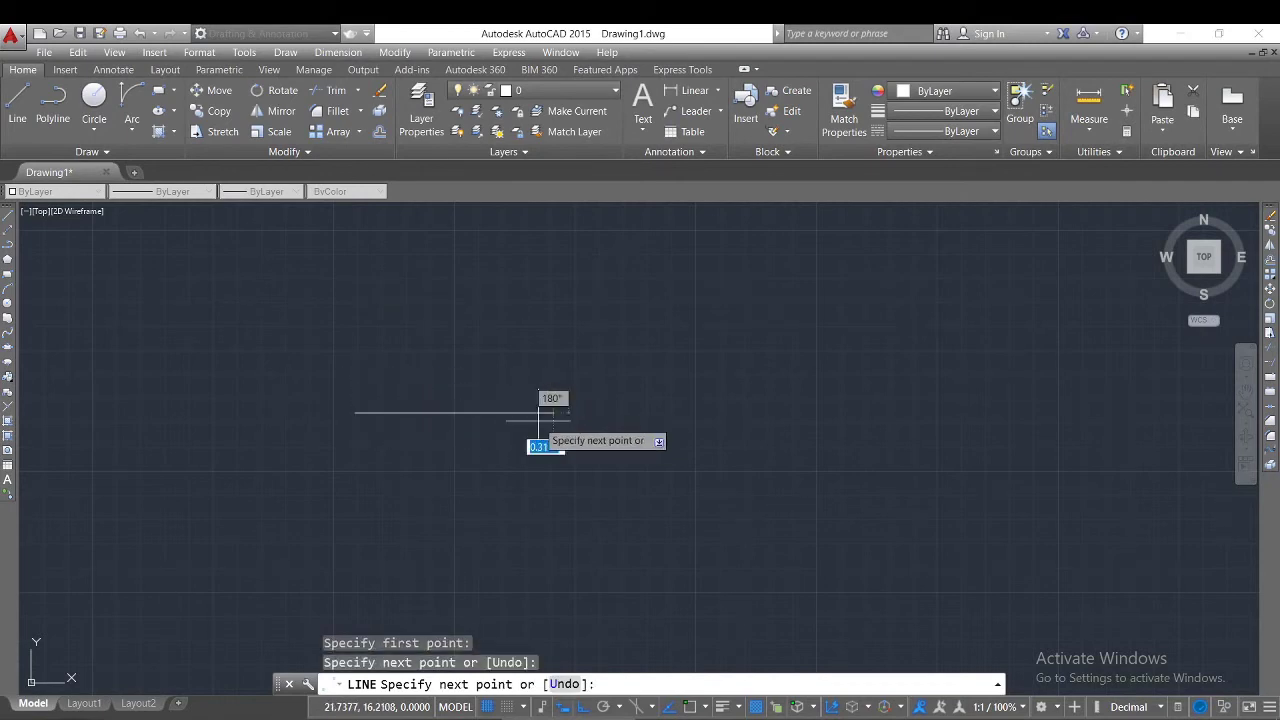
key("Escape")
key("Escape")
Step: Copy the horizontal line straight down to create a second, parallel line below it
left_click(507, 411)
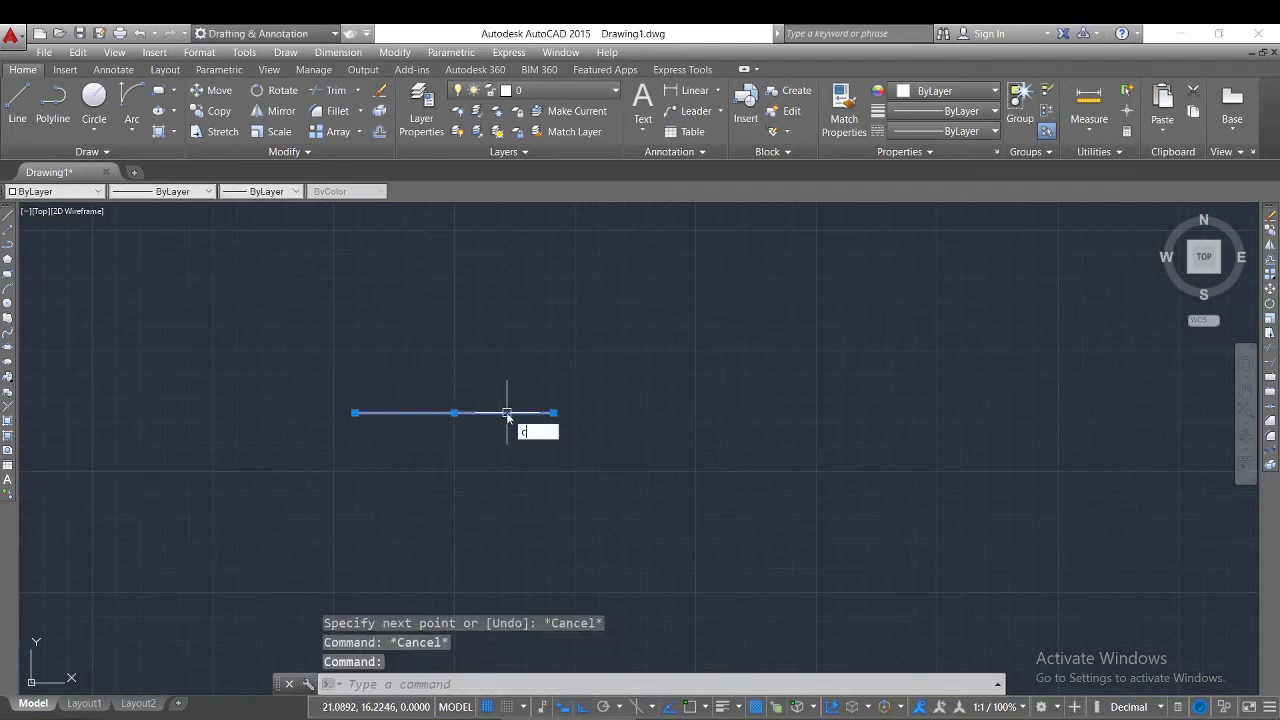
type("o")
key("Return")
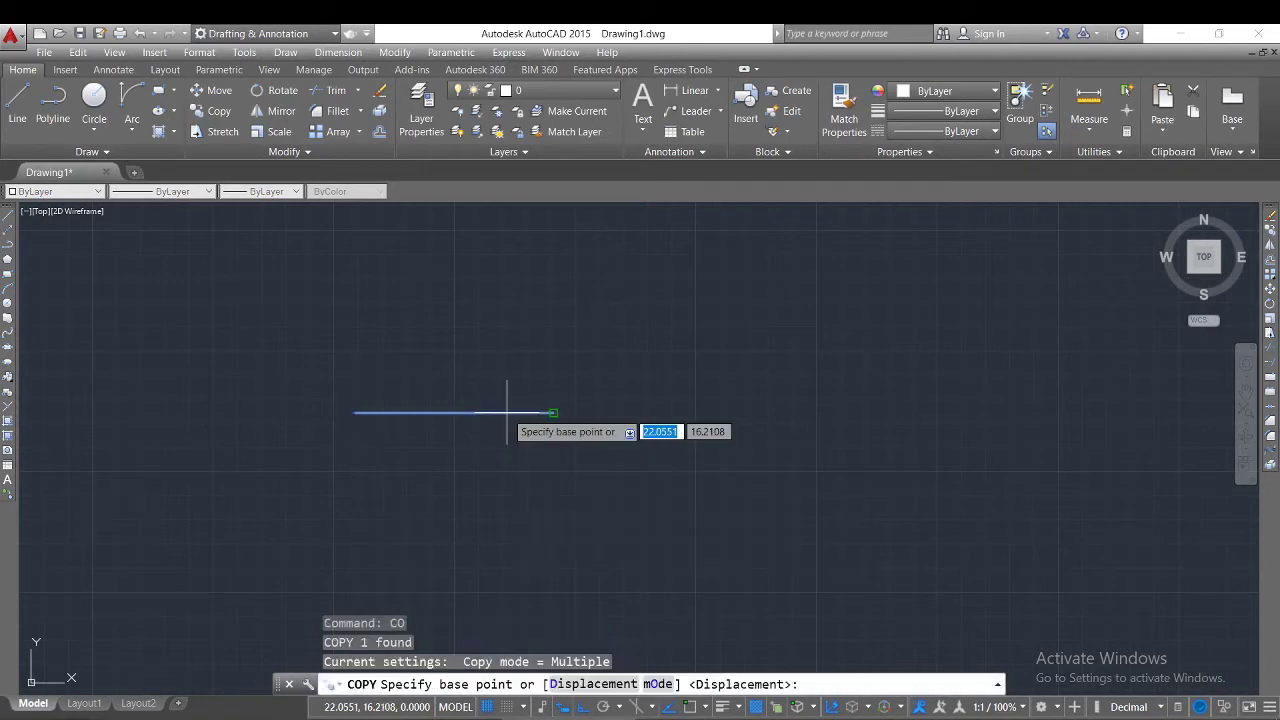
left_click(481, 412)
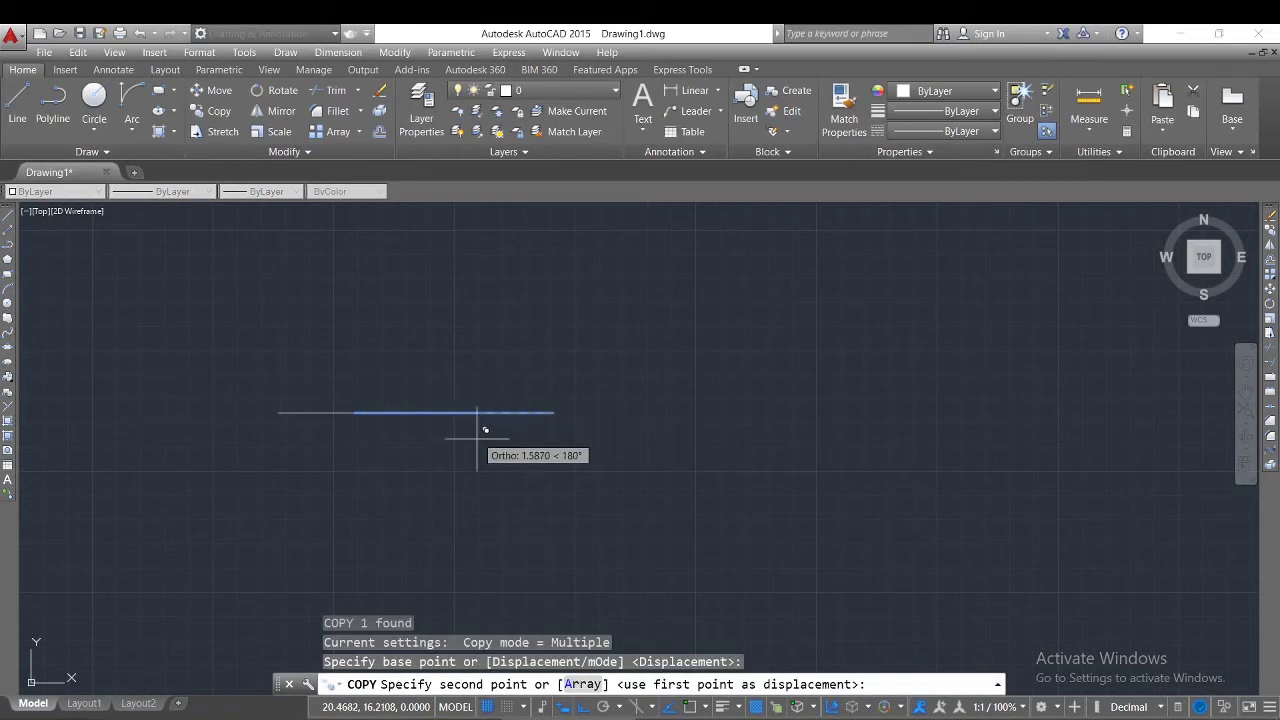
left_click(490, 495)
key("Escape")
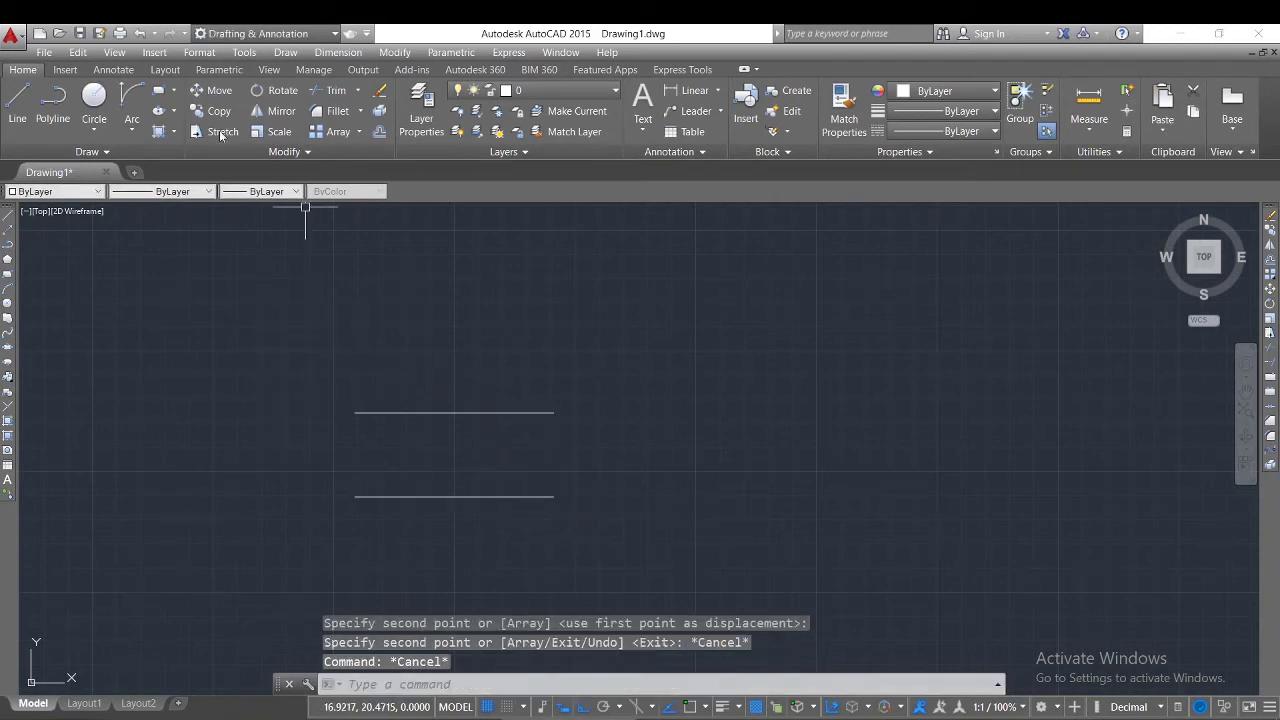
Step: Join the right ends of the parallel lines with a Start, End, Direction arc from the lower to the upper line, tangent horizontally to the right
left_click(131, 127)
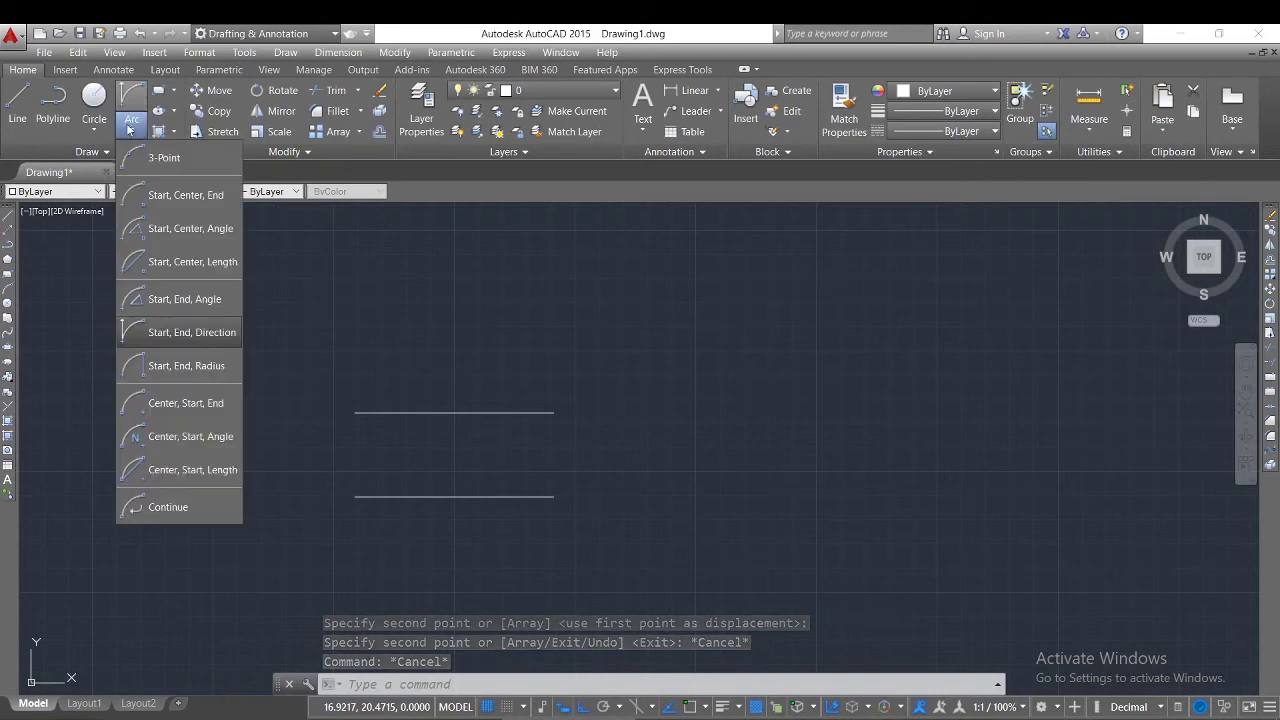
left_click(213, 336)
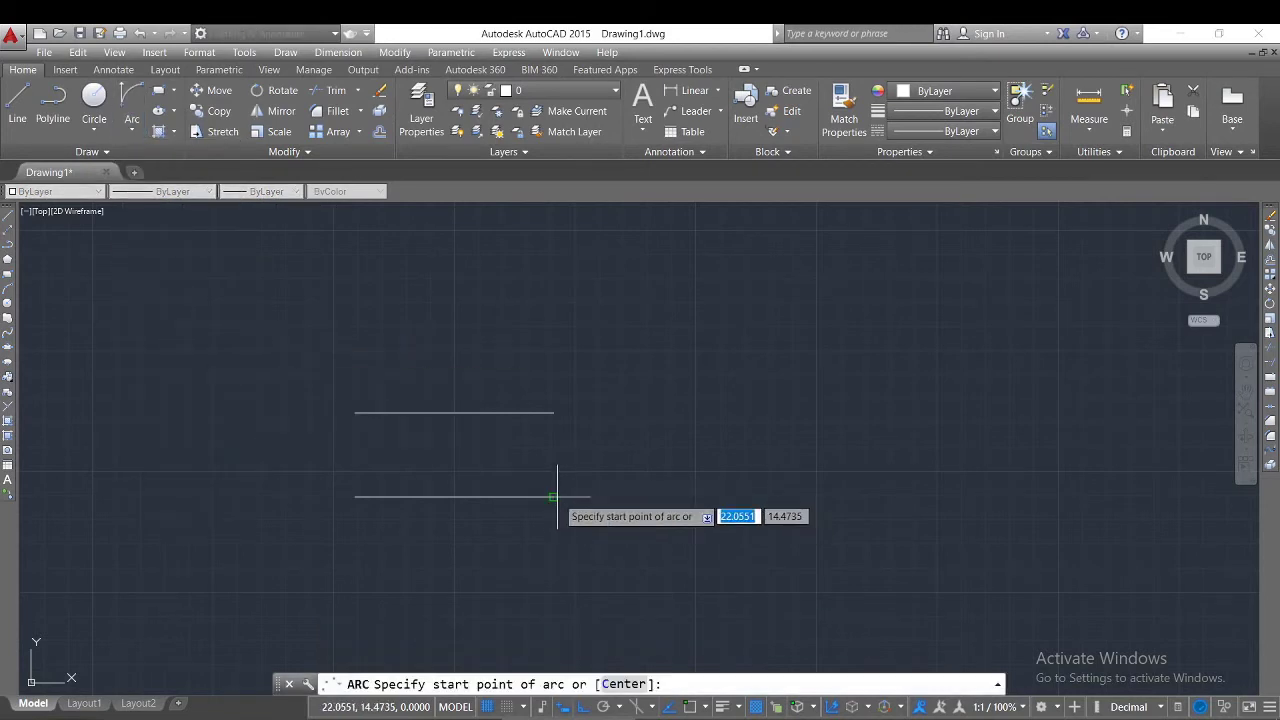
left_click(555, 496)
left_click(553, 412)
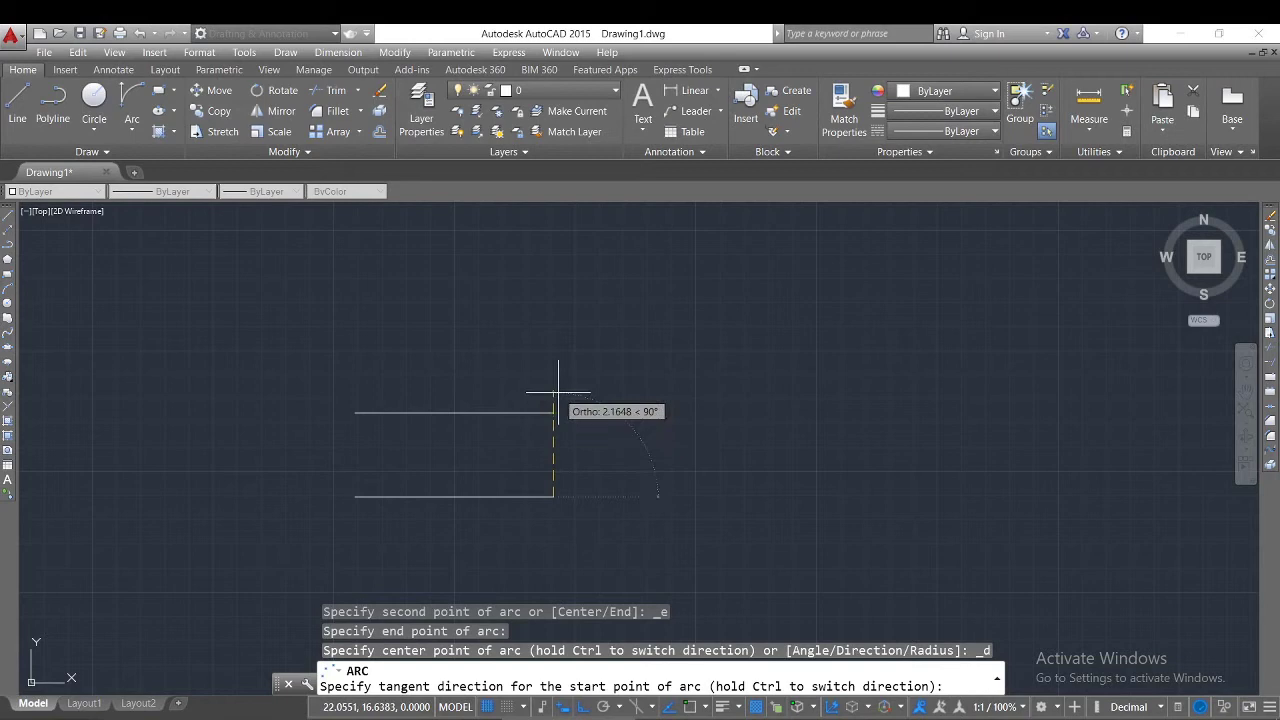
left_click(693, 435)
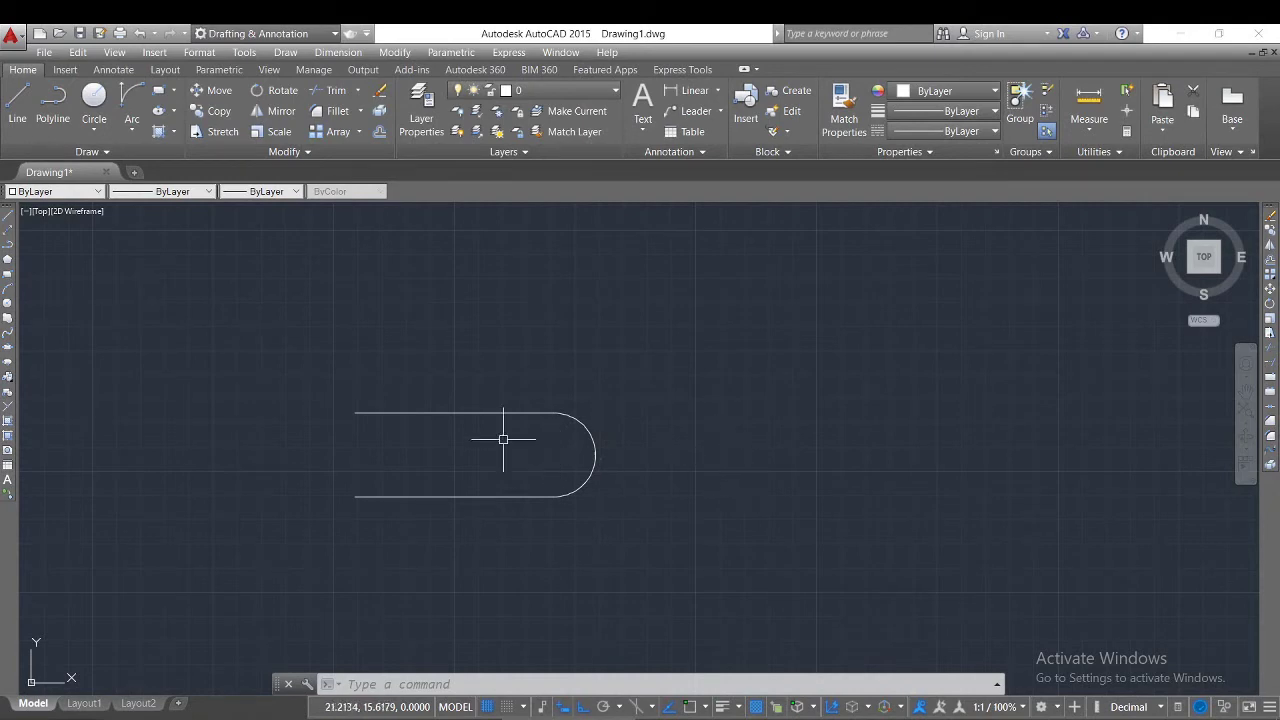
Step: Close the left ends of the lines with a Start, End, Direction arc from the upper to the lower line, tangent horizontally to the left
left_click(132, 132)
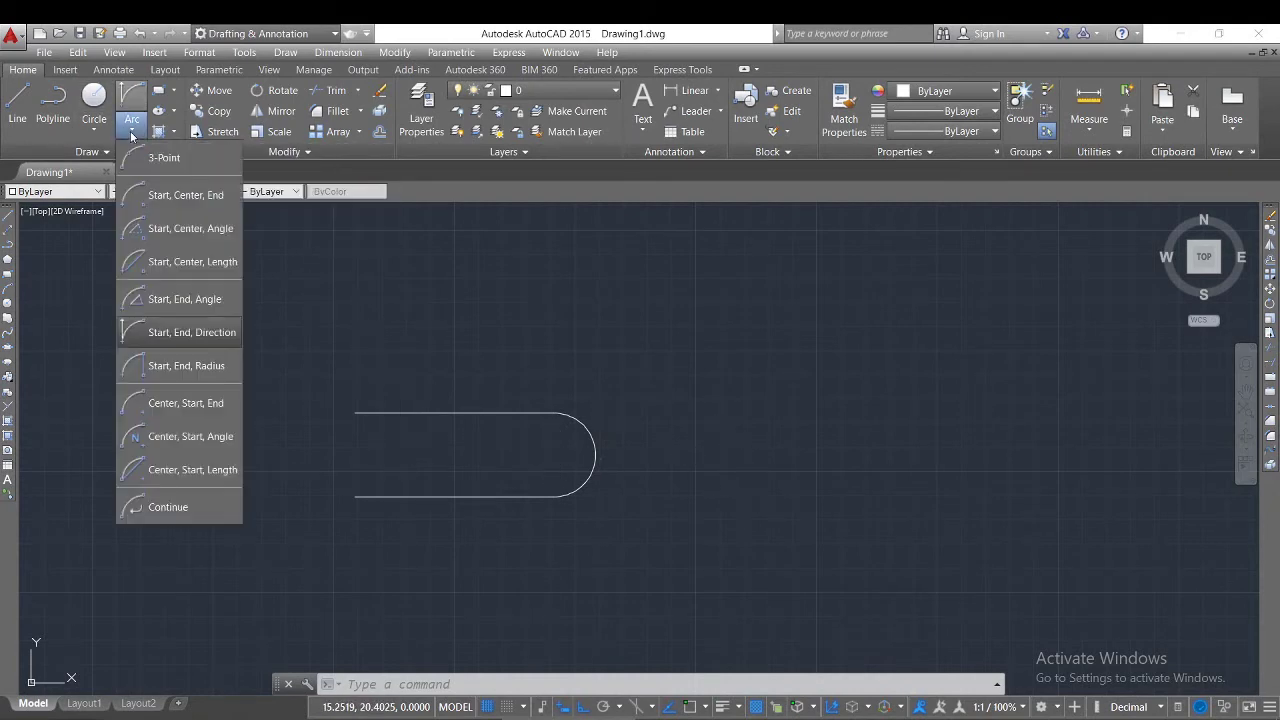
left_click(195, 334)
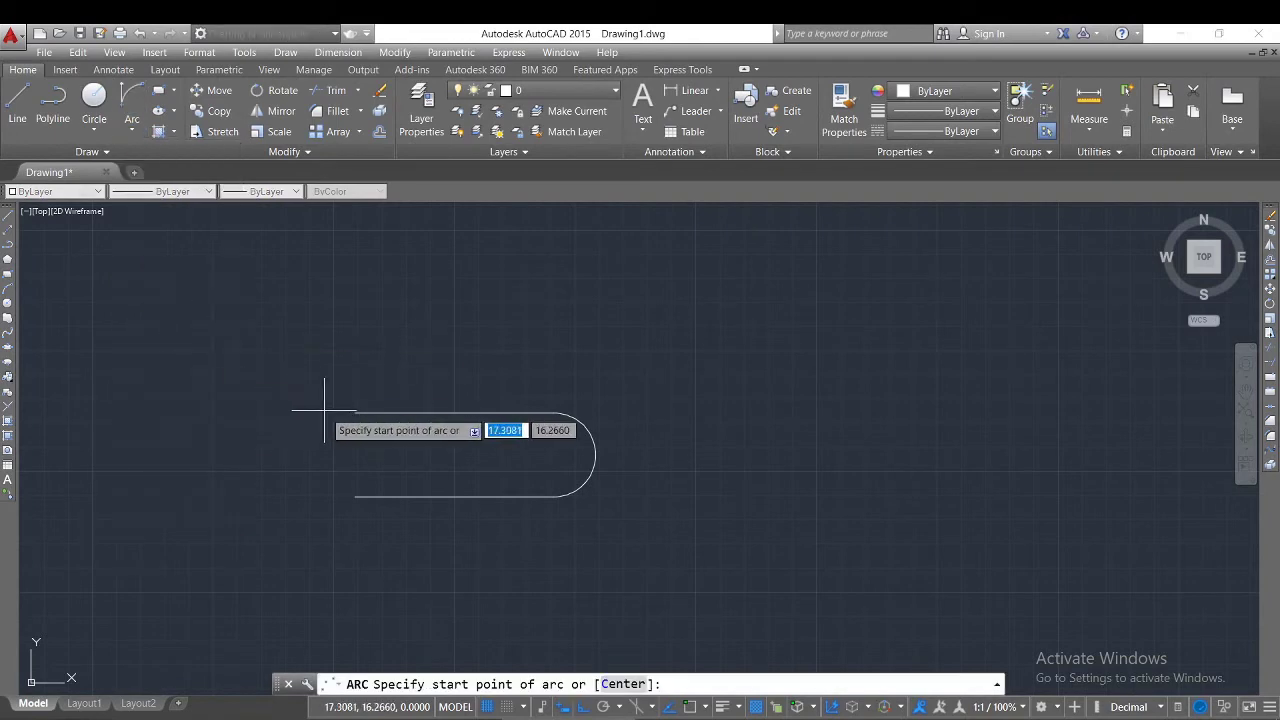
left_click(355, 413)
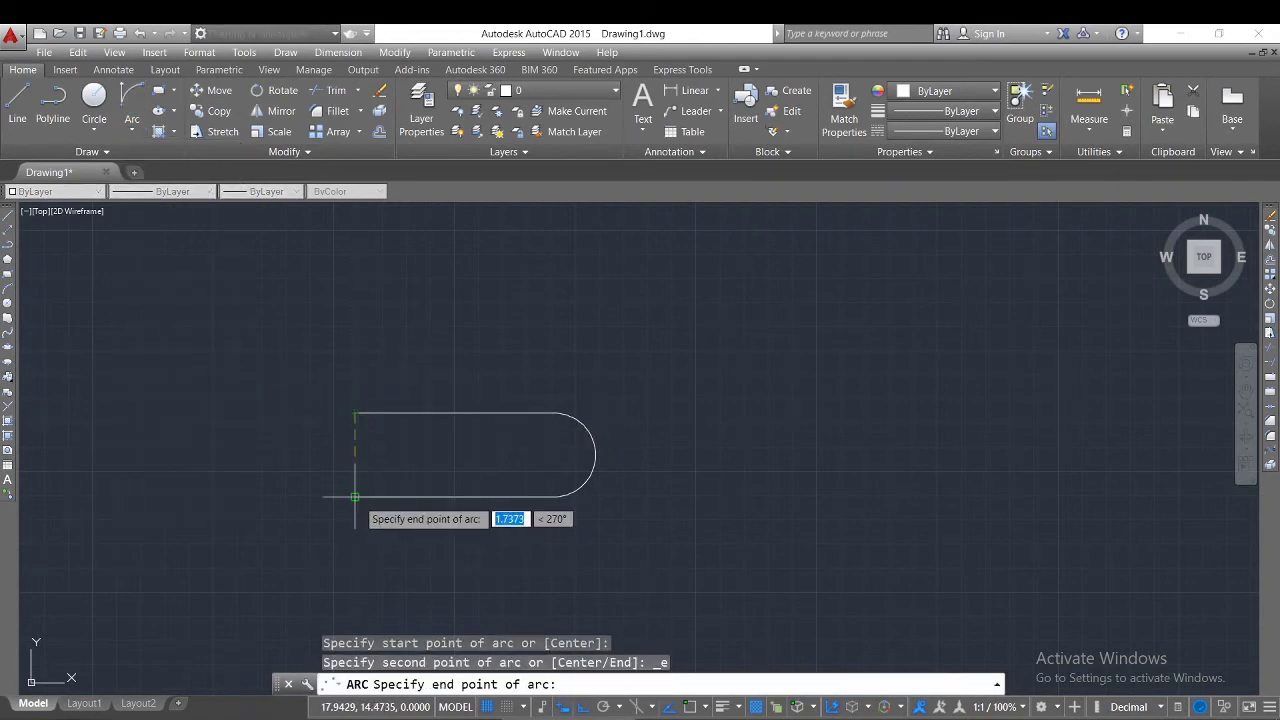
left_click(357, 497)
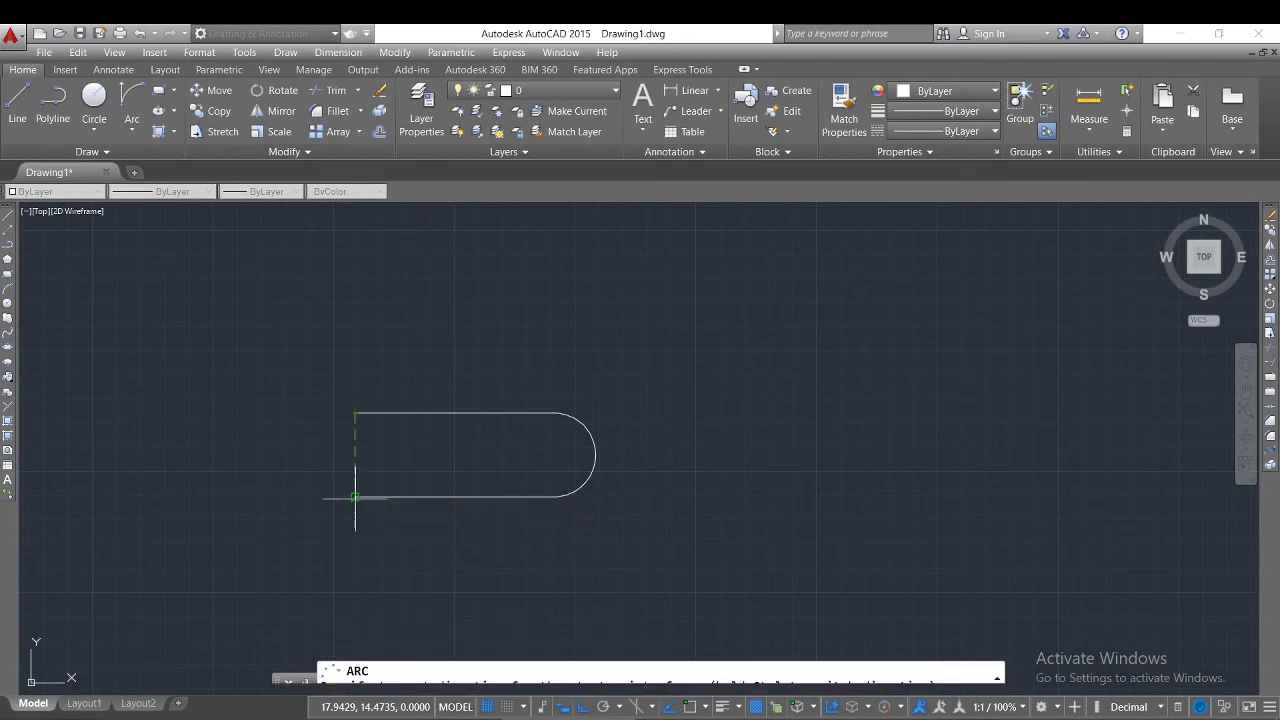
left_click(232, 488)
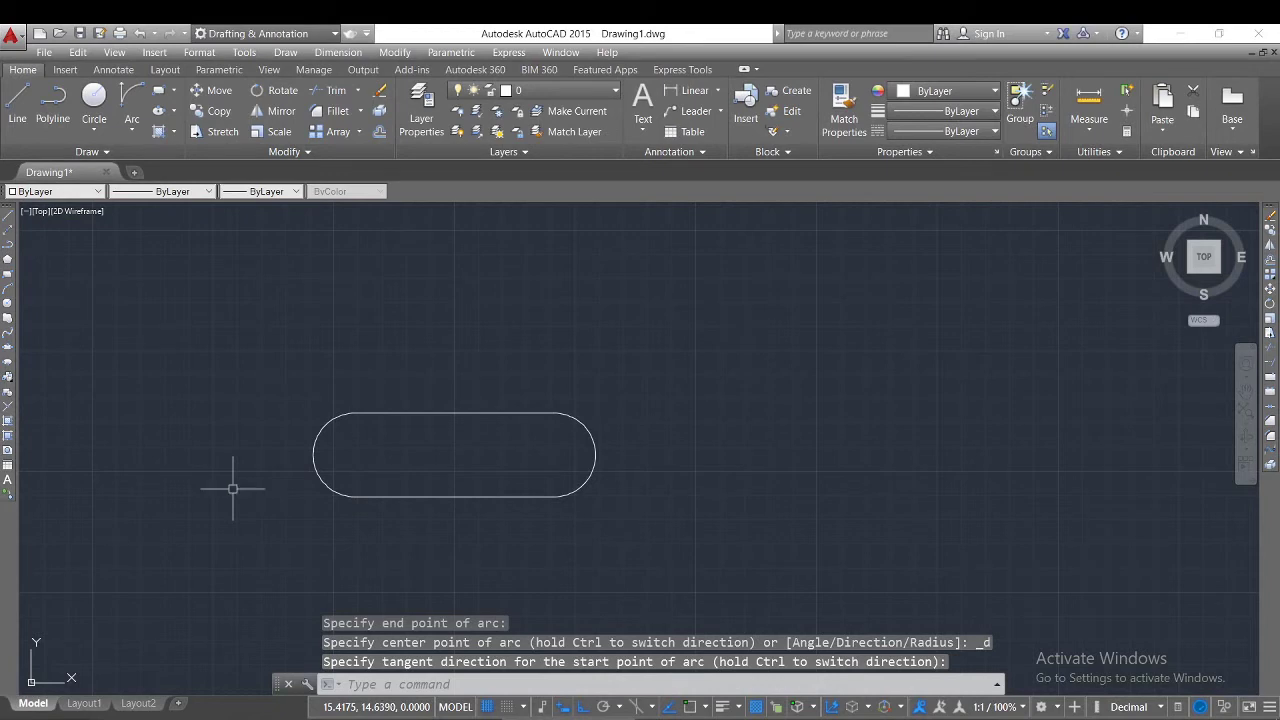
Step: Erase the whole slot outline, both lines and both arcs
key("Escape")
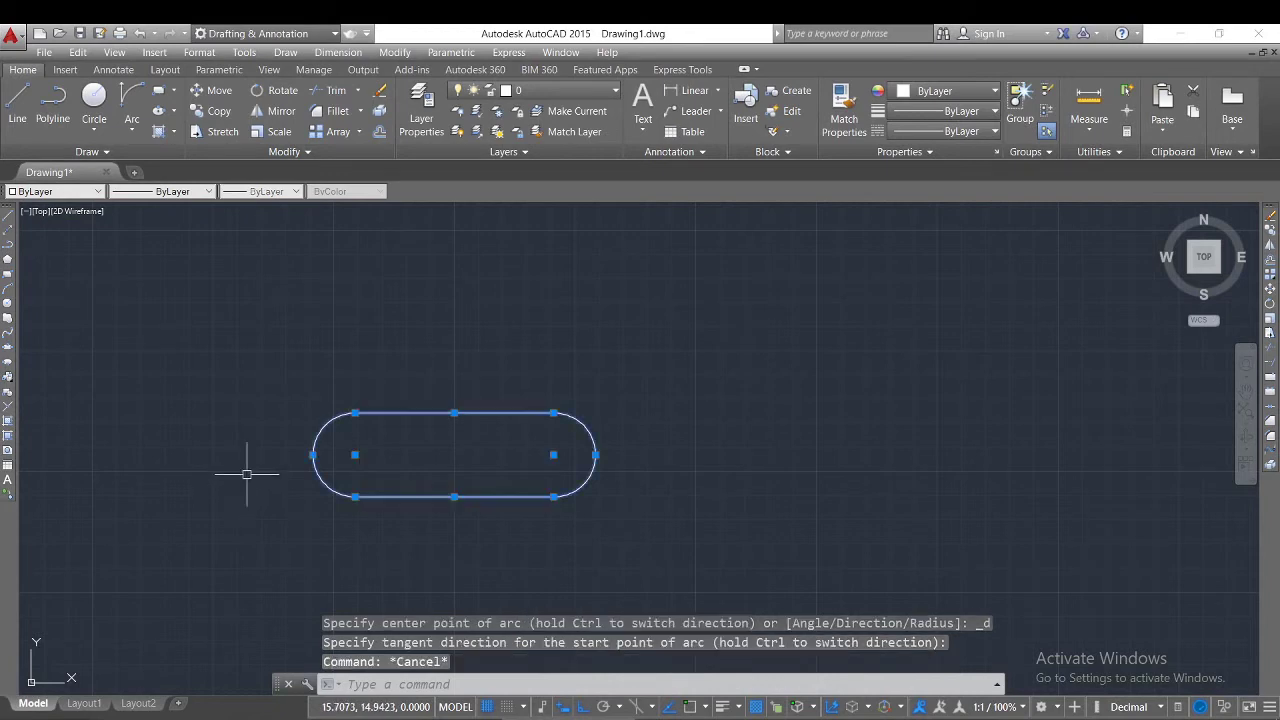
key("ctrl+a")
key("Delete")
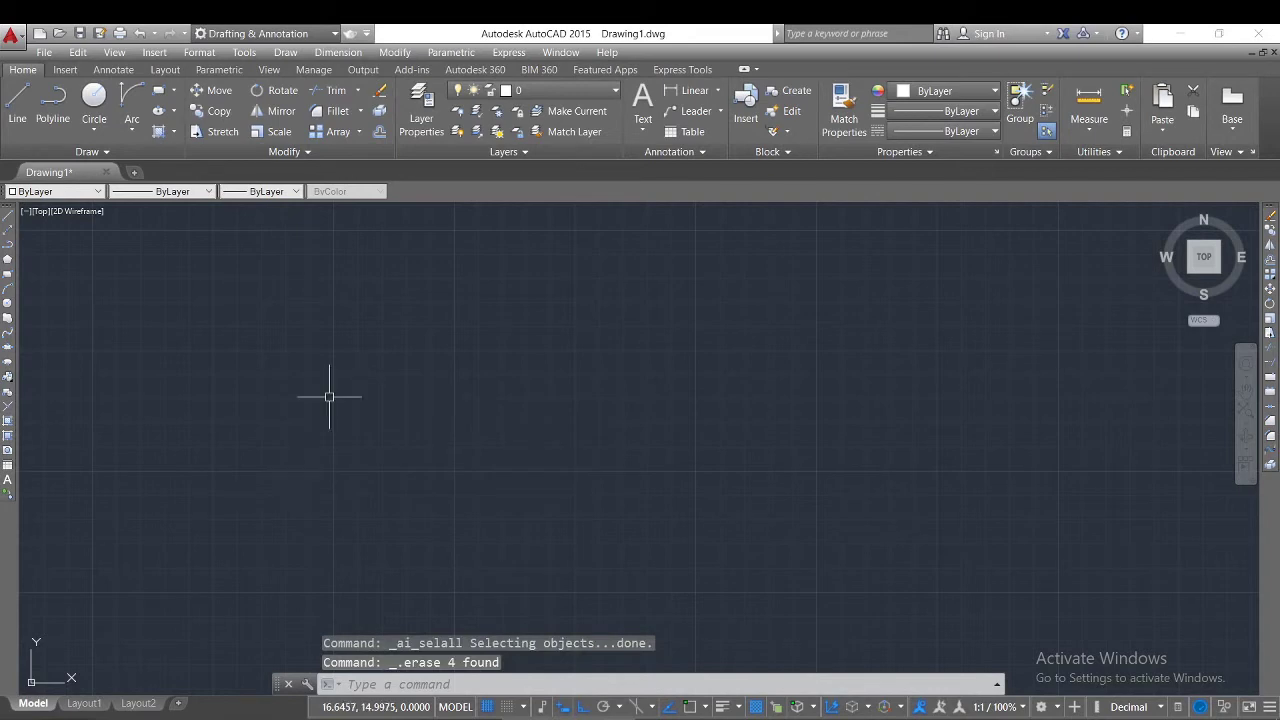
left_click(131, 126)
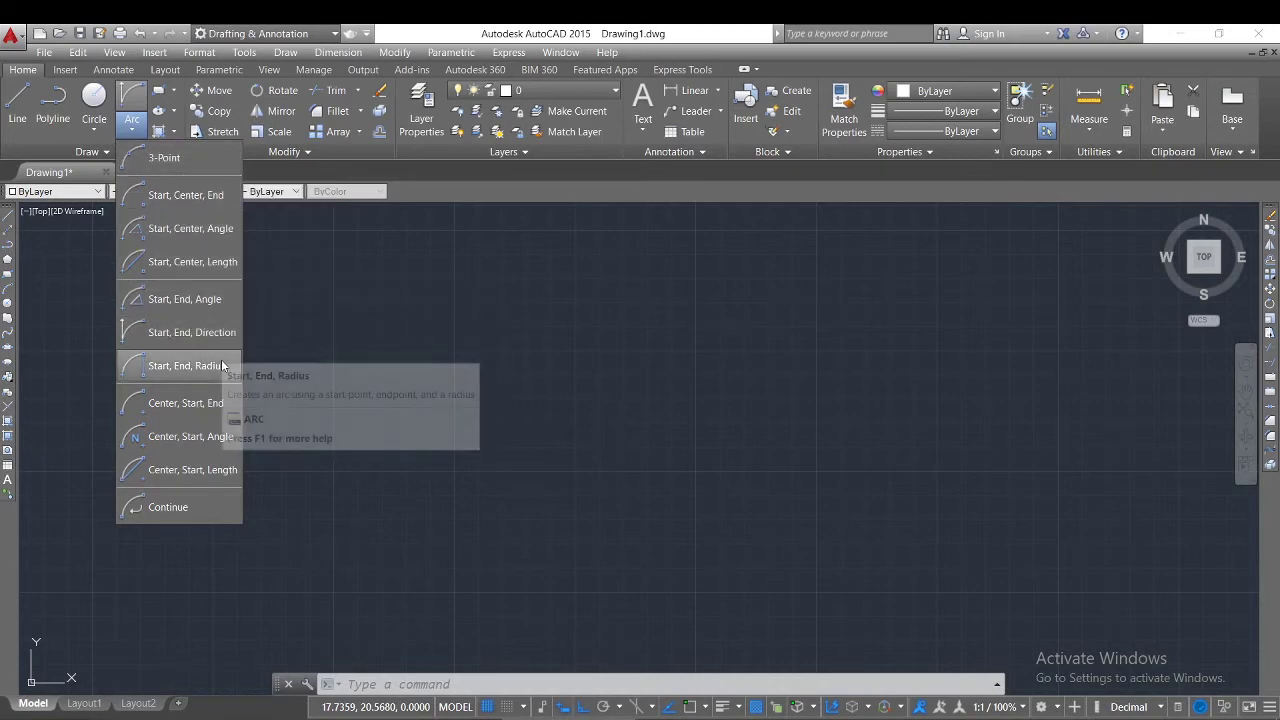
left_click(185, 366)
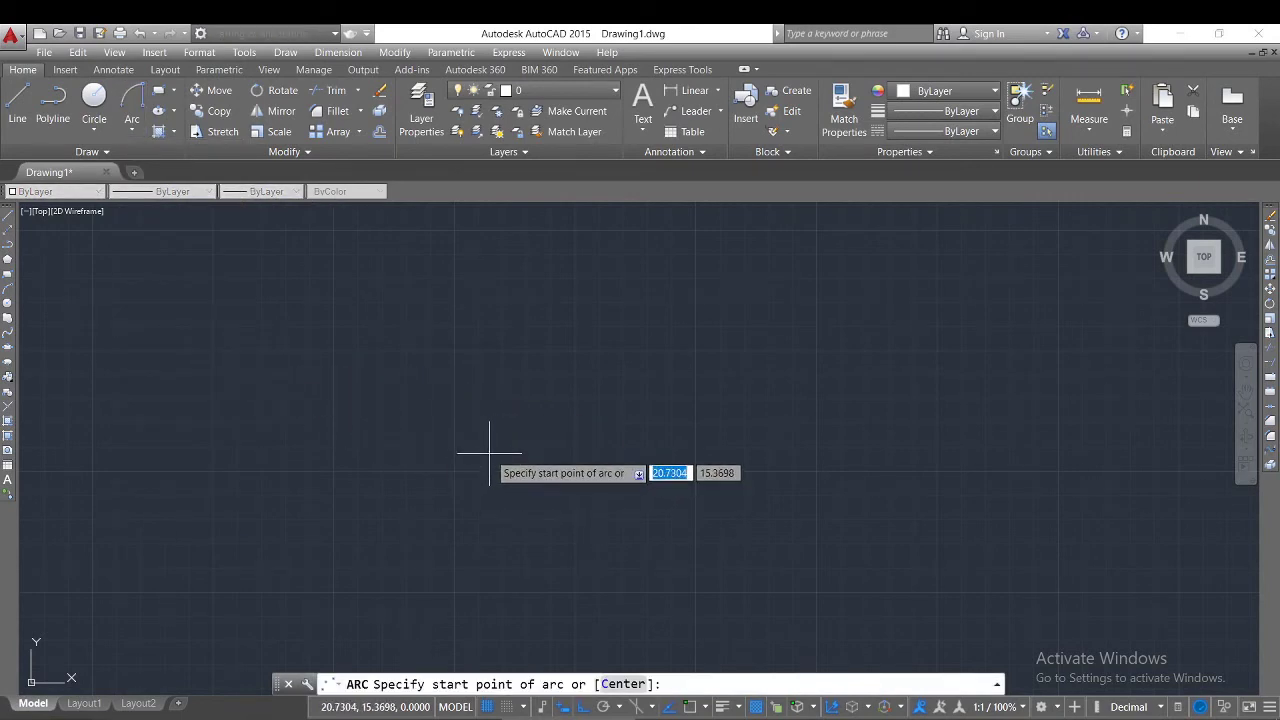
key("Escape")
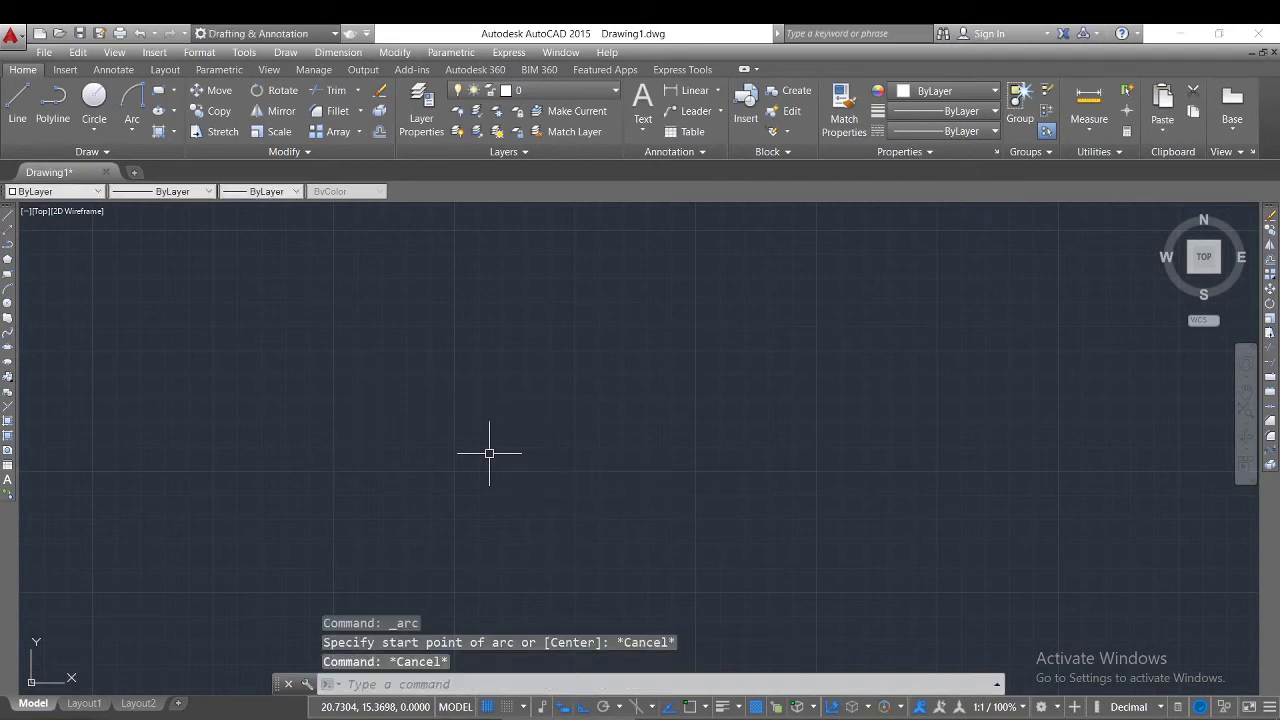
Step: Draw a horizontal line from about (18.47, 15.54) to (22.26, 15.54)
type("l")
key("Return")
left_click(380, 445)
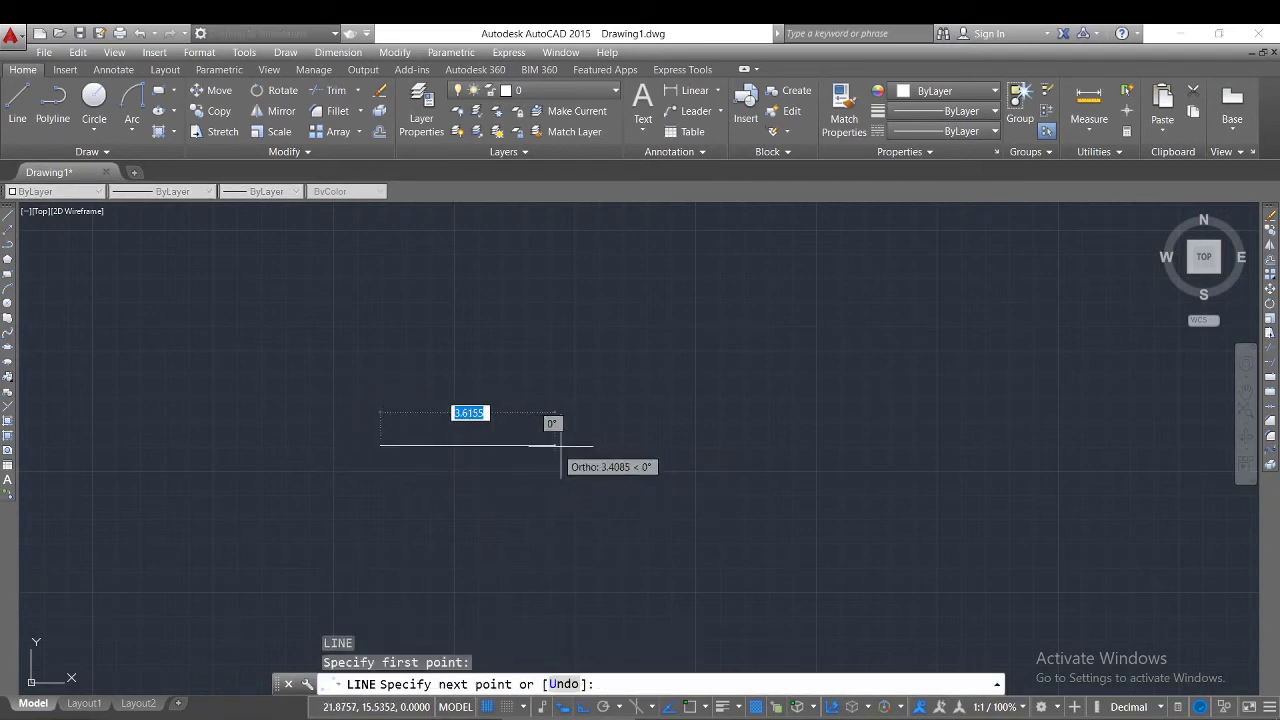
left_click(563, 445)
key("Escape")
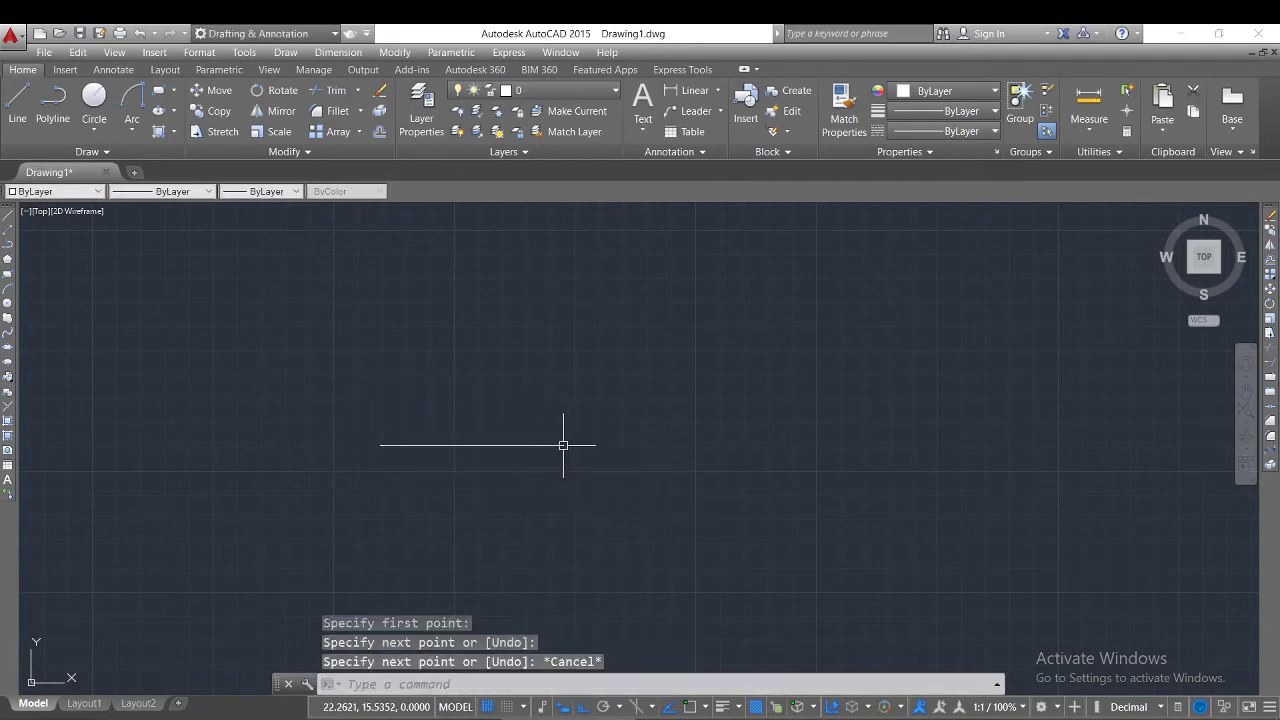
key("Escape")
Step: Copy the horizontal line straight down by 2 units, using its left endpoint as the base point
left_click(525, 445)
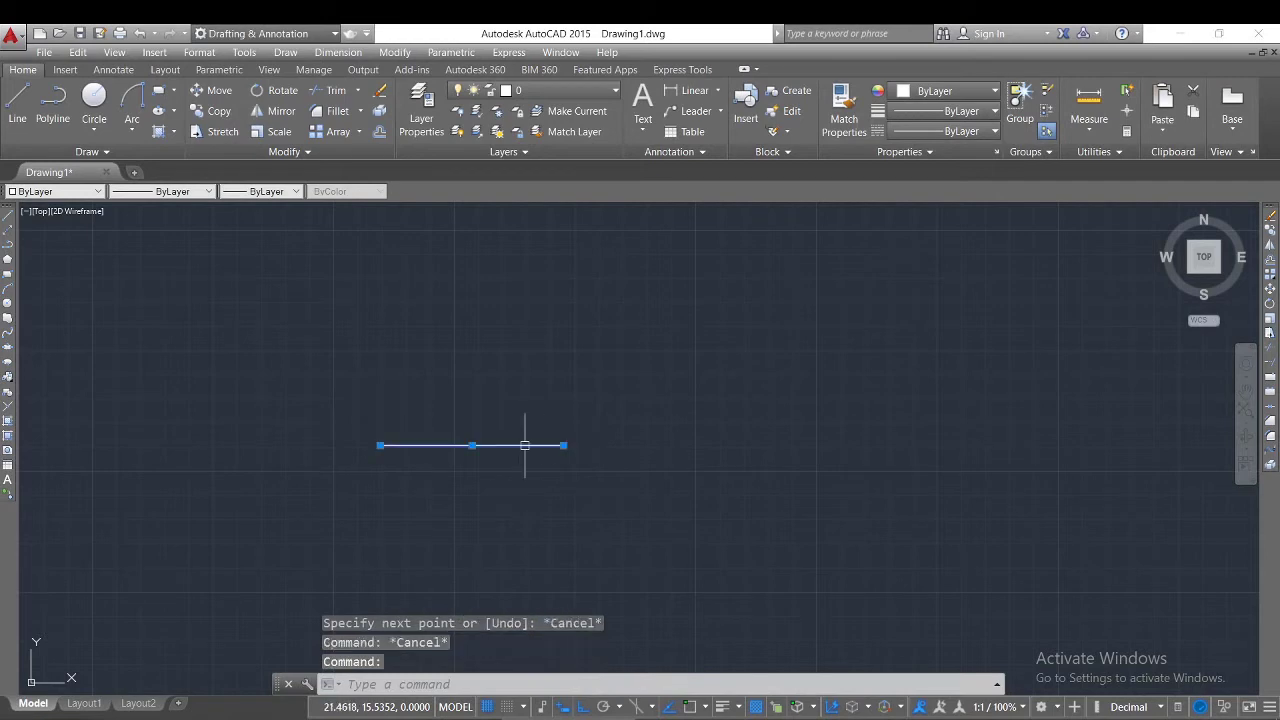
type("co")
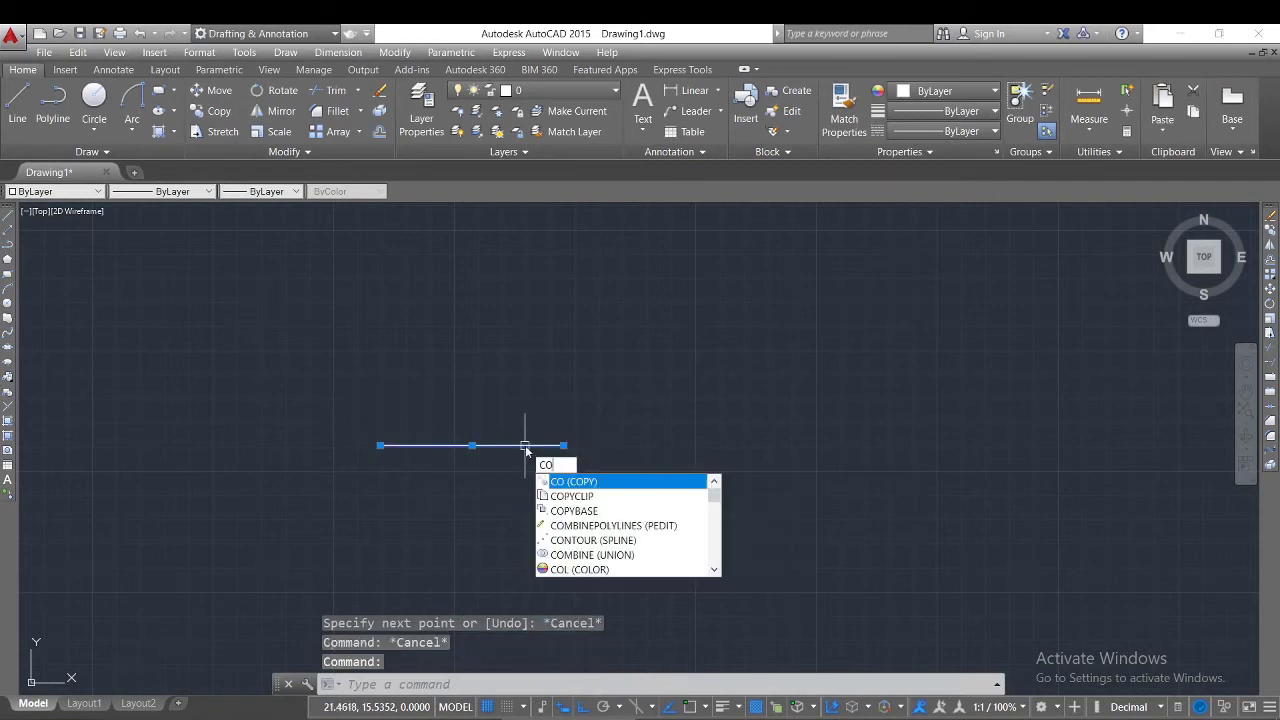
key("Return")
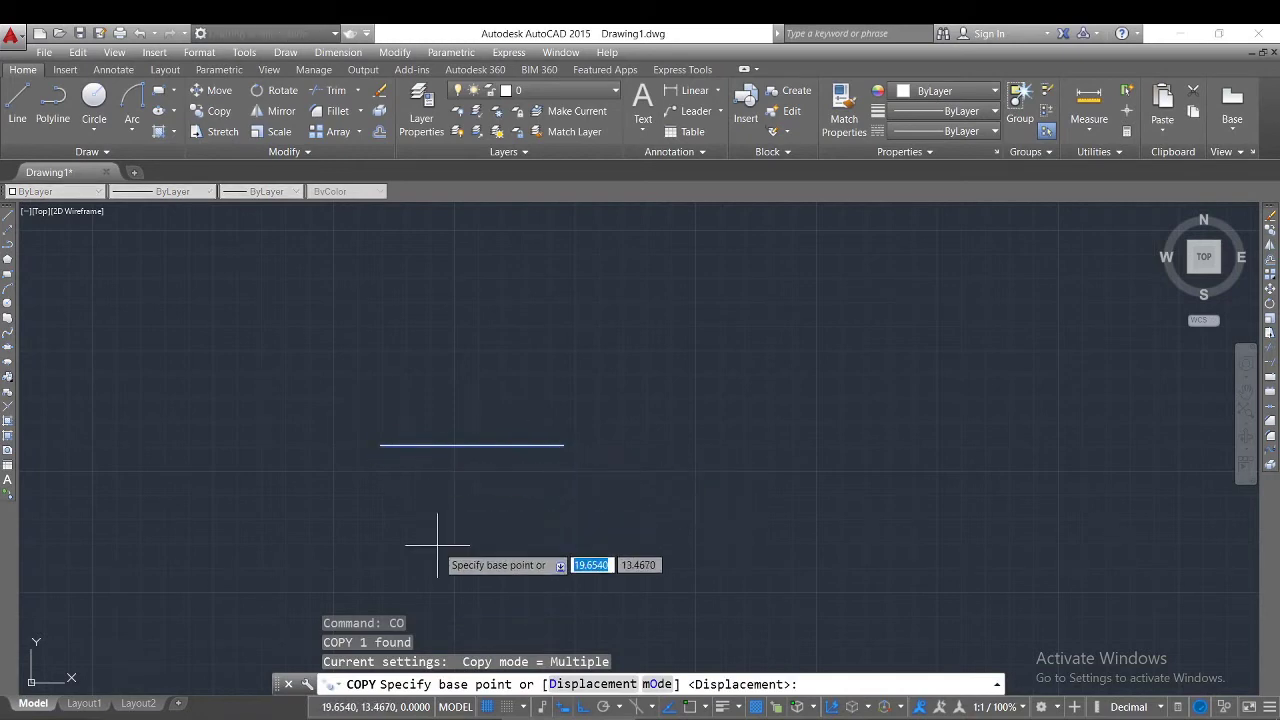
left_click(384, 445)
type("2")
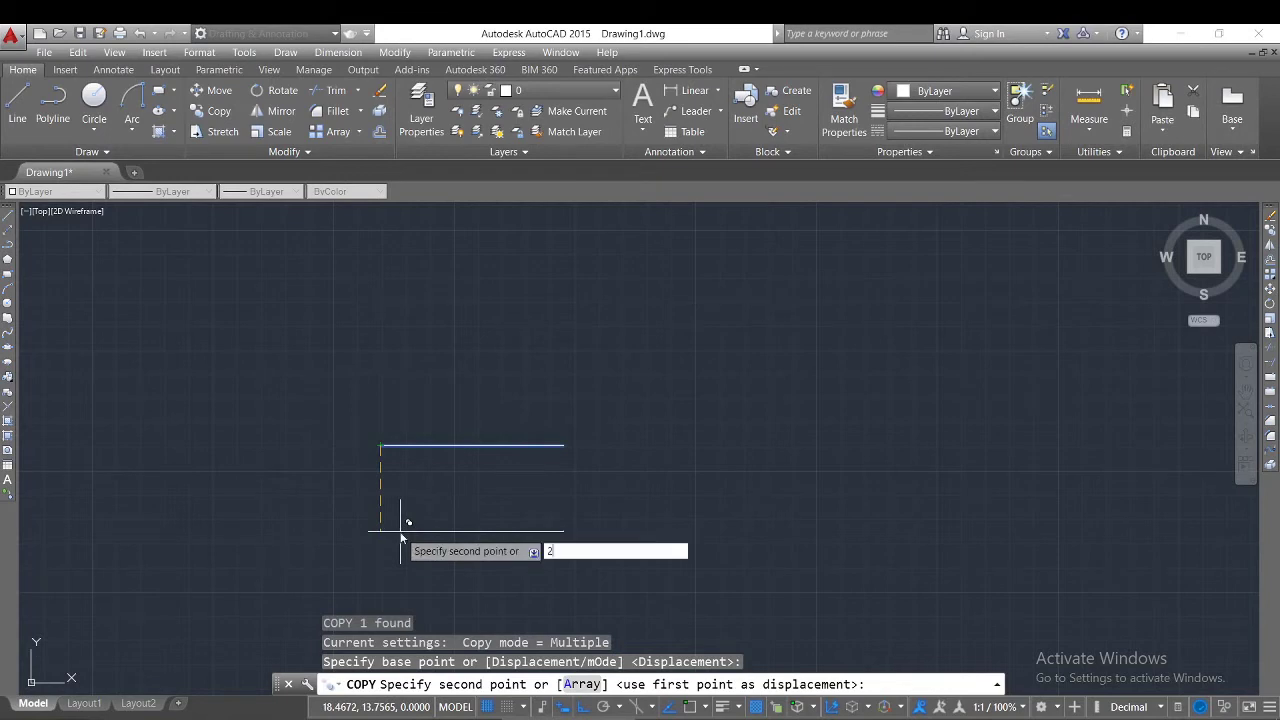
key("Return")
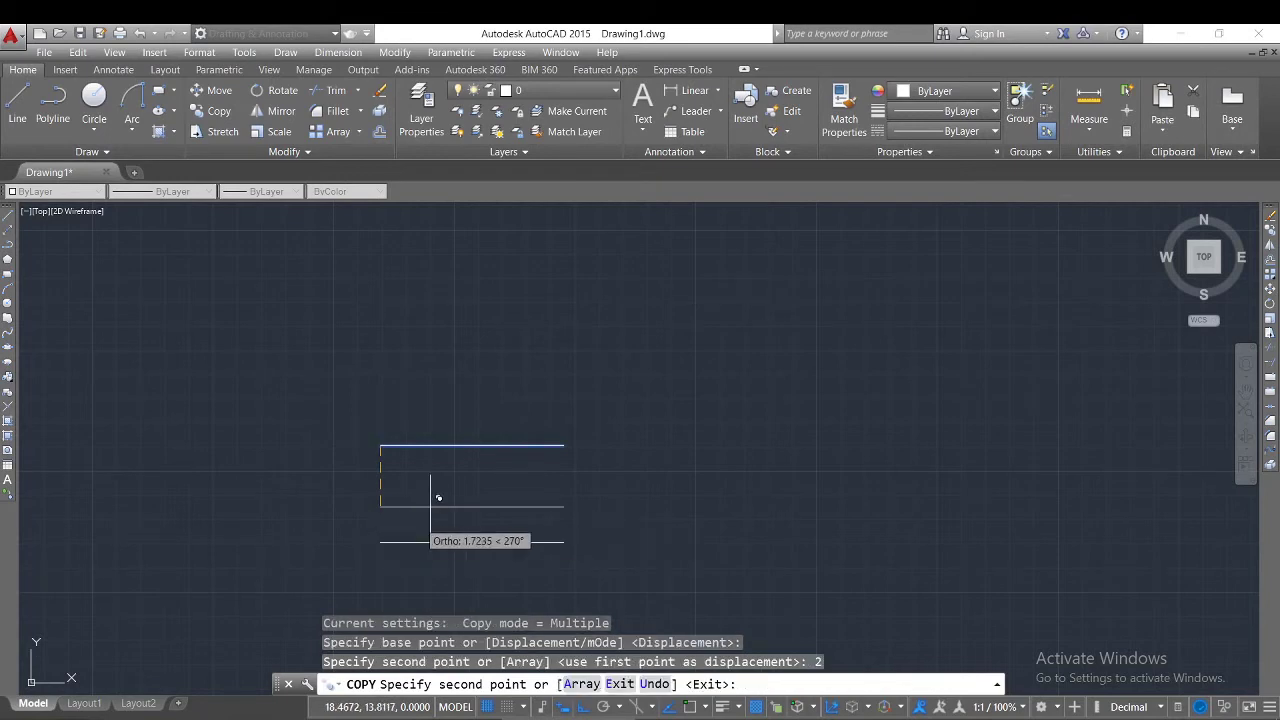
key("Escape")
Step: Draw a Start, End, Radius arc from the lower line's right end to the upper line's right end with a radius of 1
scroll(535, 380, "down", 4)
scroll(538, 458, "up", 6)
scroll(532, 480, "down", 2)
scroll(560, 352, "up", 2)
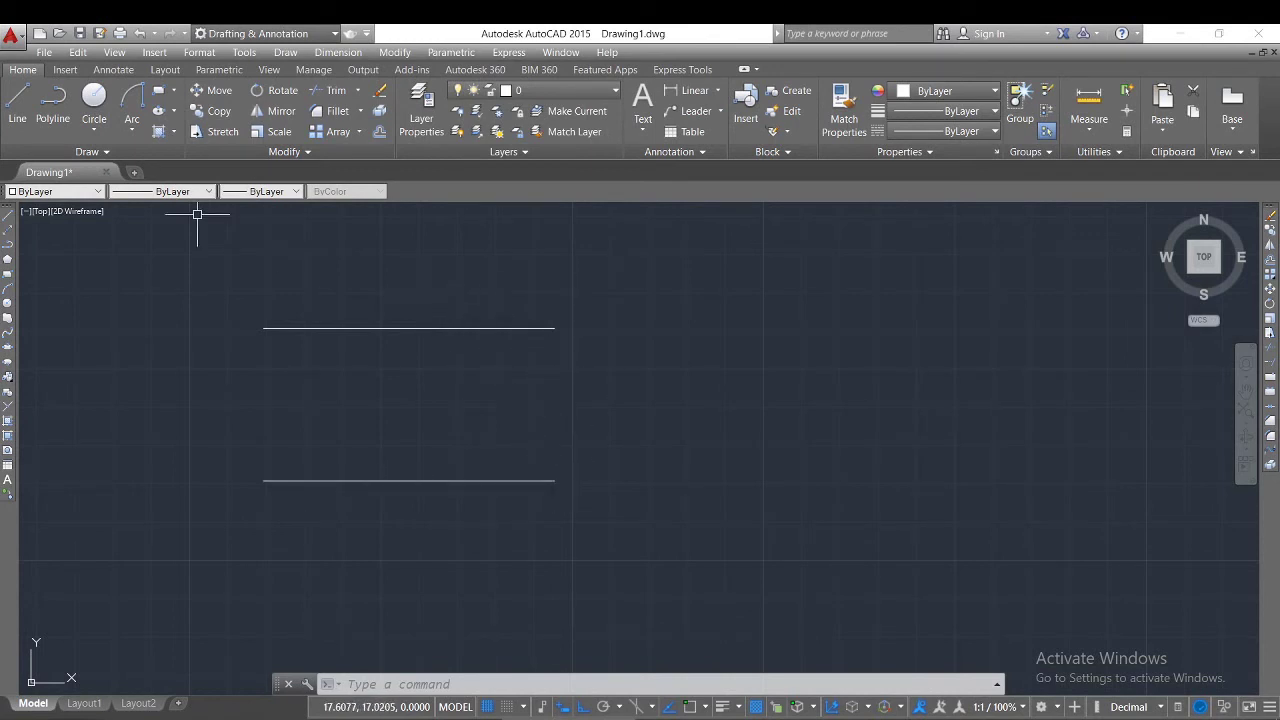
left_click(134, 133)
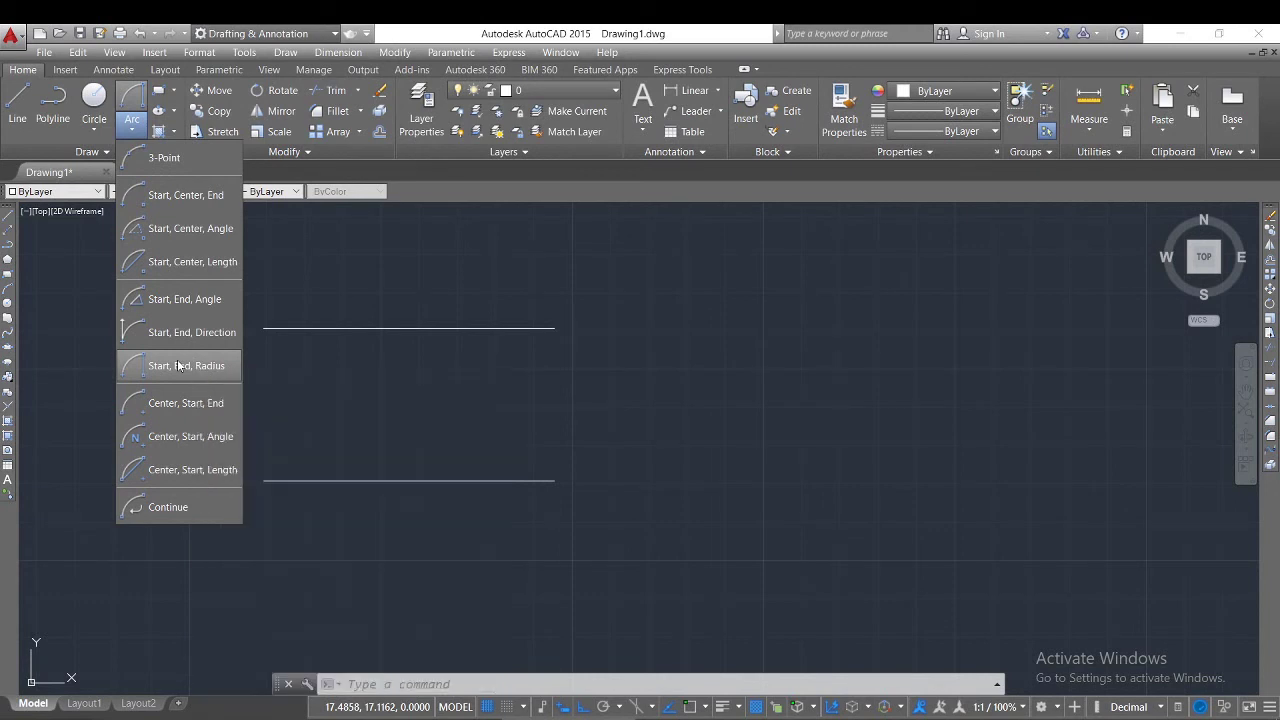
left_click(178, 366)
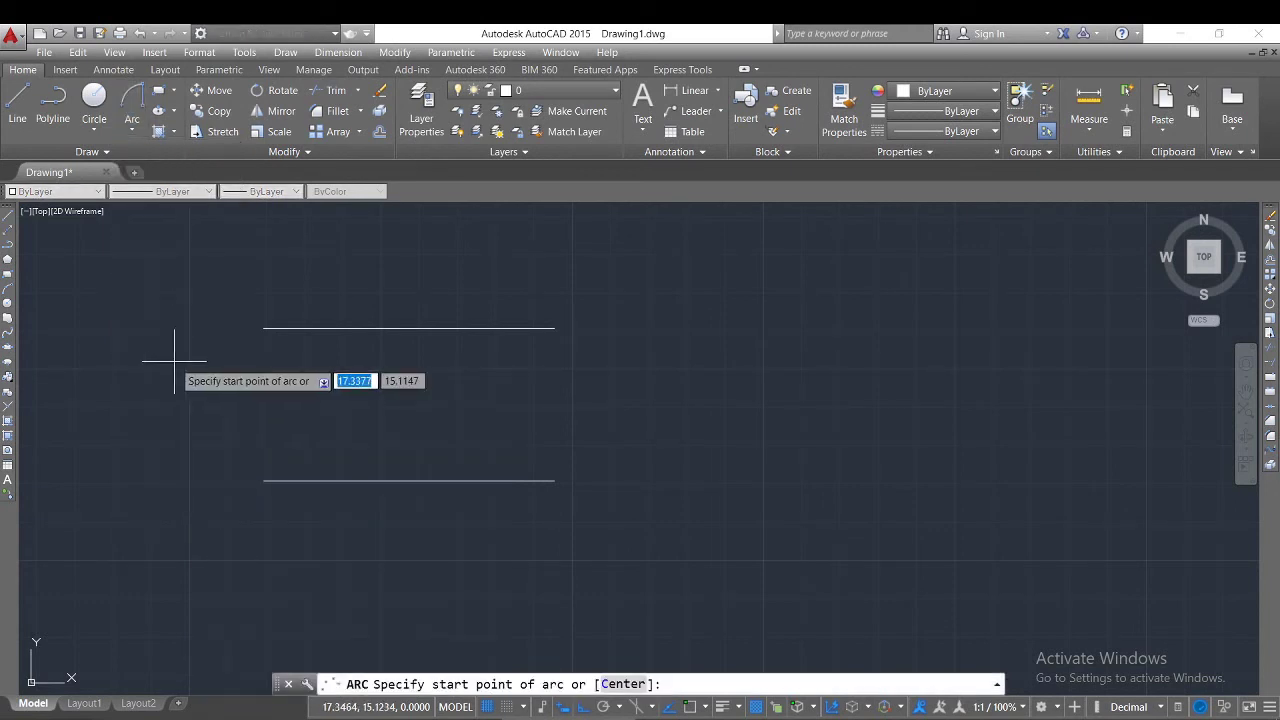
left_click(554, 481)
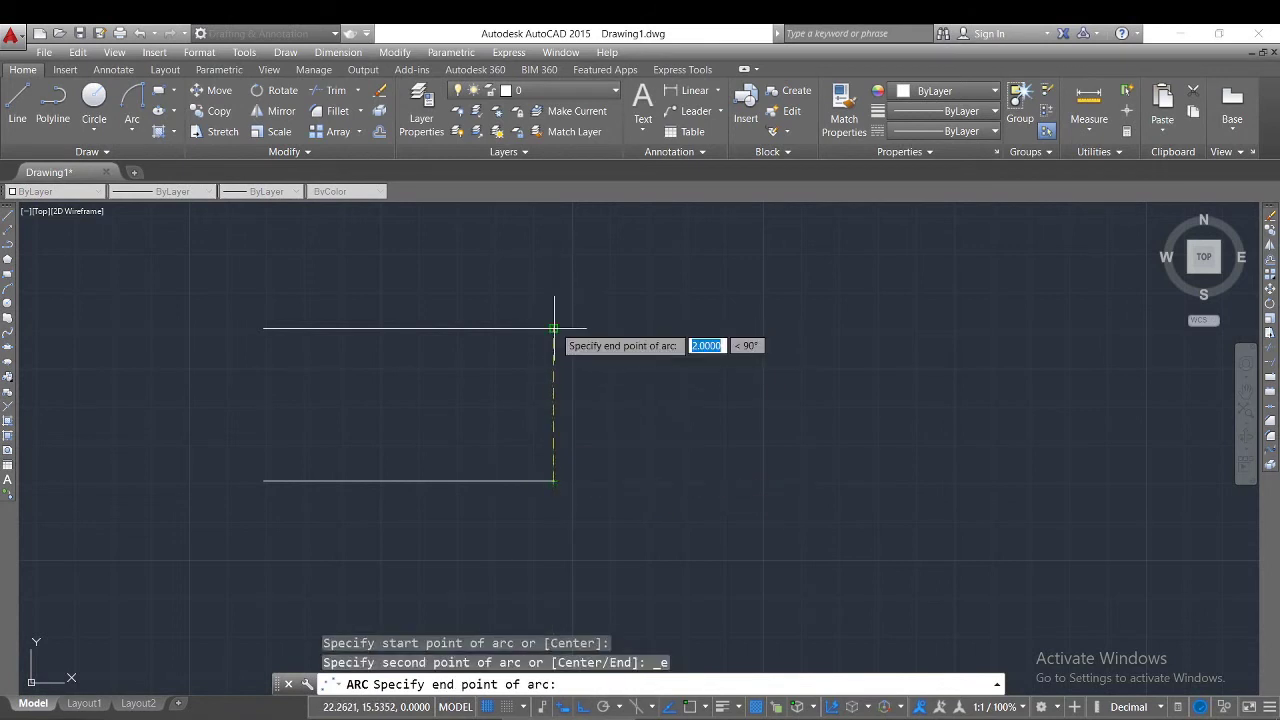
left_click(555, 327)
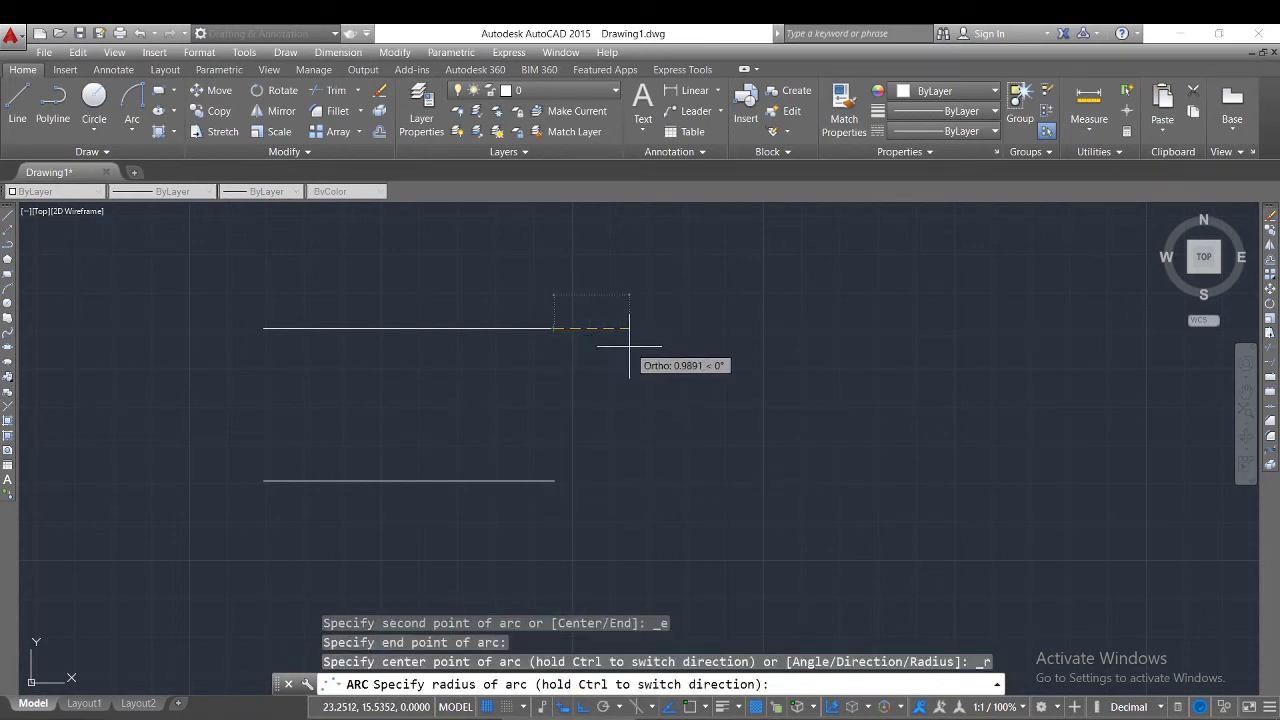
type("1")
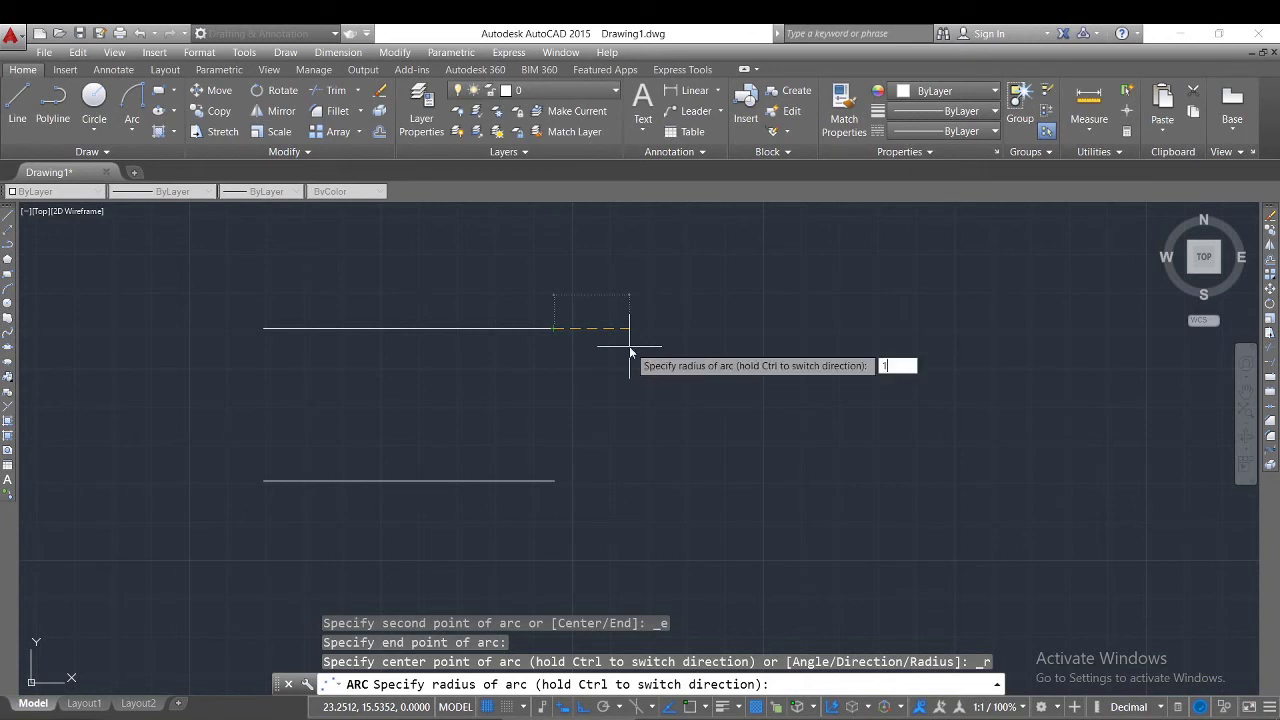
key("Return")
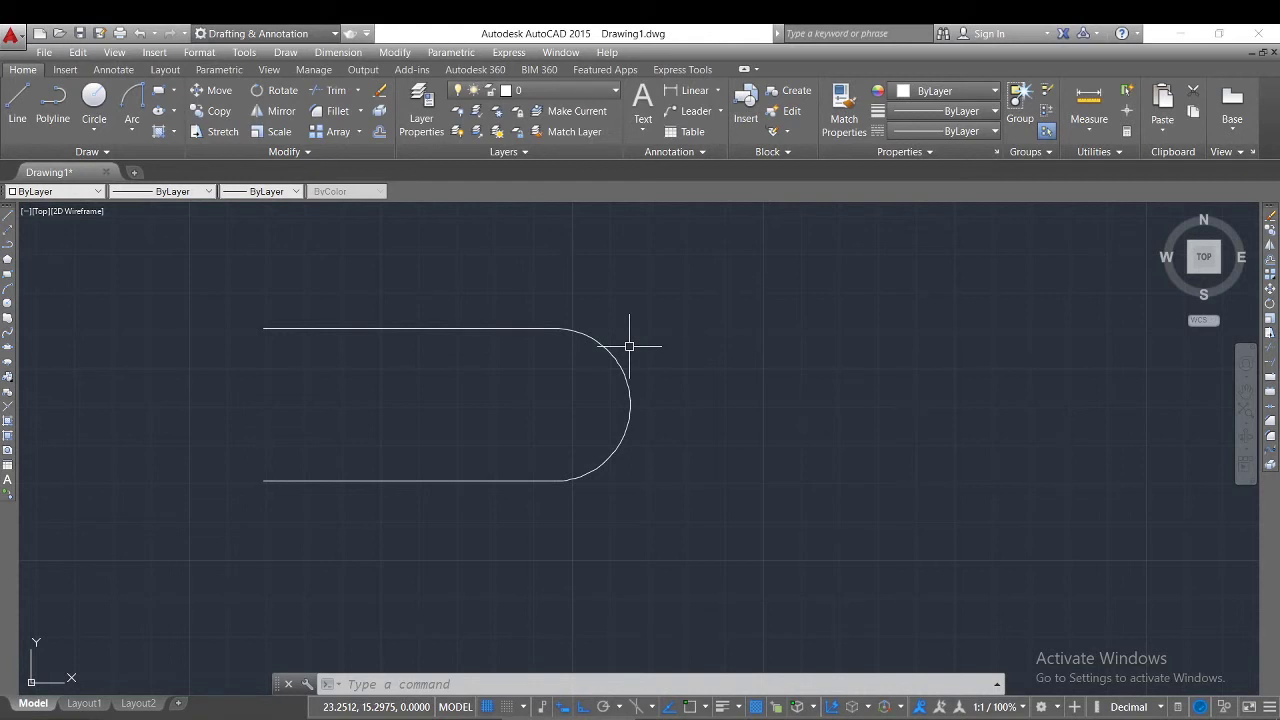
left_click(133, 137)
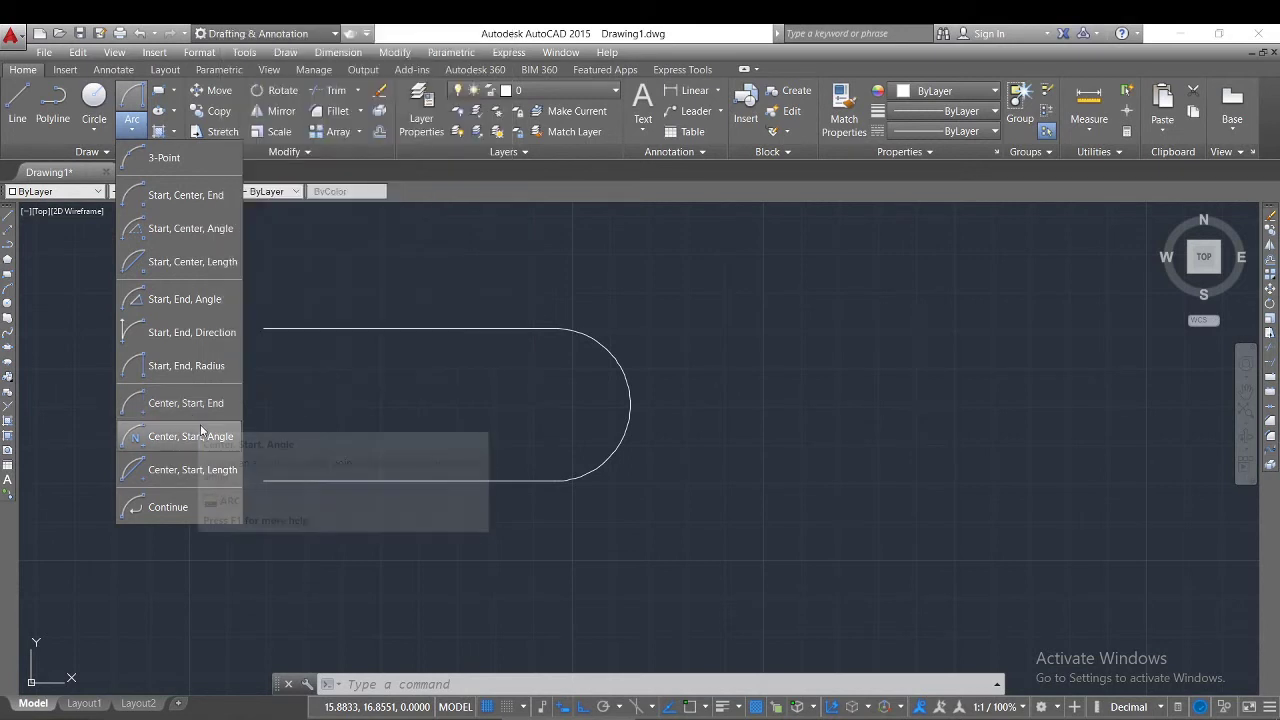
left_click(173, 510)
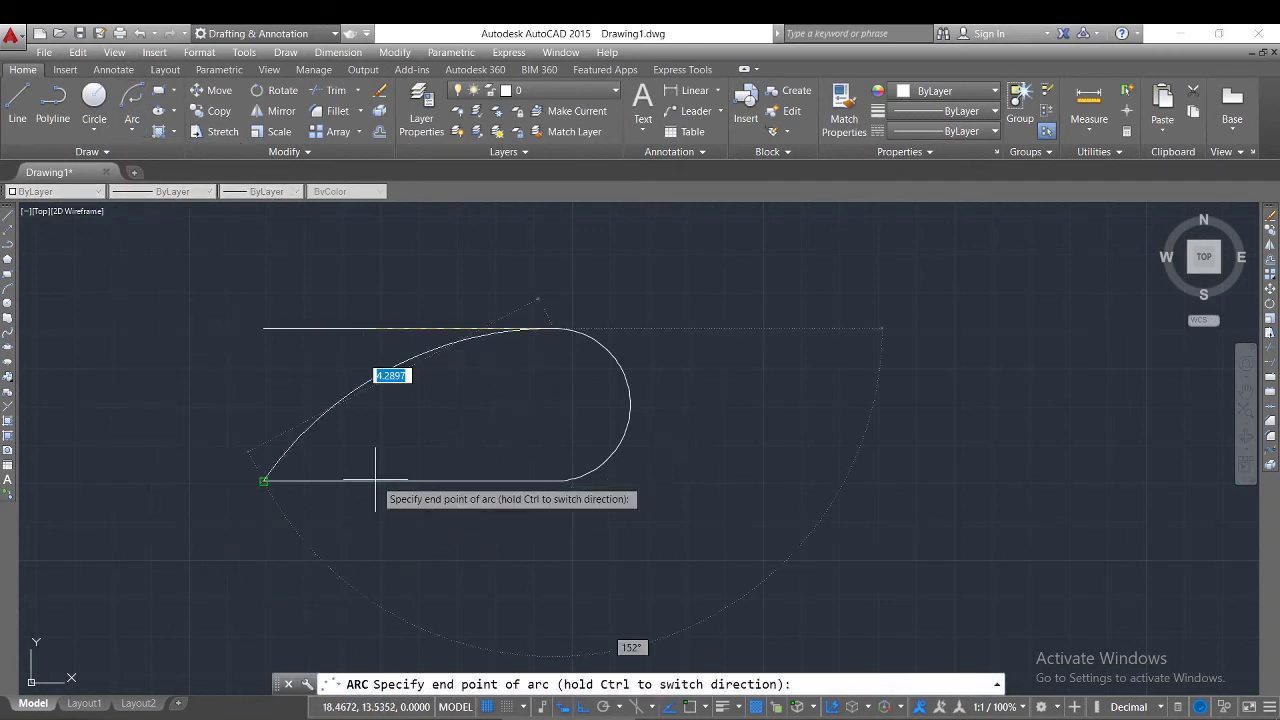
key("Escape")
Step: Erase the two parallel lines and the radius arc to clear the drawing
key("ctrl+a")
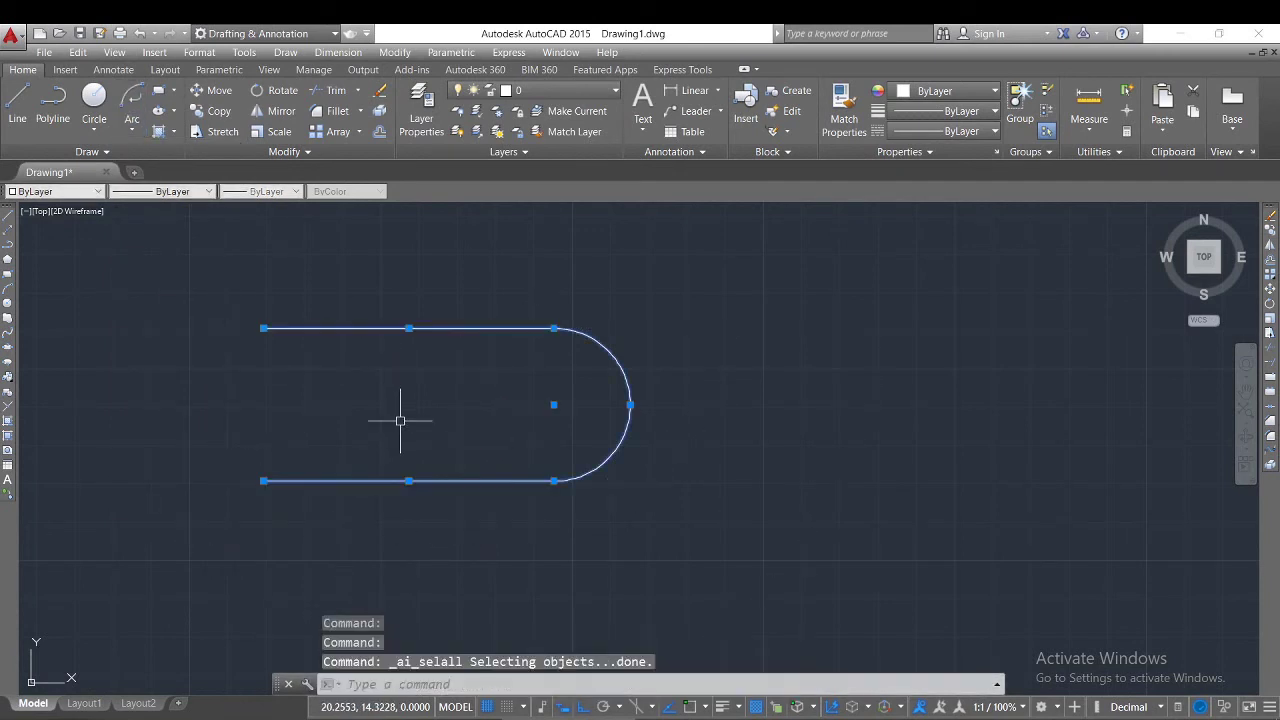
key("Delete")
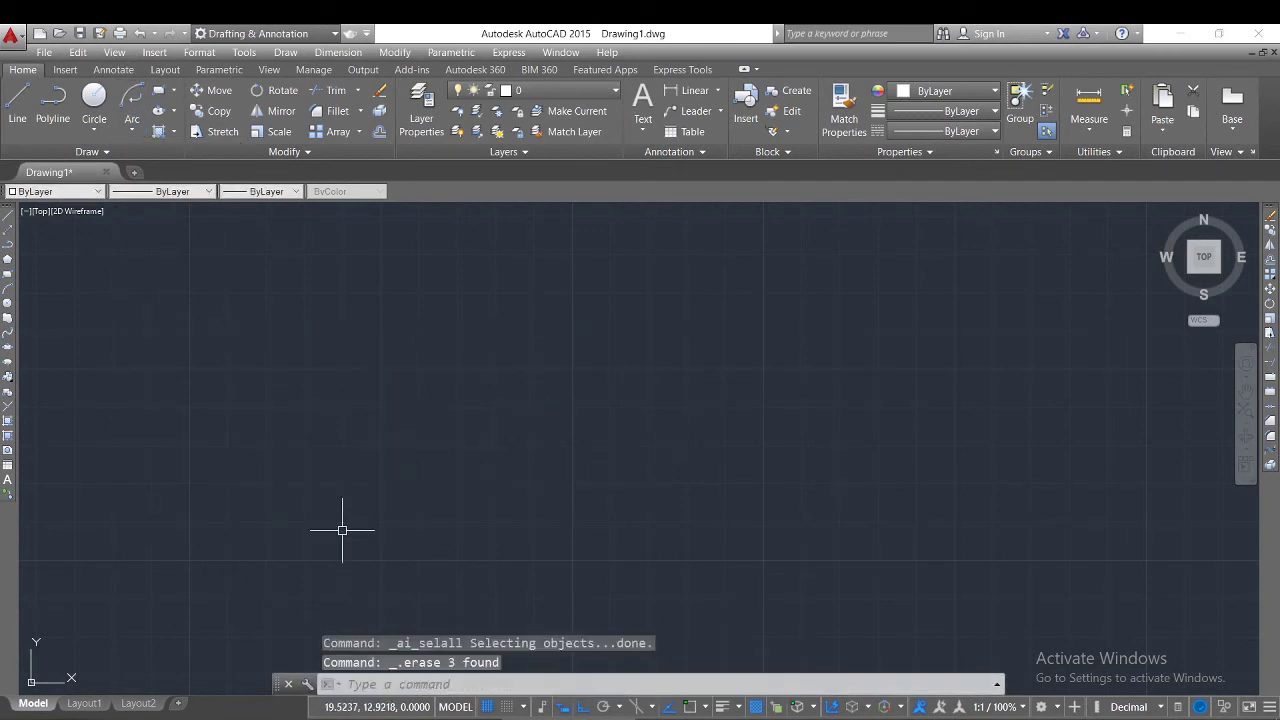
Step: Draw an upward-bulging 3-Point arc about 2.8 units wide, ending at about (22.37, 13.69)
left_click(132, 126)
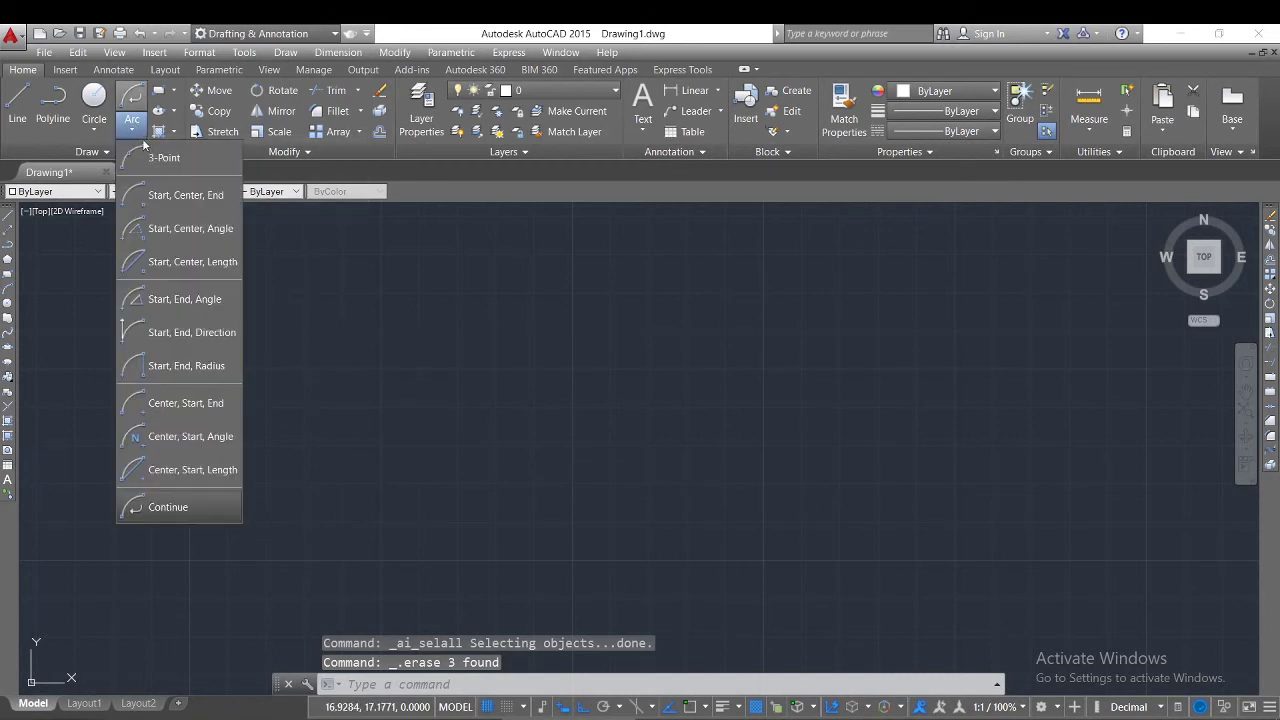
left_click(153, 157)
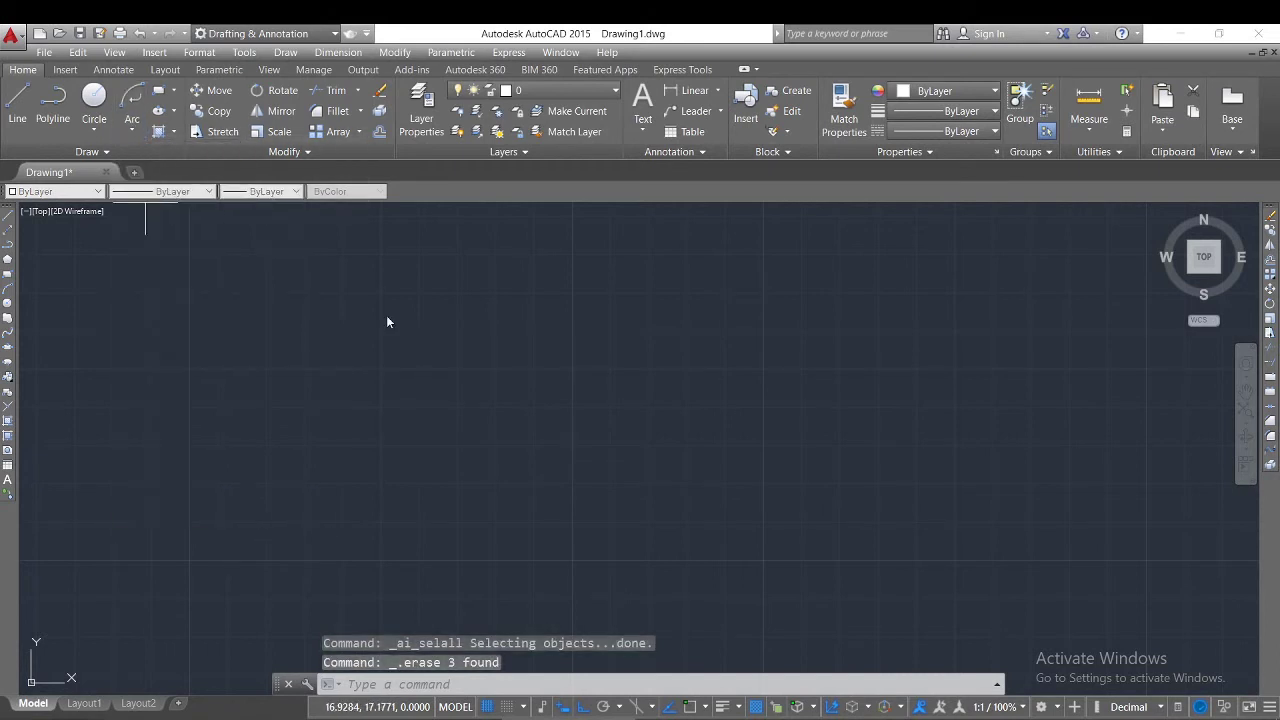
left_click(349, 453)
left_click(563, 453)
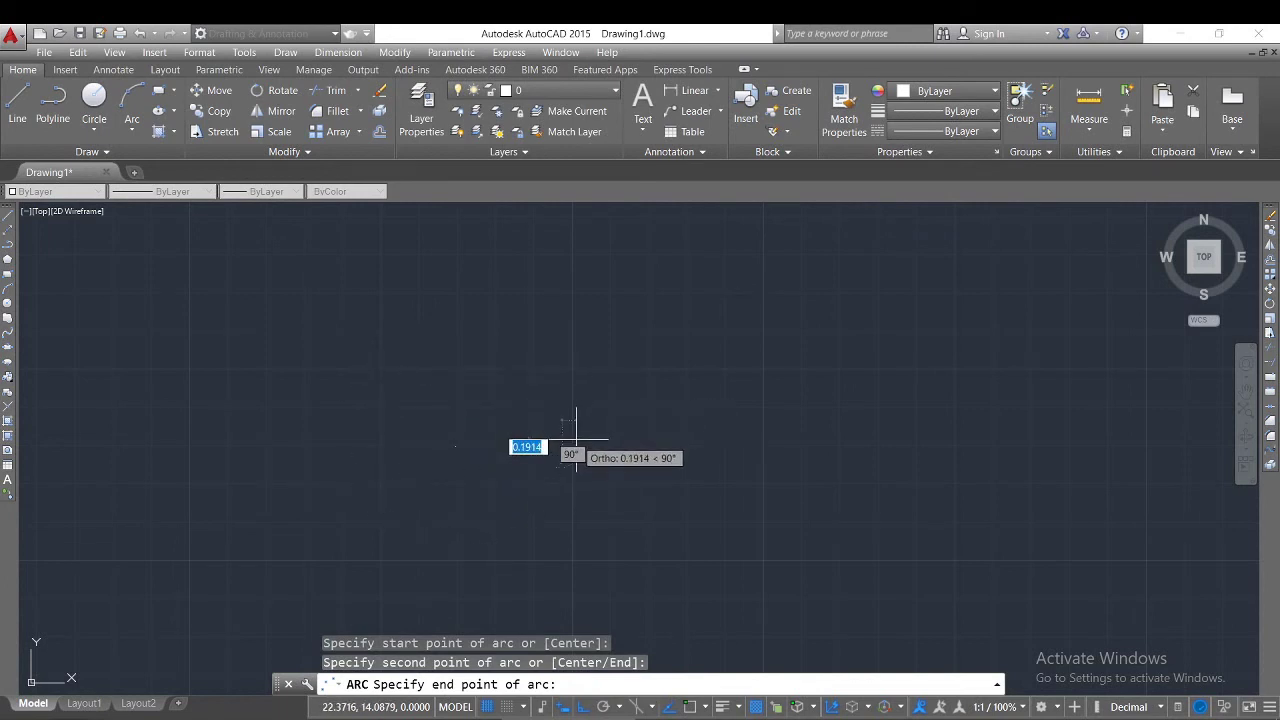
left_click(562, 467)
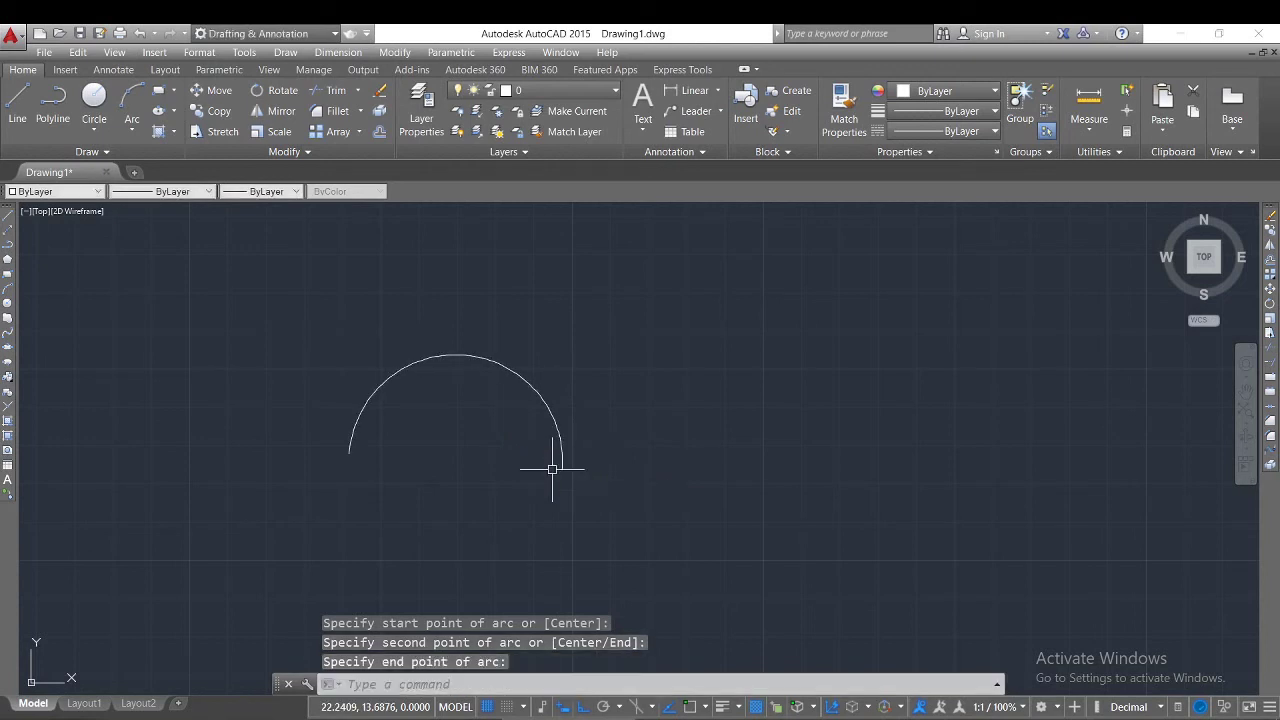
Step: Add a tangent Continue arc from the arc's right end, curving below and ending about 2 units to the right
scroll(389, 324, "down", 4)
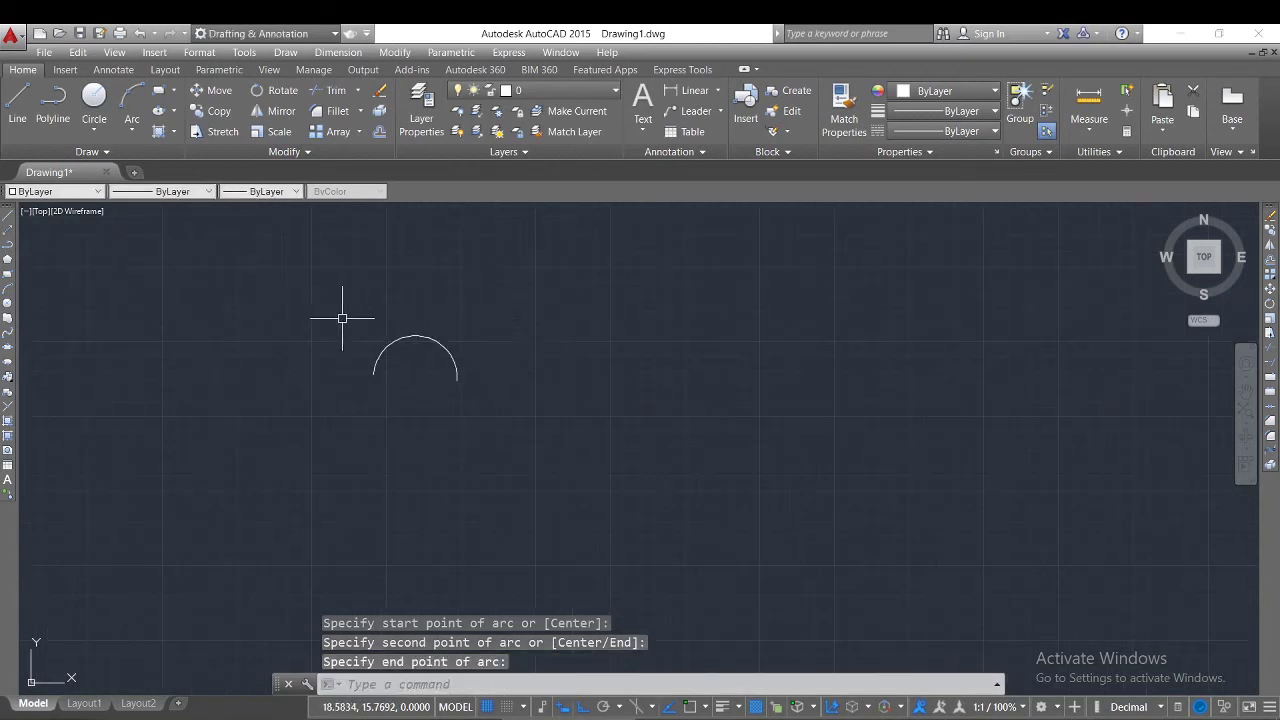
scroll(491, 426, "down", 3)
scroll(526, 349, "up", 3)
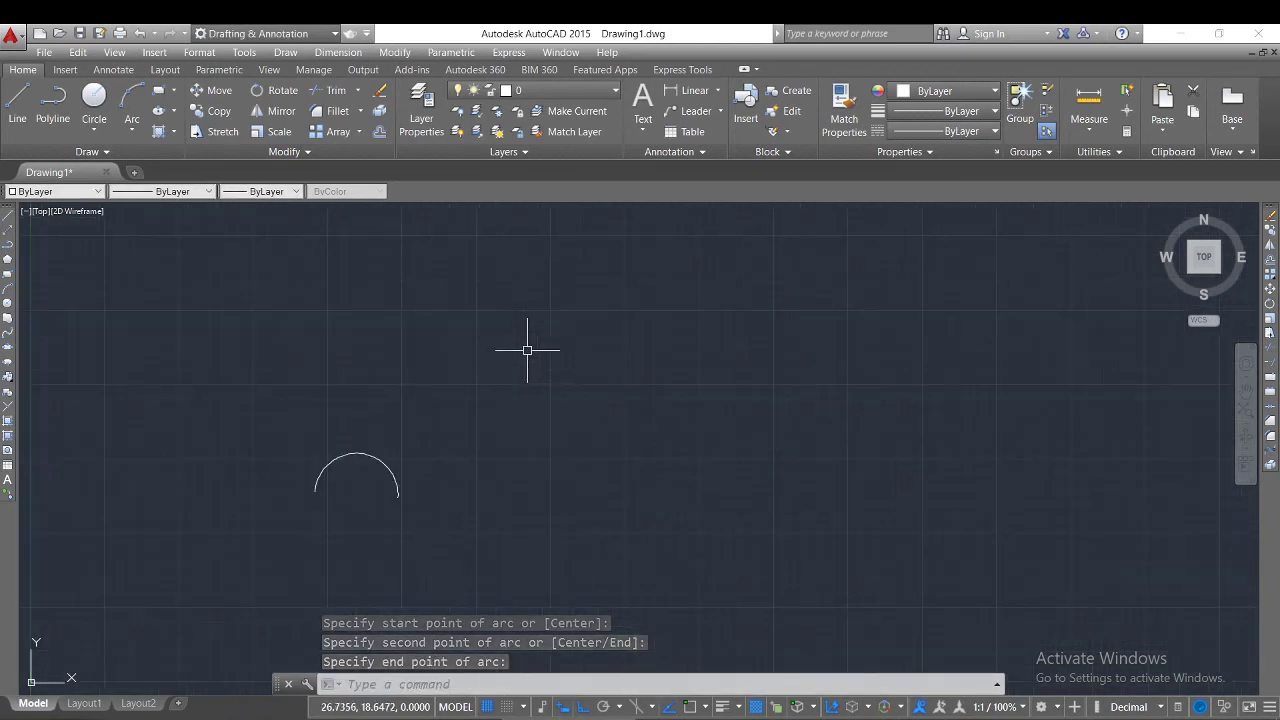
left_click(132, 127)
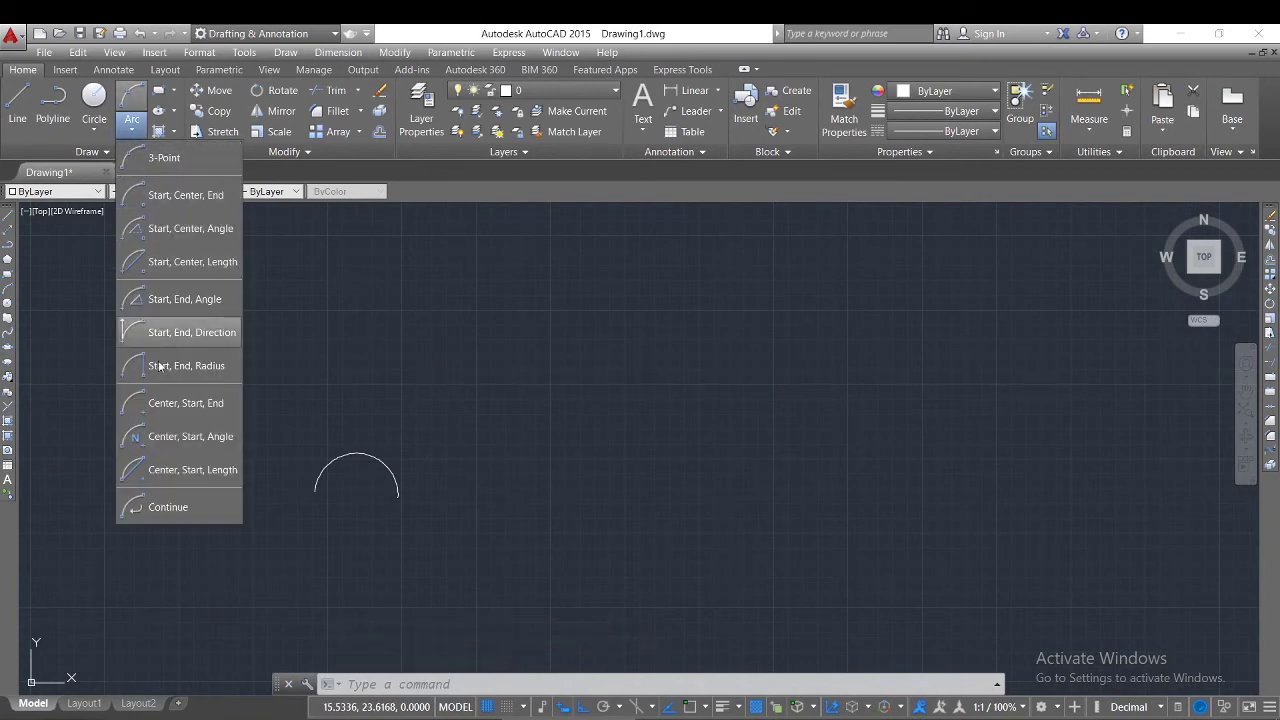
left_click(183, 507)
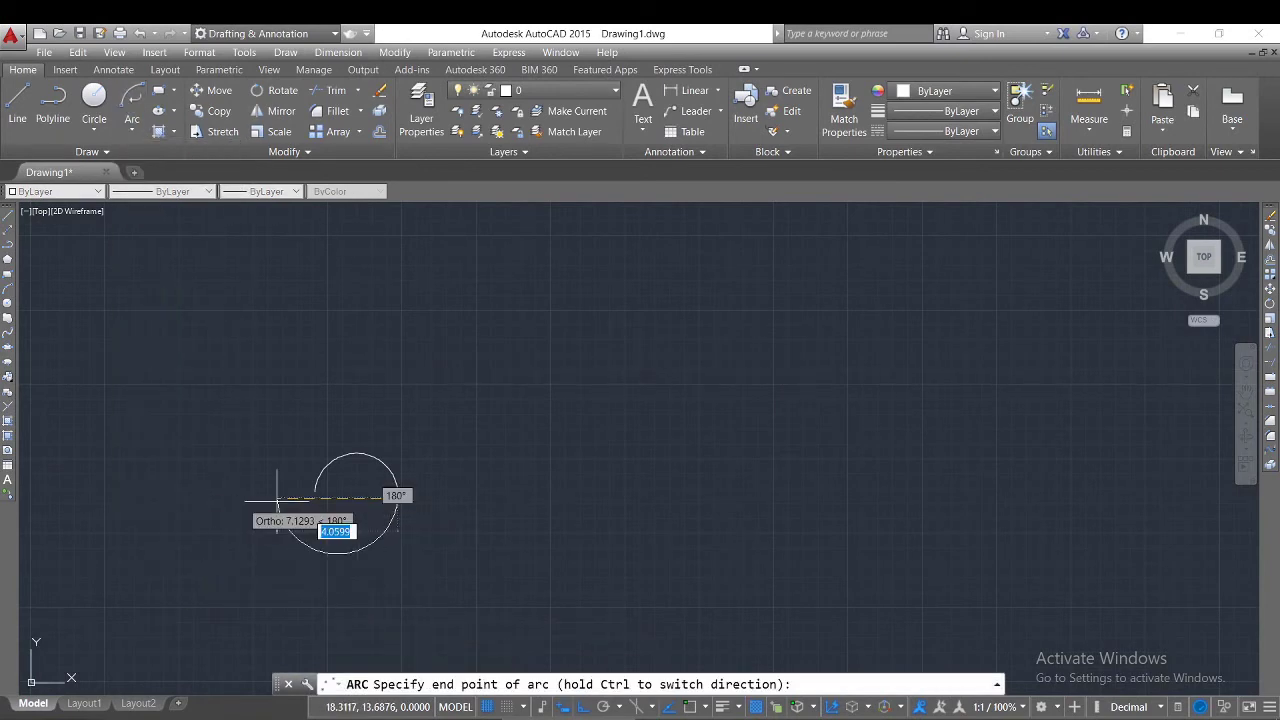
left_click(456, 505)
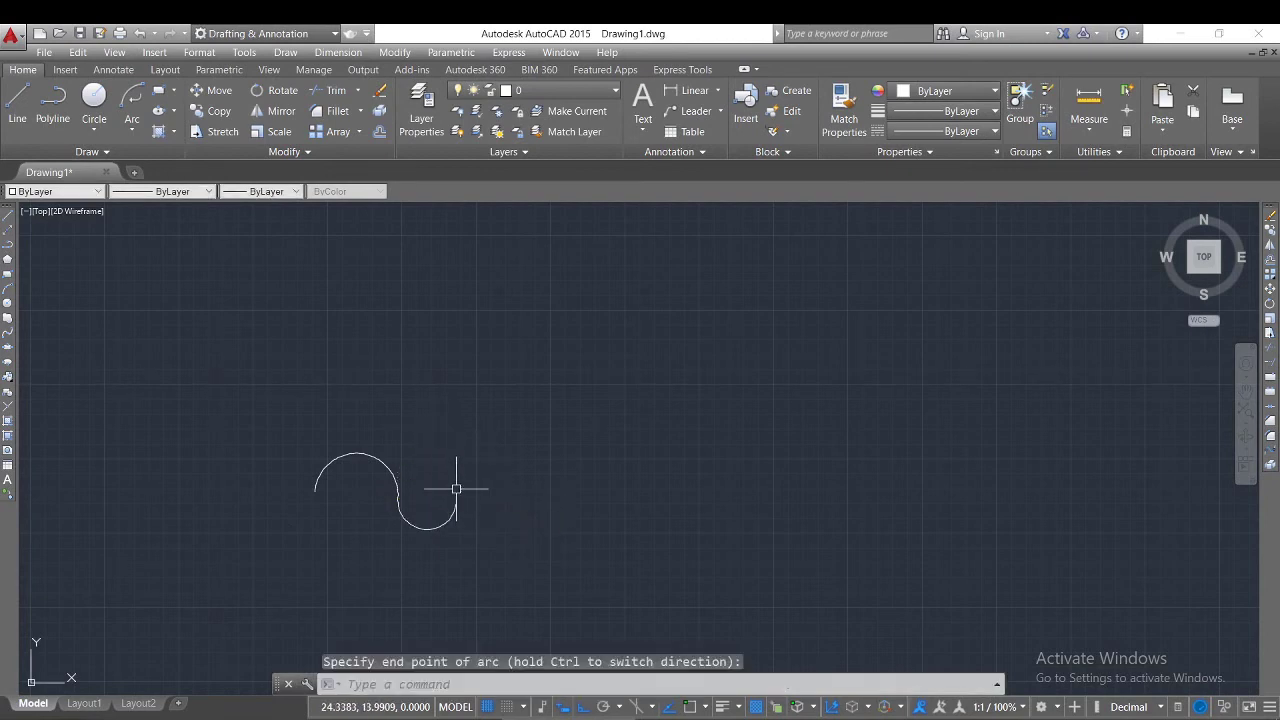
Step: Extend the curve outward as a spiral with three more Continue arcs spanning about 6.1, 7.4 and 9.3 units
left_click(131, 129)
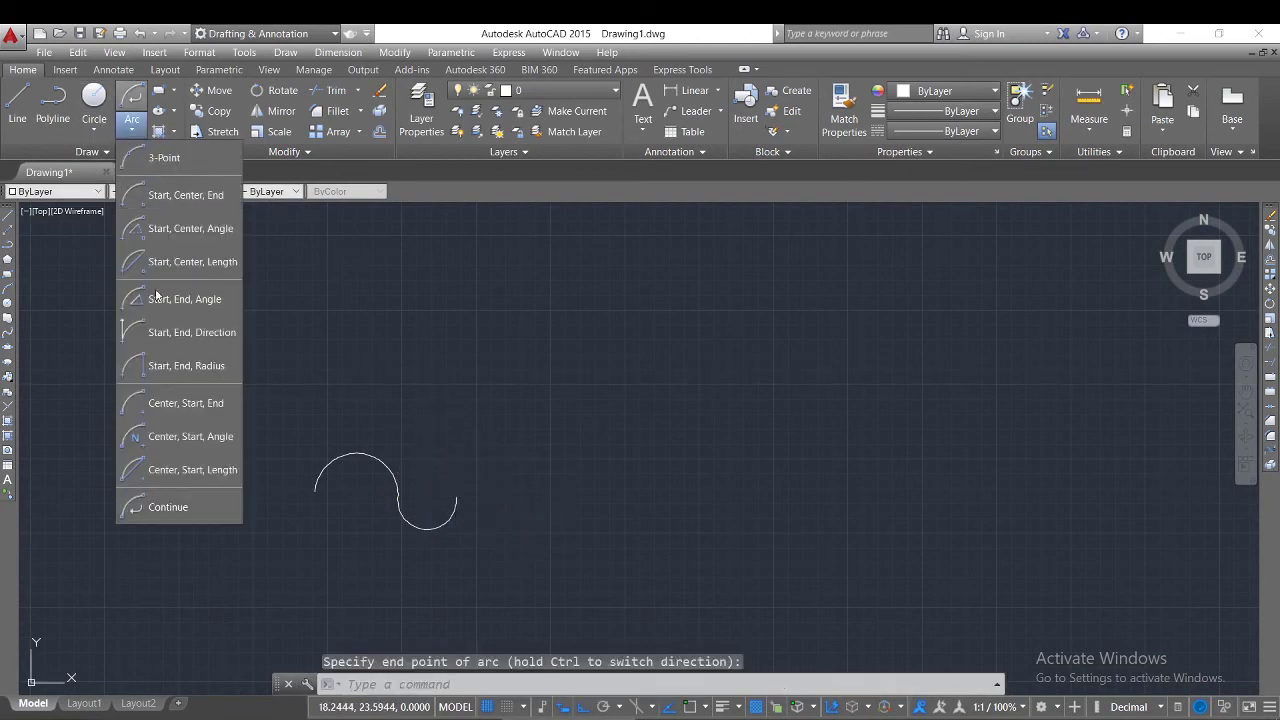
left_click(196, 505)
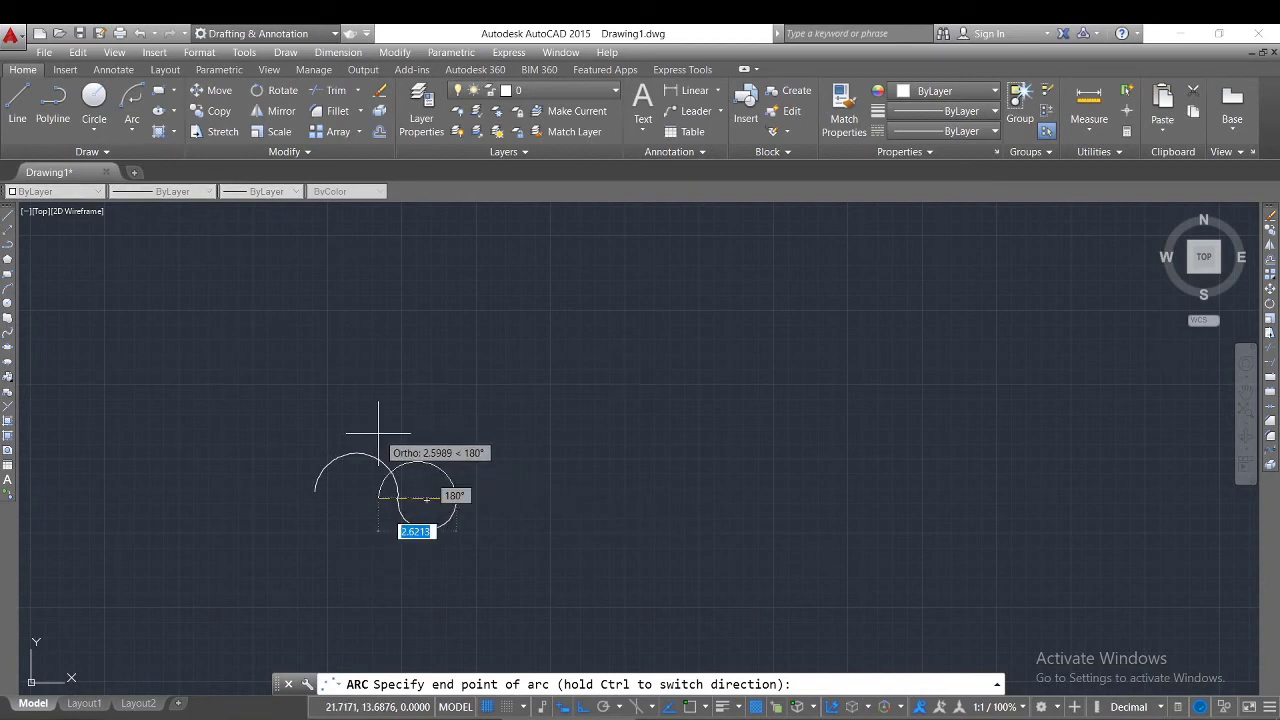
left_click(273, 386)
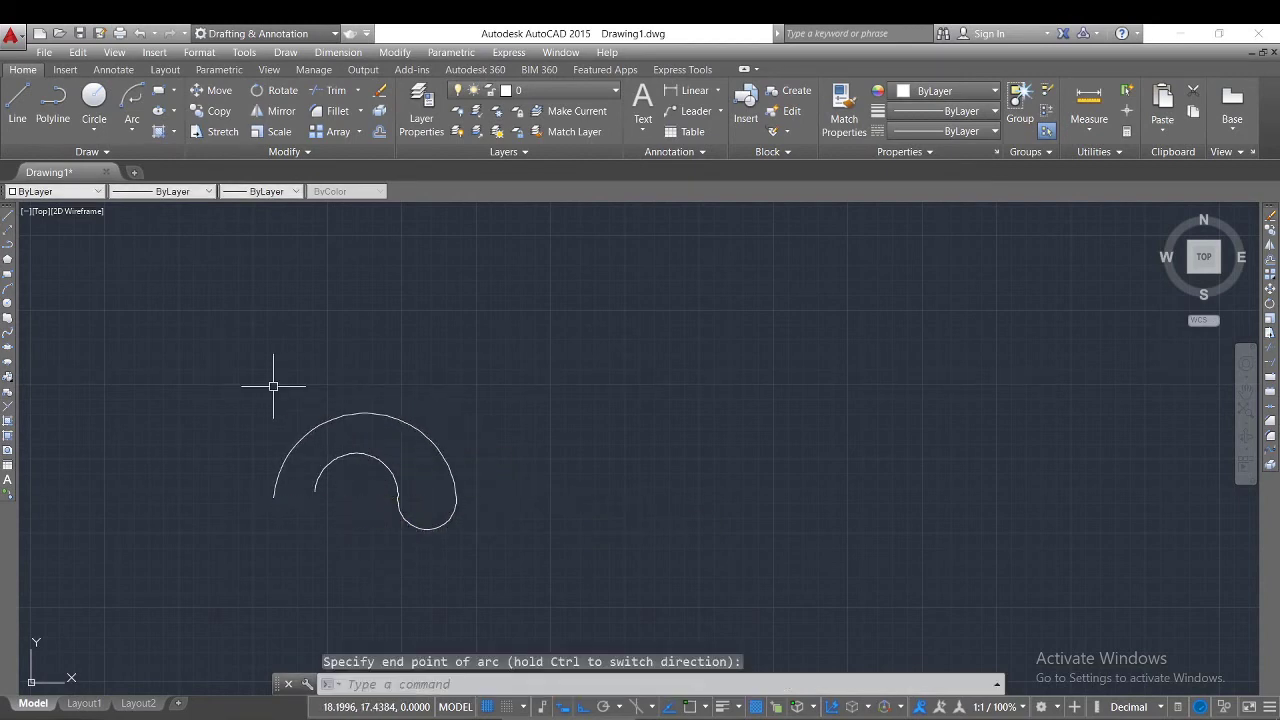
left_click(137, 134)
left_click(134, 506)
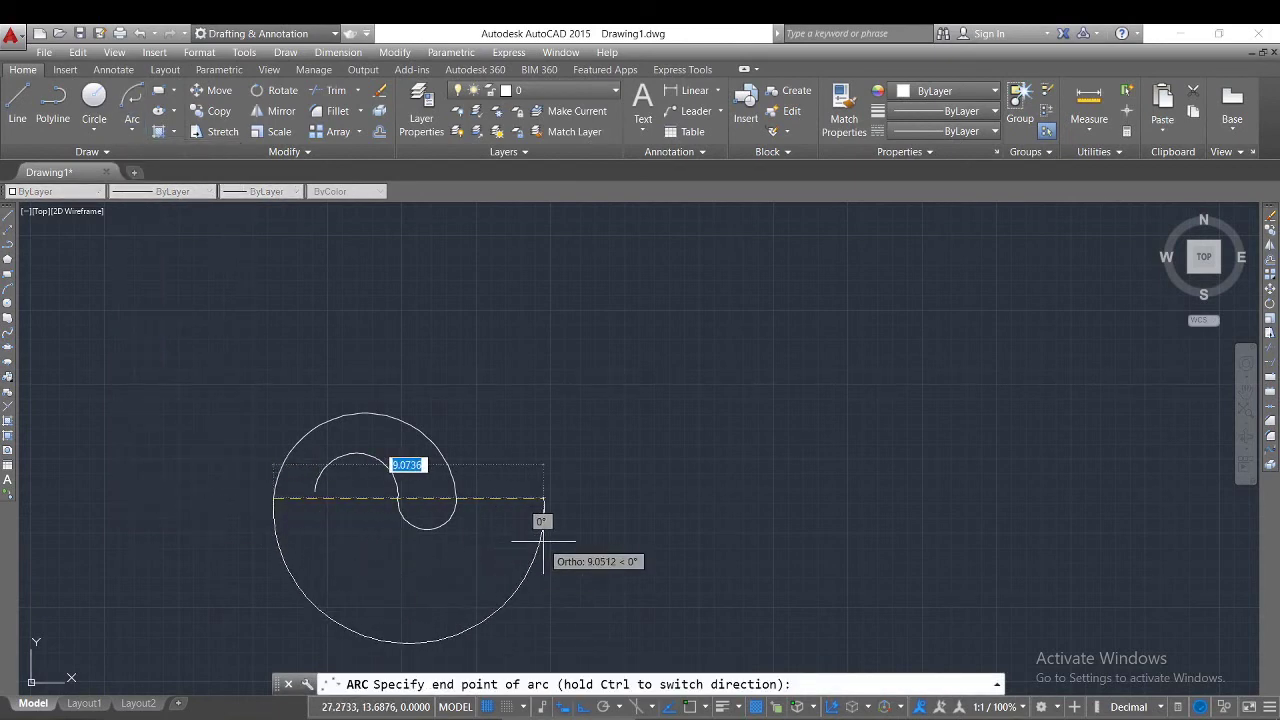
left_click(497, 519)
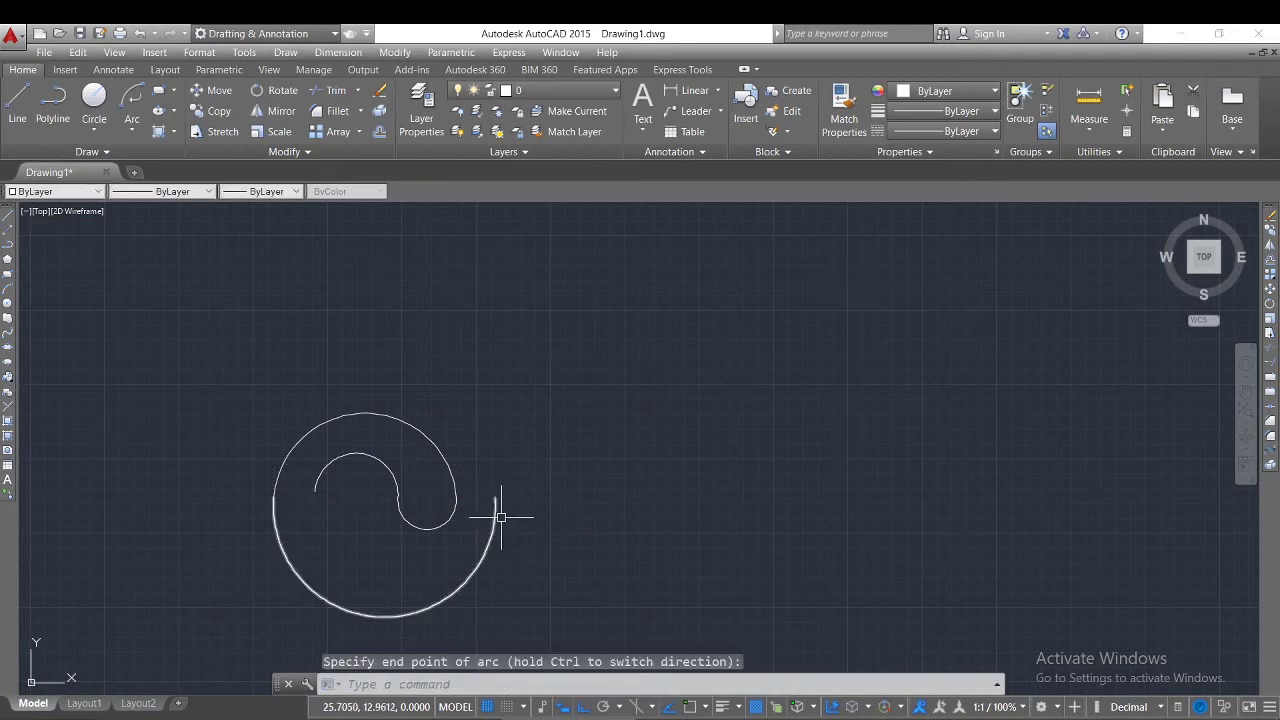
left_click(130, 132)
left_click(186, 507)
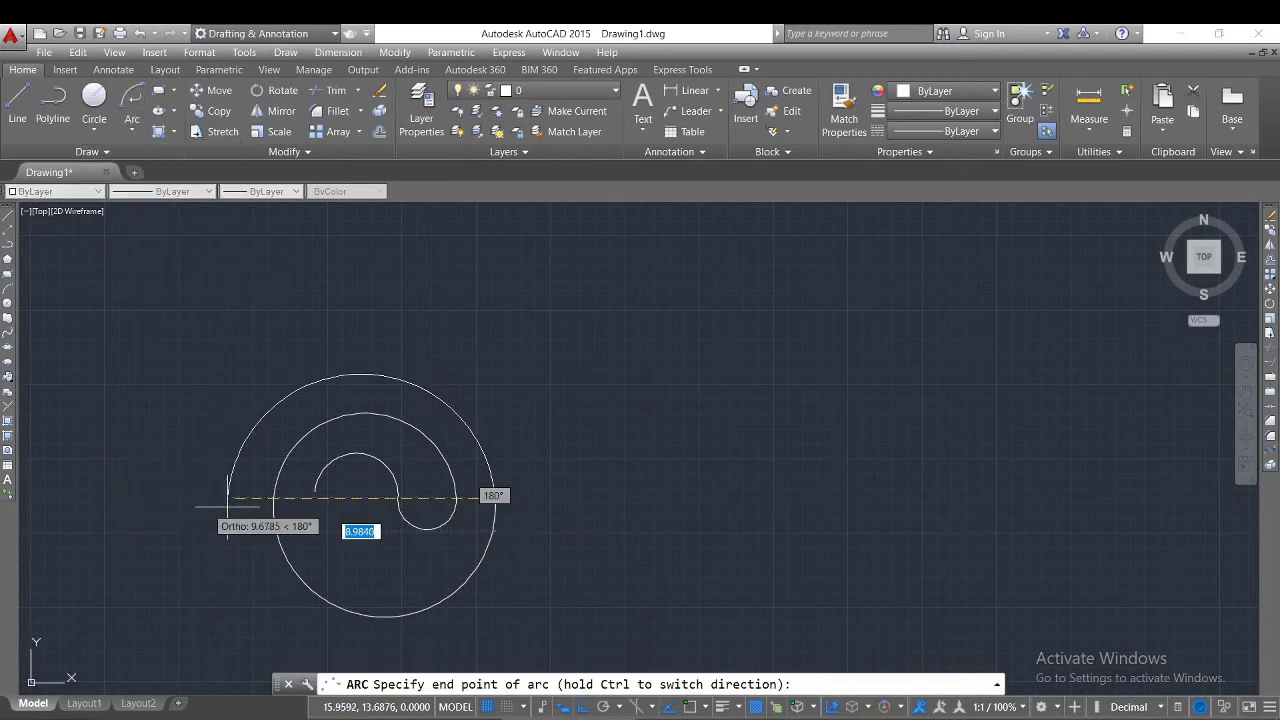
left_click(218, 418)
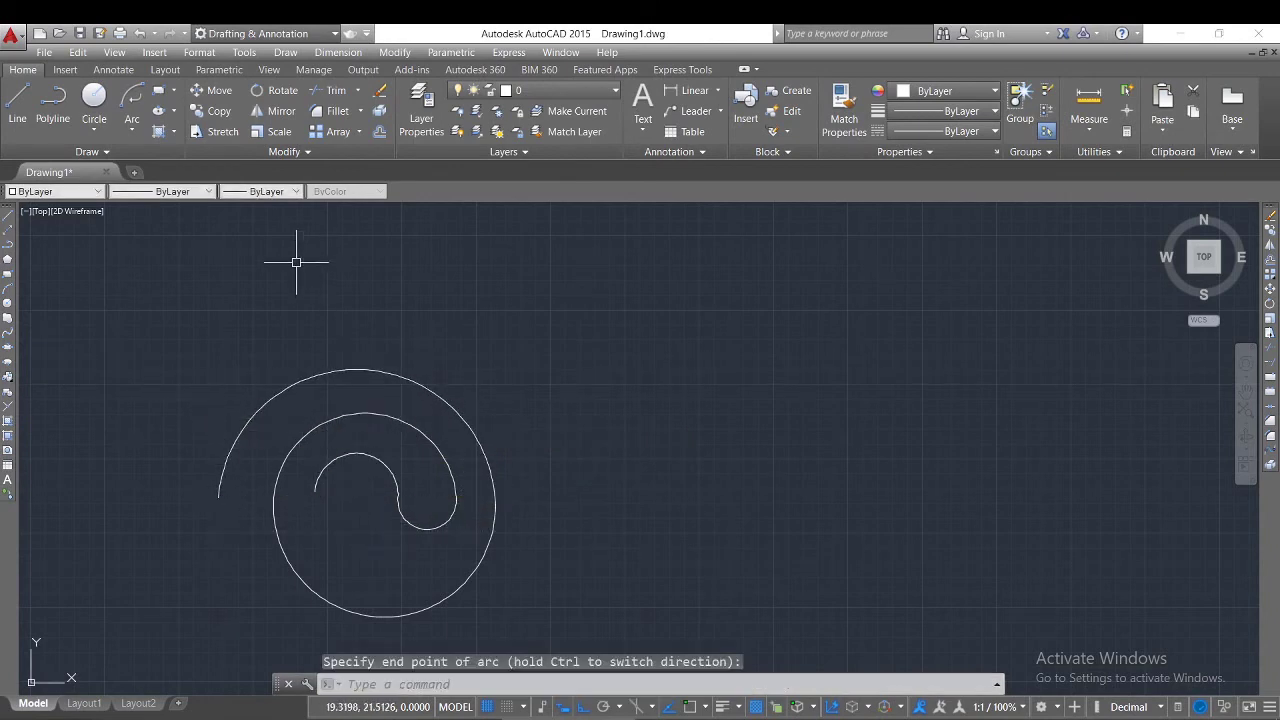
Step: Draw a 3-Point arc from the spiral's inner end through about (21.92, 13.90), ending at about (21.92, 11.62)
left_click(130, 104)
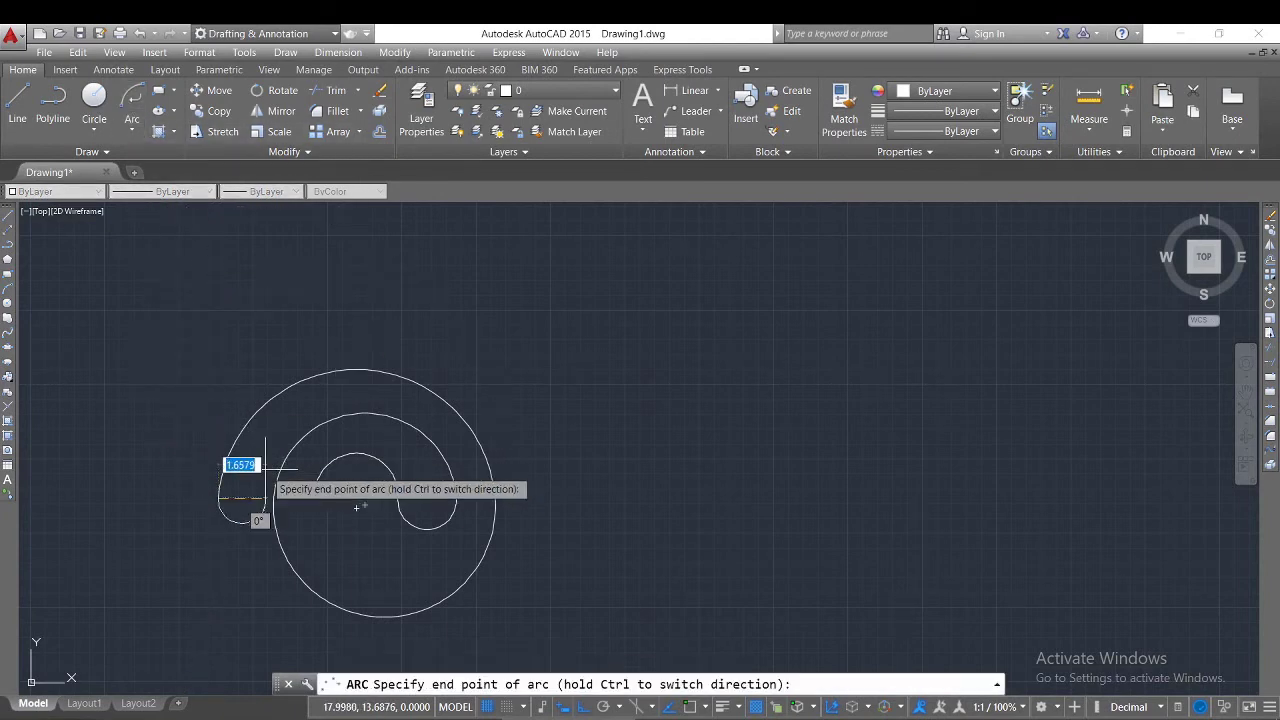
key("Escape")
left_click(131, 131)
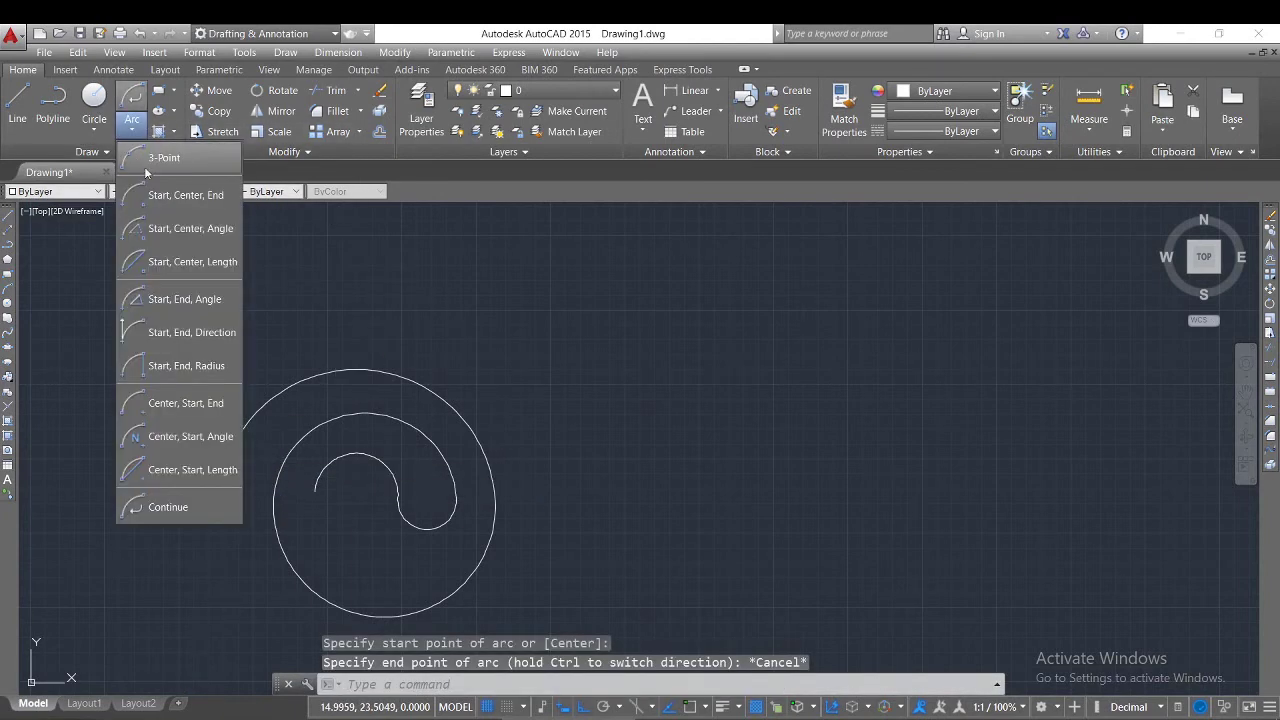
left_click(170, 157)
left_click(315, 490)
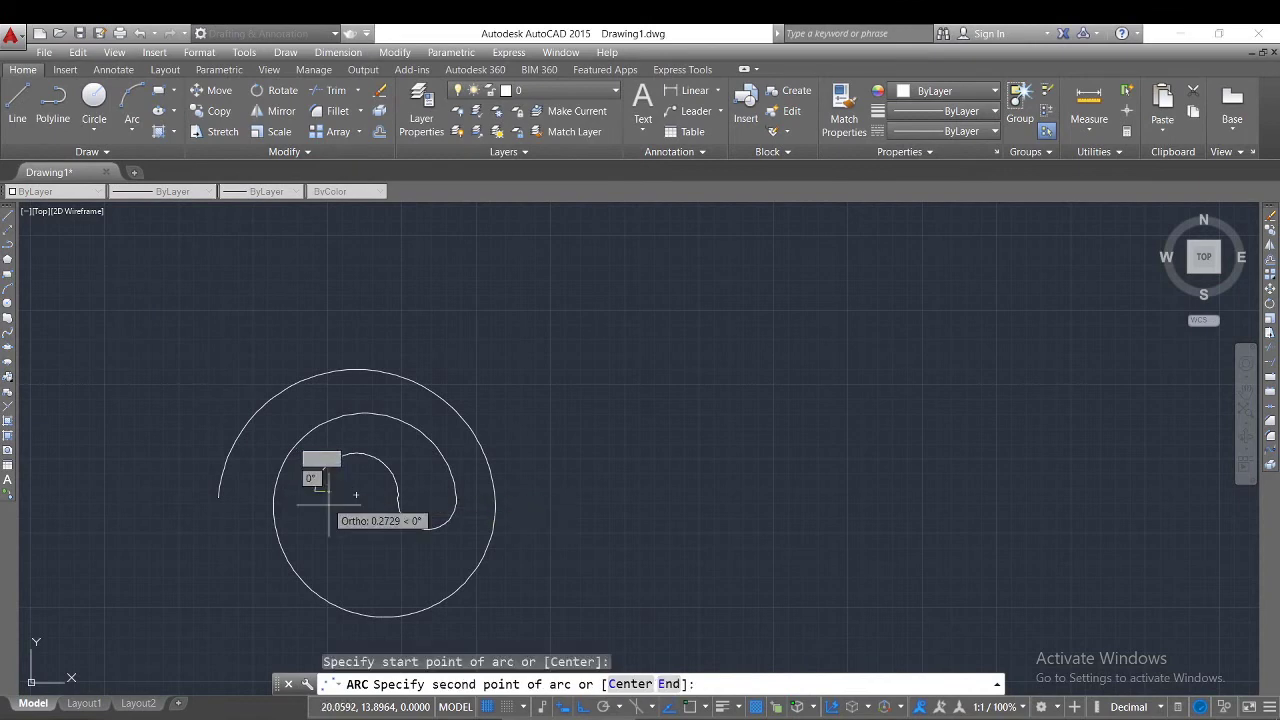
left_click(383, 506)
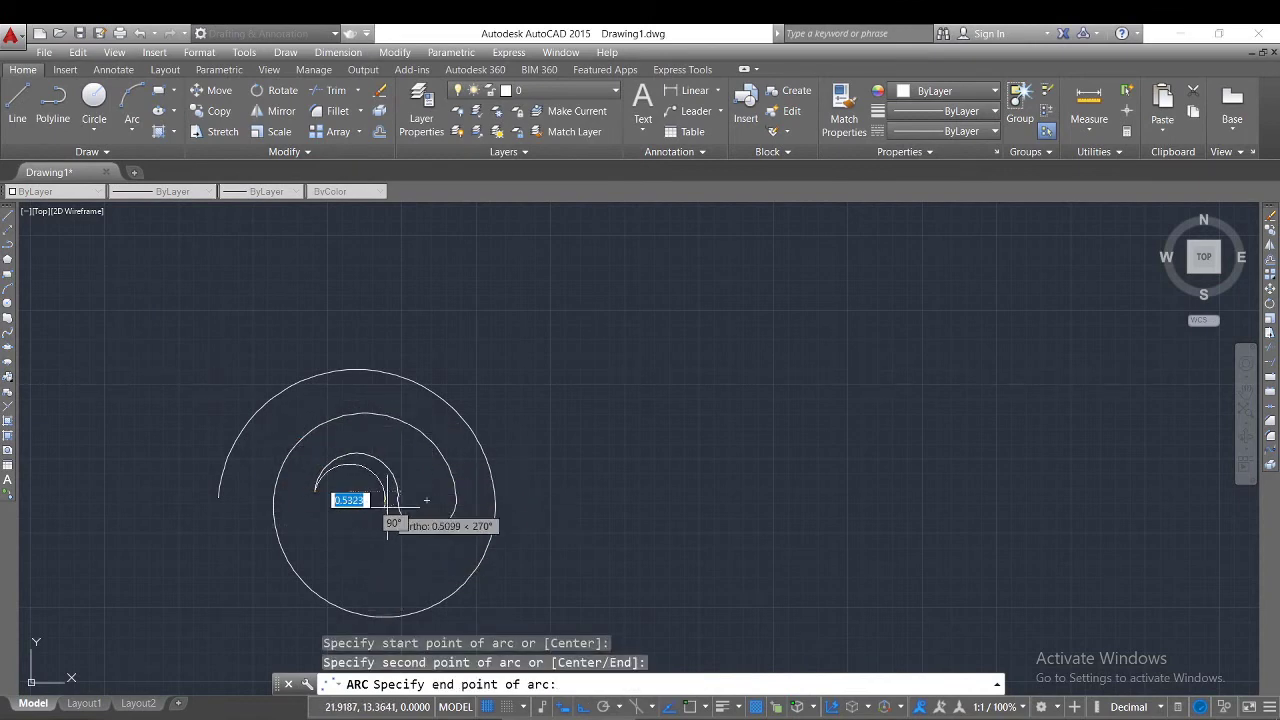
left_click(384, 552)
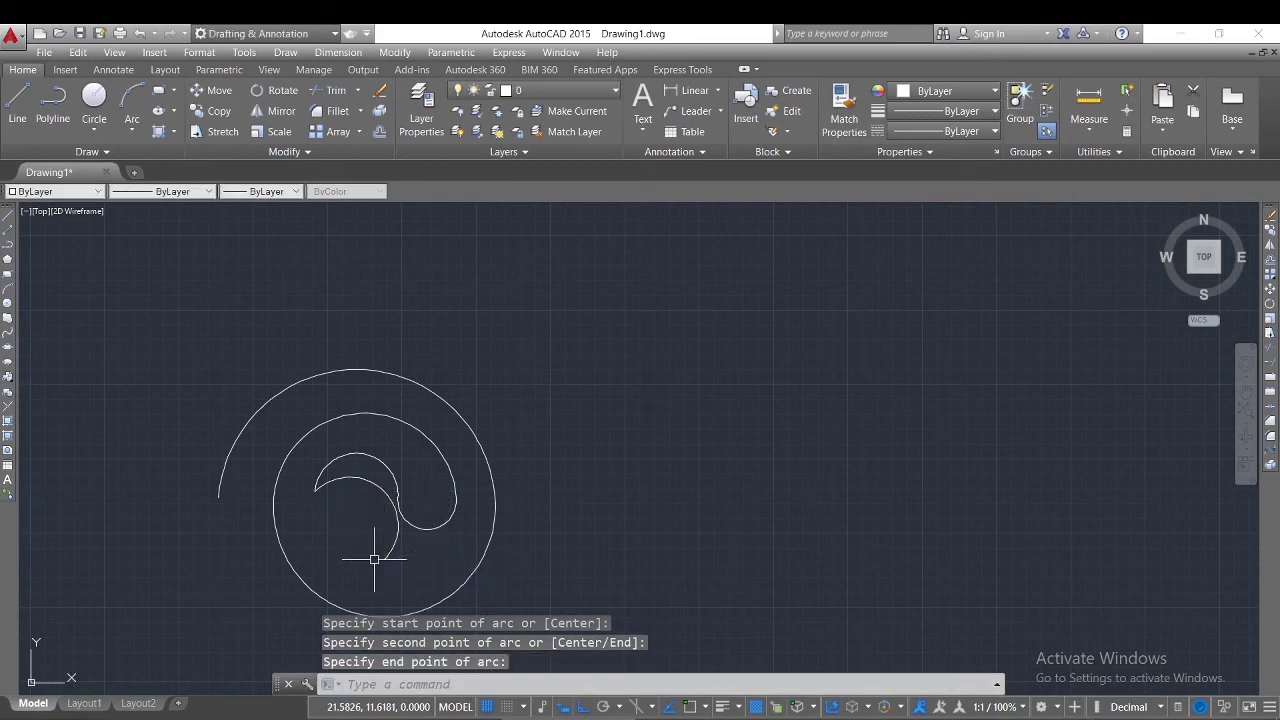
Step: Add a Continue arc from the new arc's lower end, curving below to a point about 2.4 units to the left
left_click(132, 130)
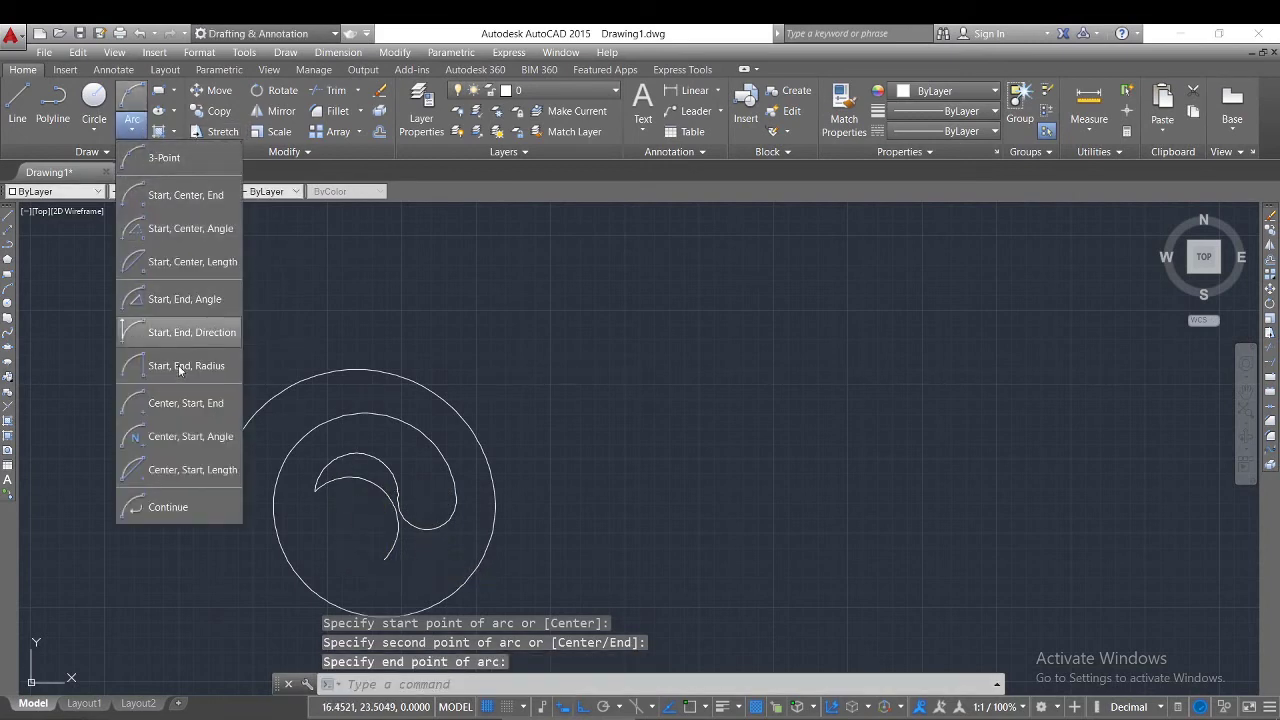
left_click(168, 506)
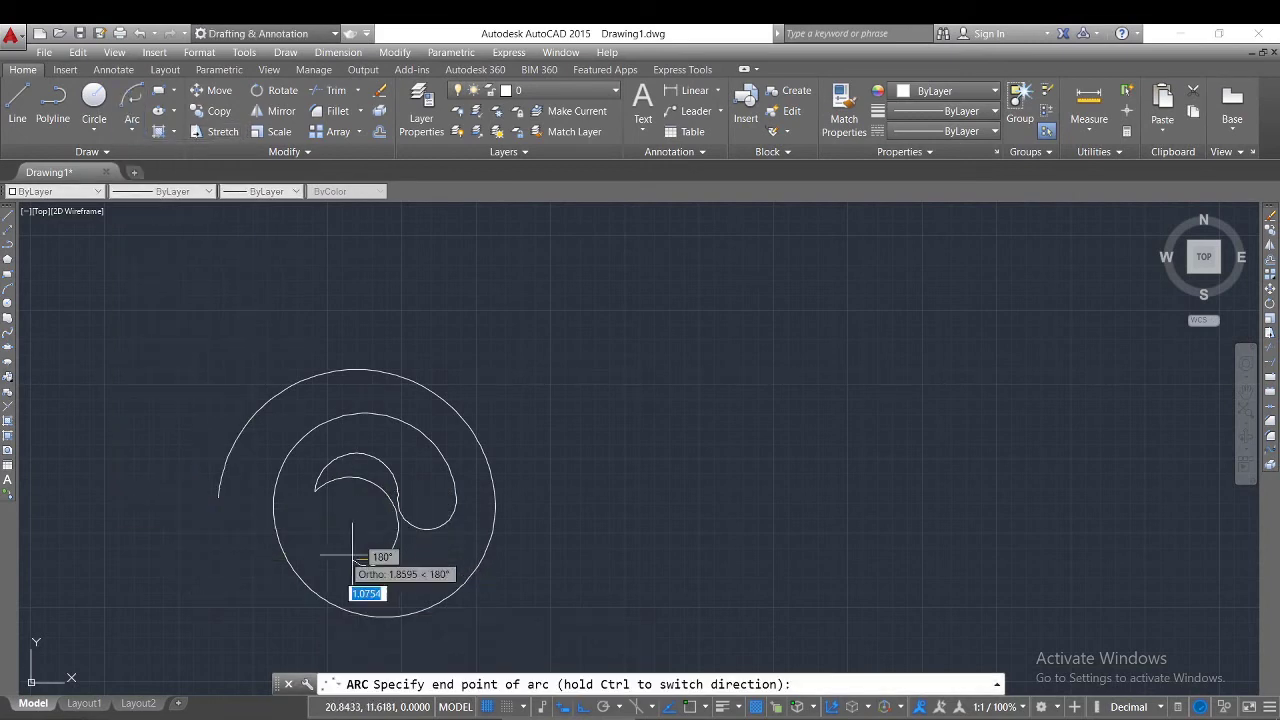
left_click(315, 505)
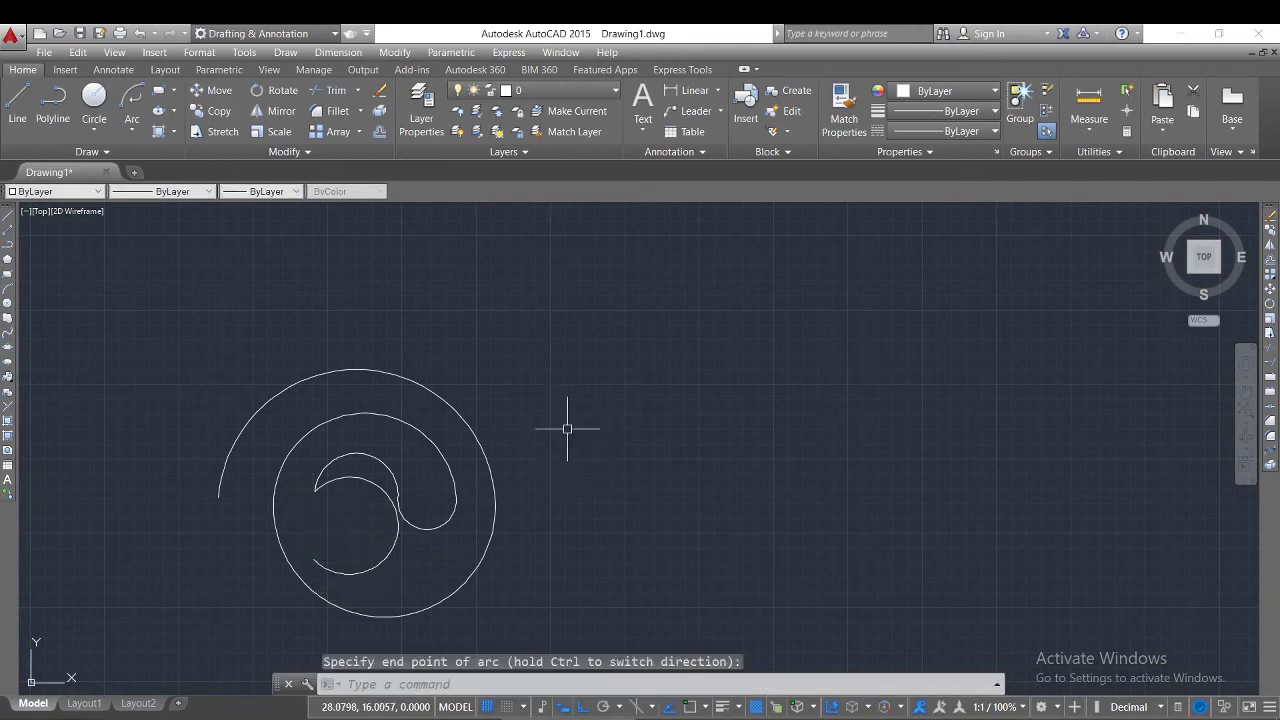
left_click(402, 503)
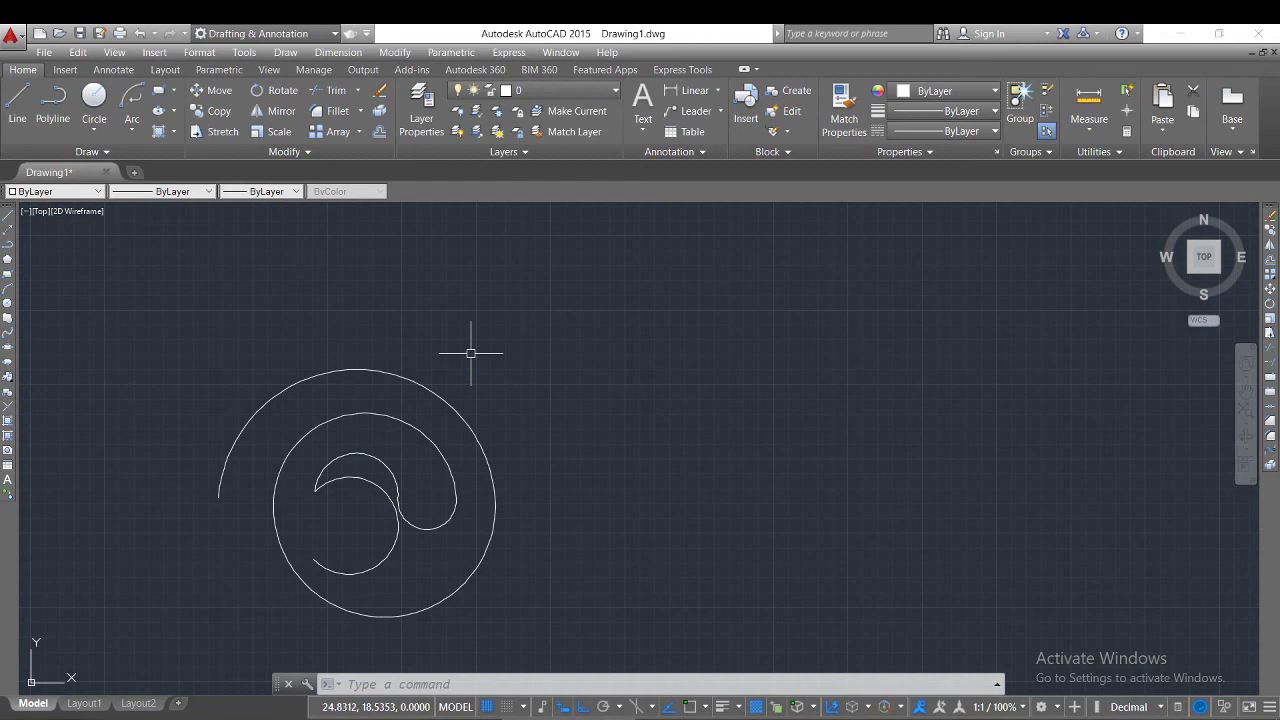
Step: Close AutoCAD without saving the changes to Drawing1.dwg
left_click(1258, 38)
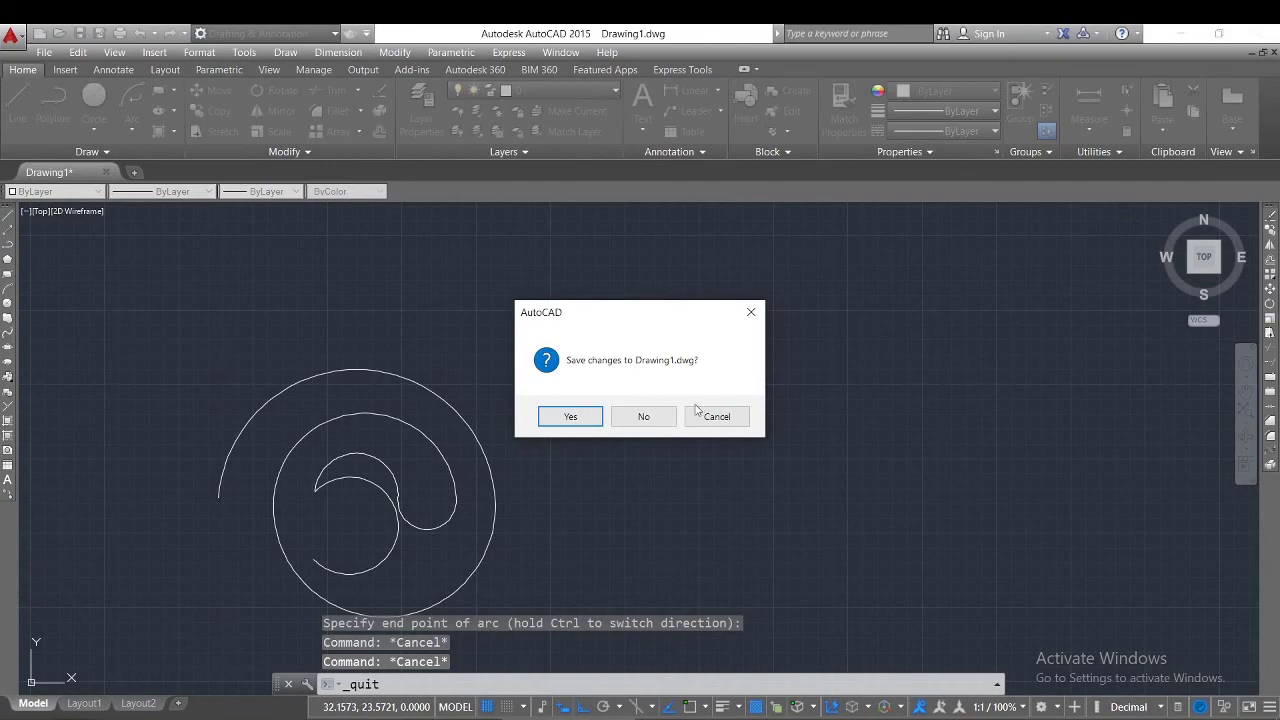
left_click(646, 418)
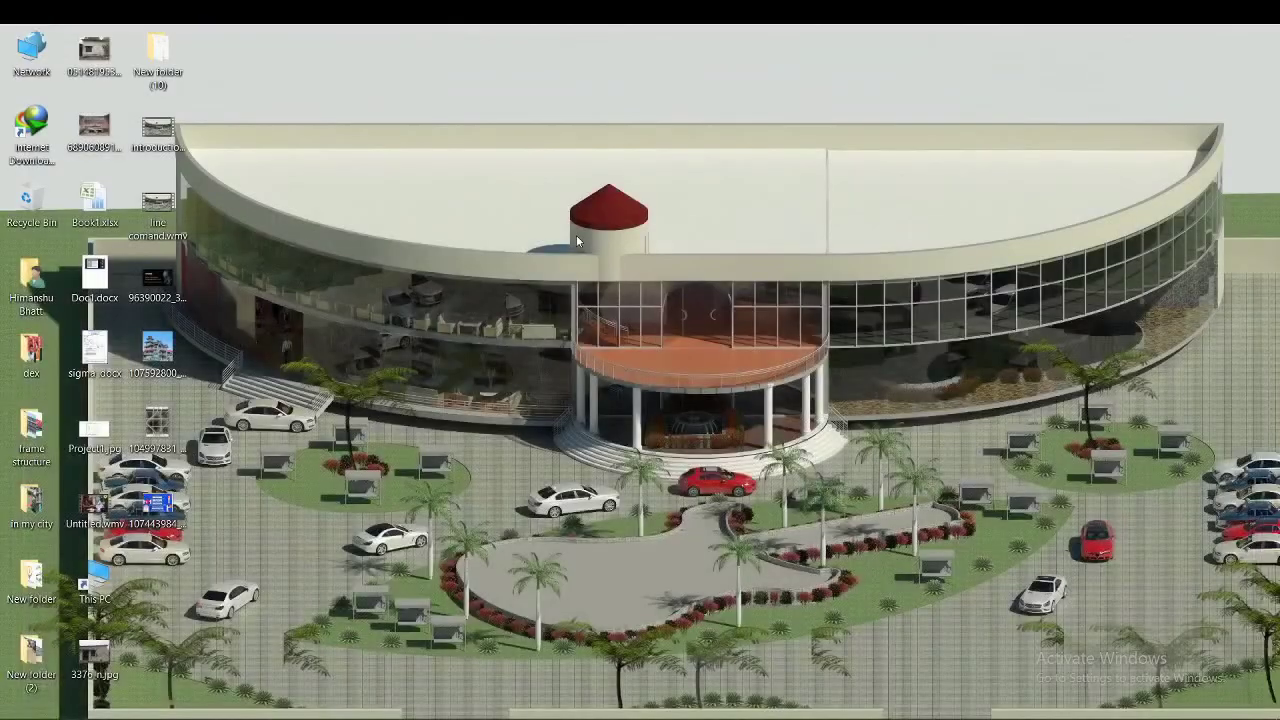
right_click(580, 238)
left_click(650, 340)
right_click(588, 262)
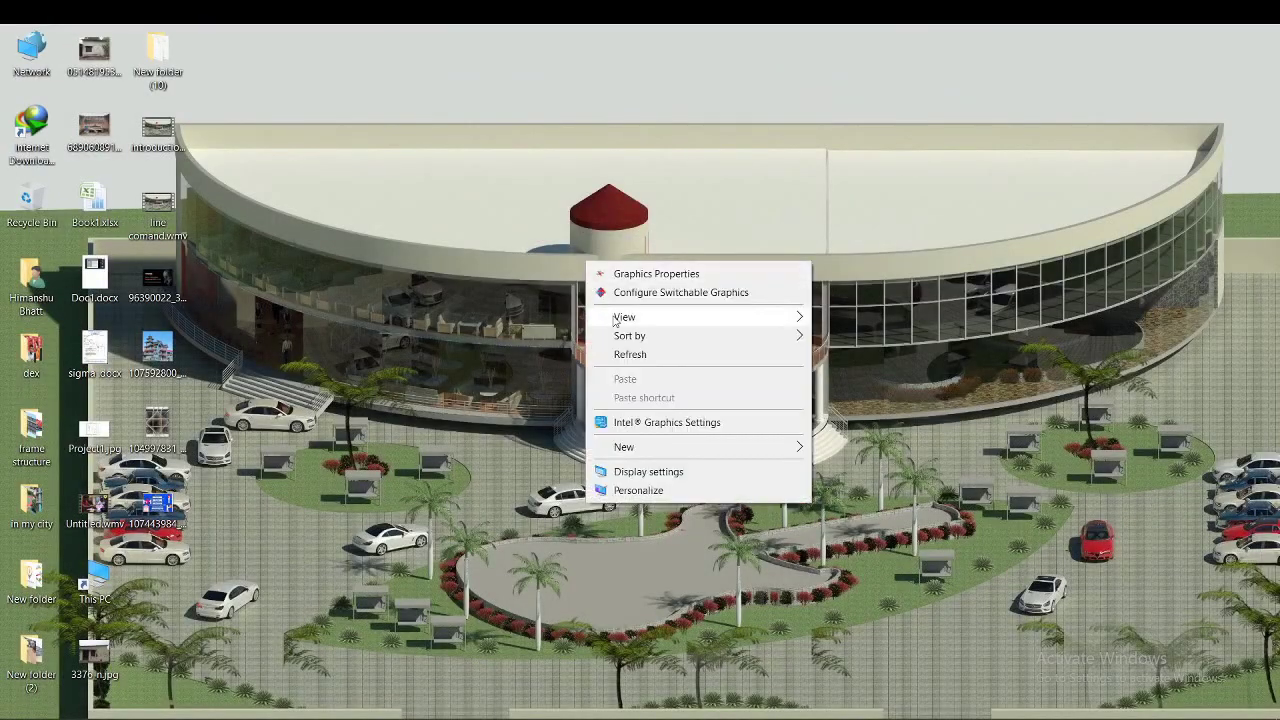
left_click(630, 356)
right_click(590, 268)
left_click(630, 360)
right_click(588, 280)
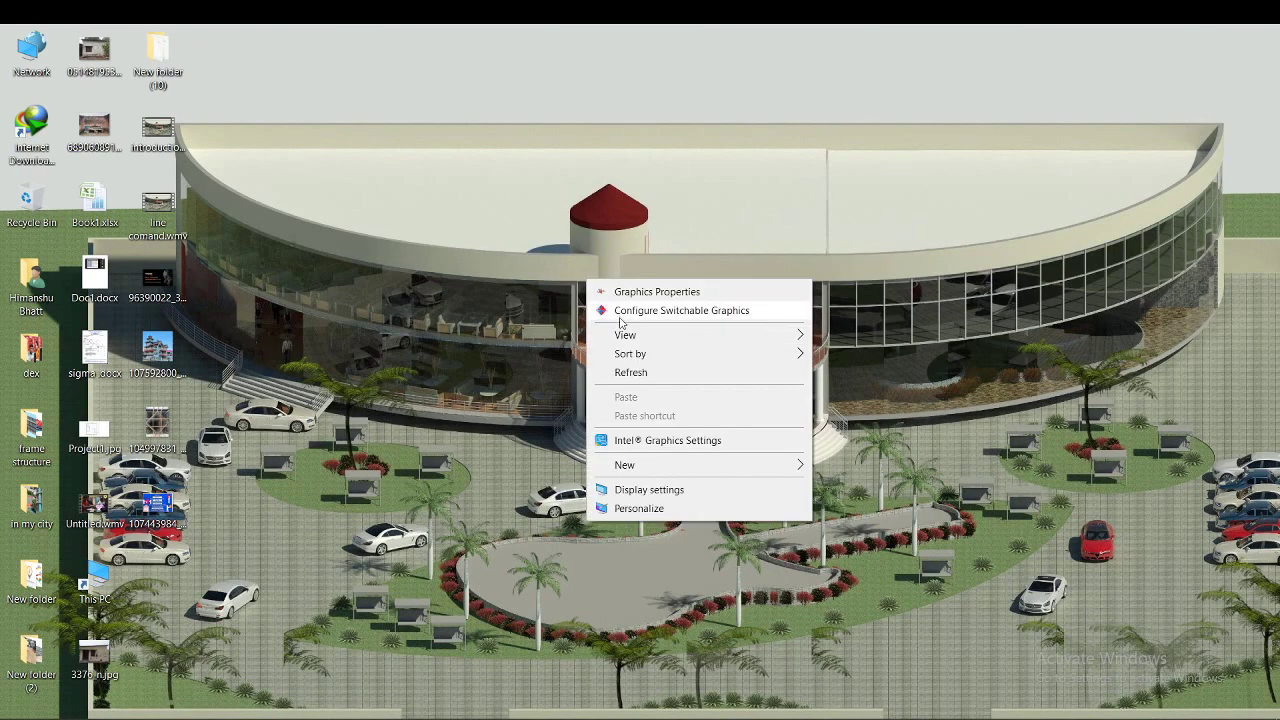
left_click(636, 374)
right_click(523, 281)
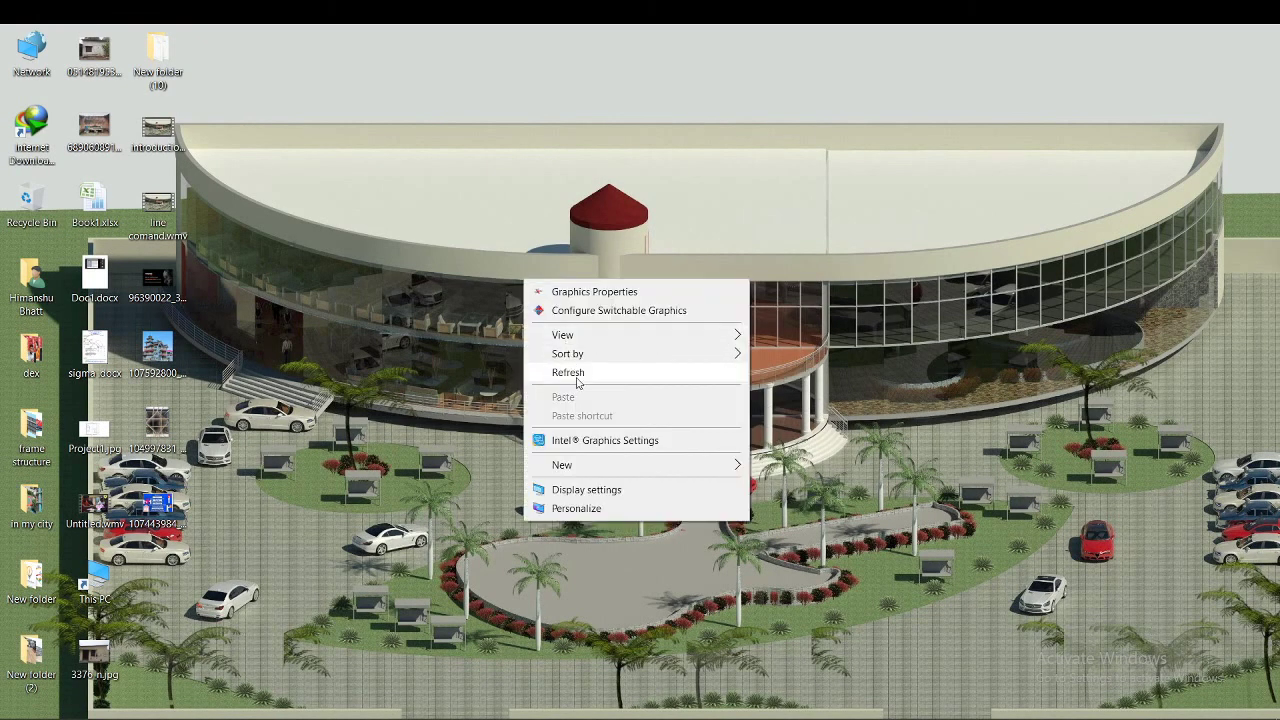
left_click(574, 373)
right_click(493, 294)
left_click(556, 386)
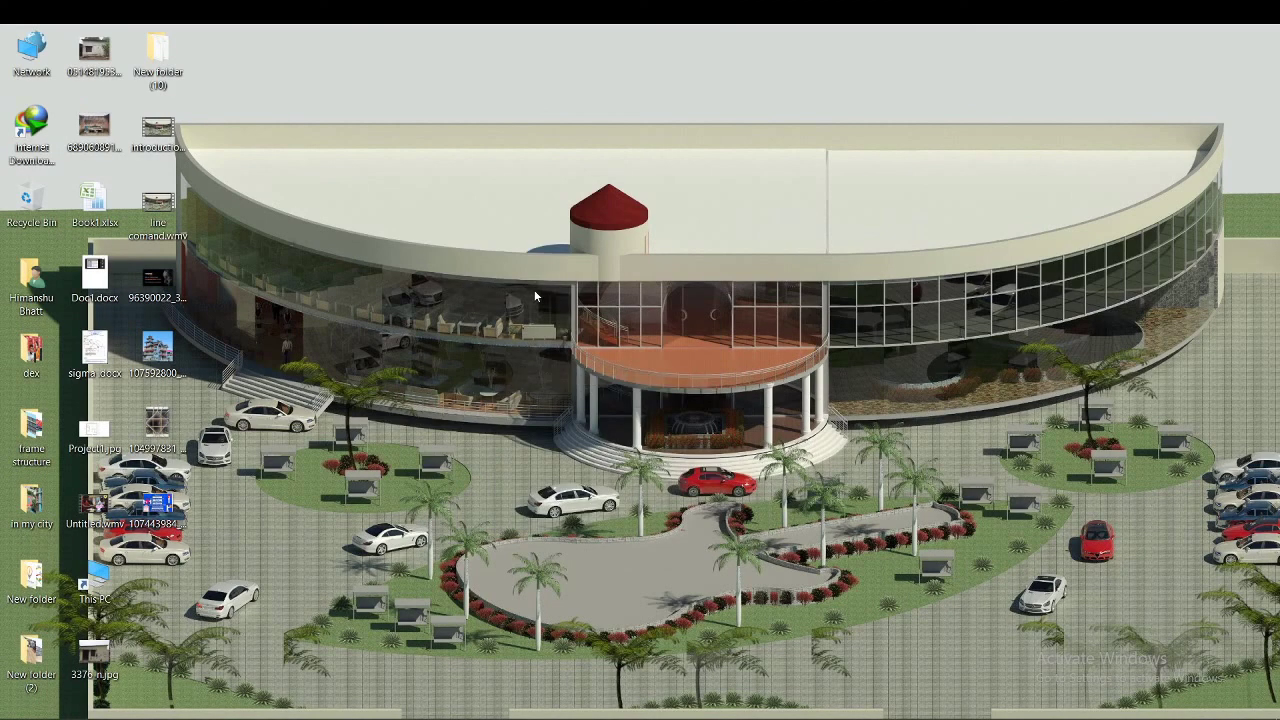
right_click(536, 292)
left_click(577, 386)
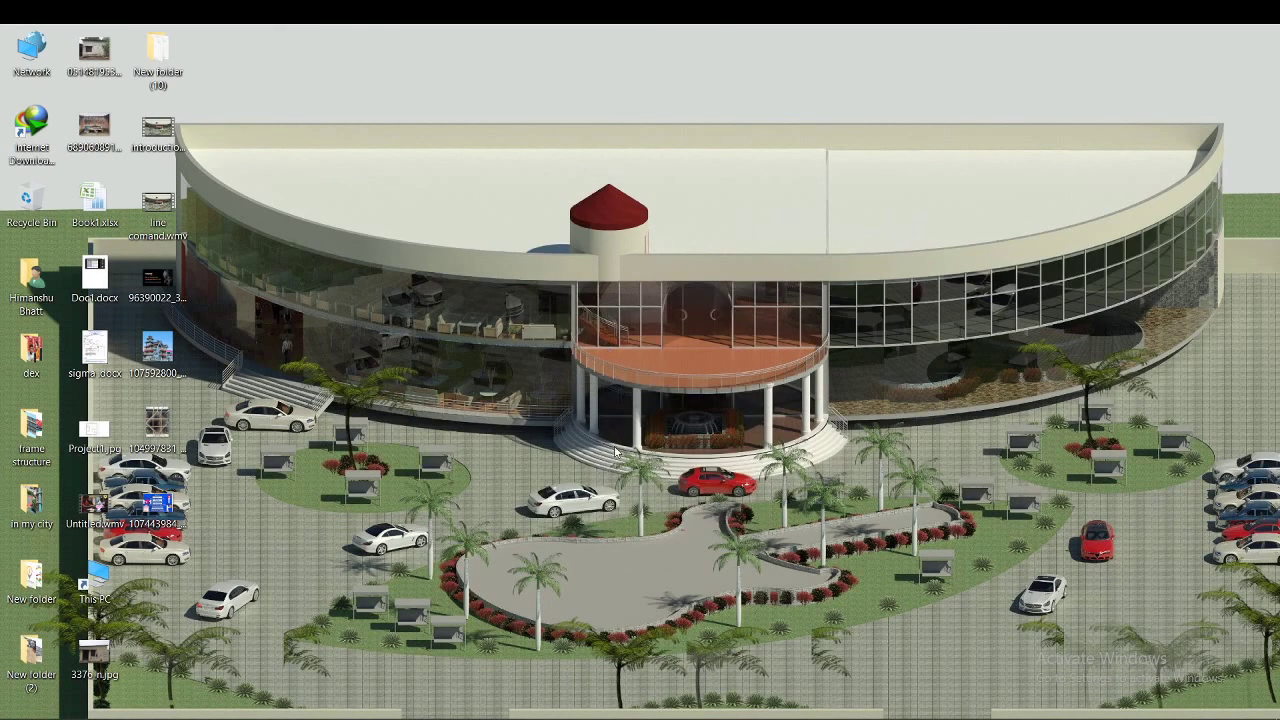